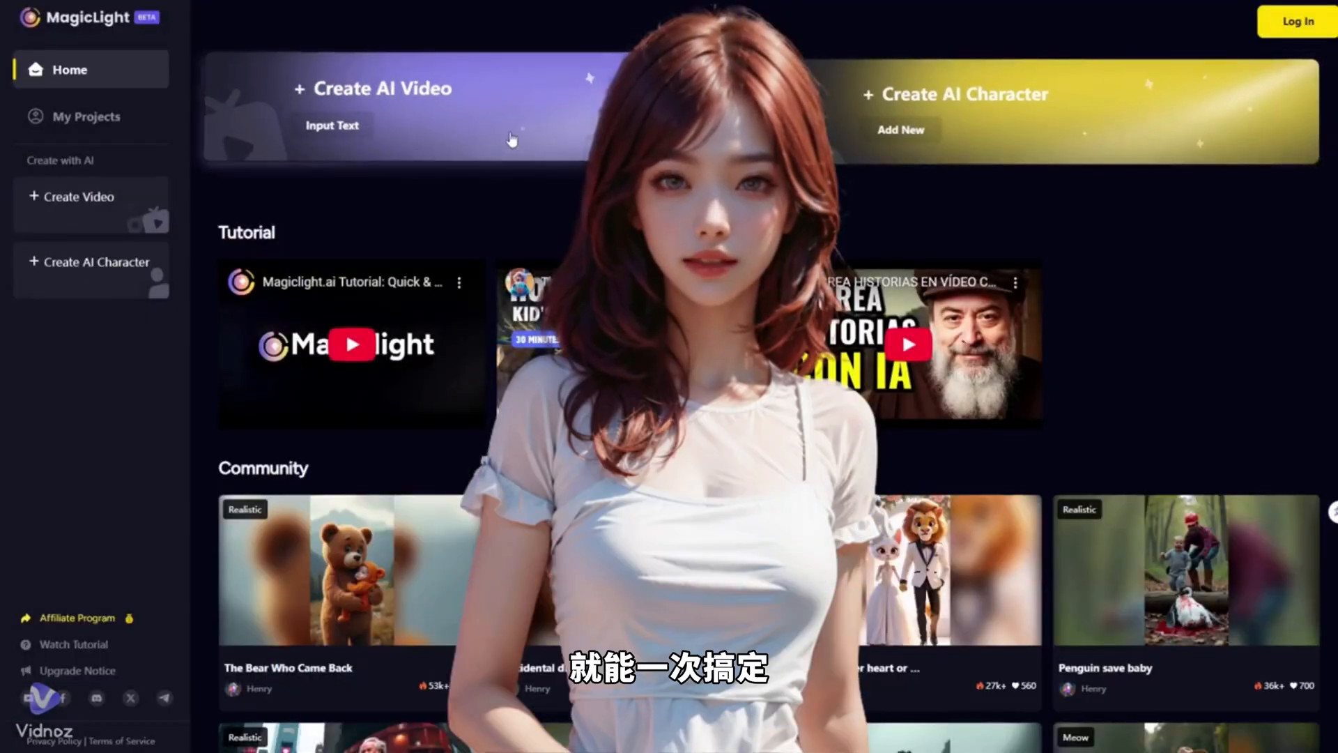
Step: Log in to MagicLight, enter the creation area and translate the page into Traditional Chinese (Taiwan)
left_click(1314, 28)
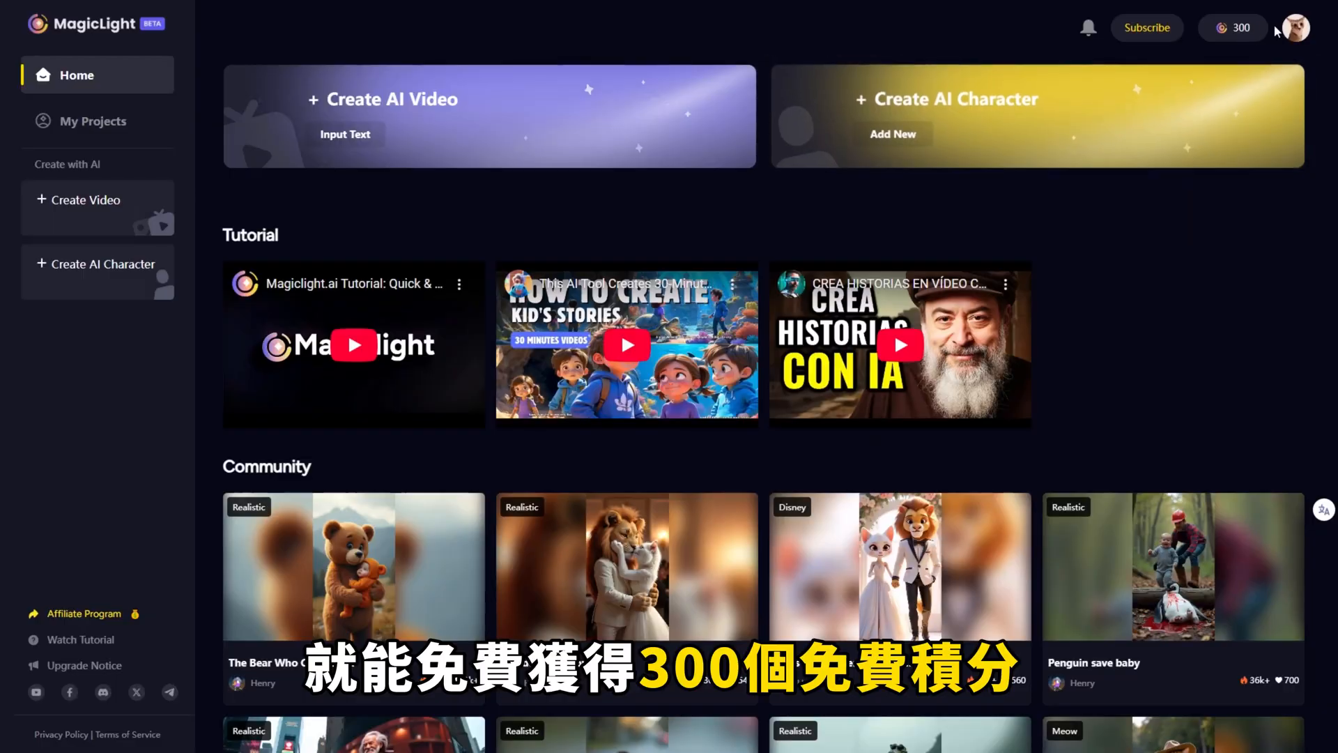
left_click(1238, 30)
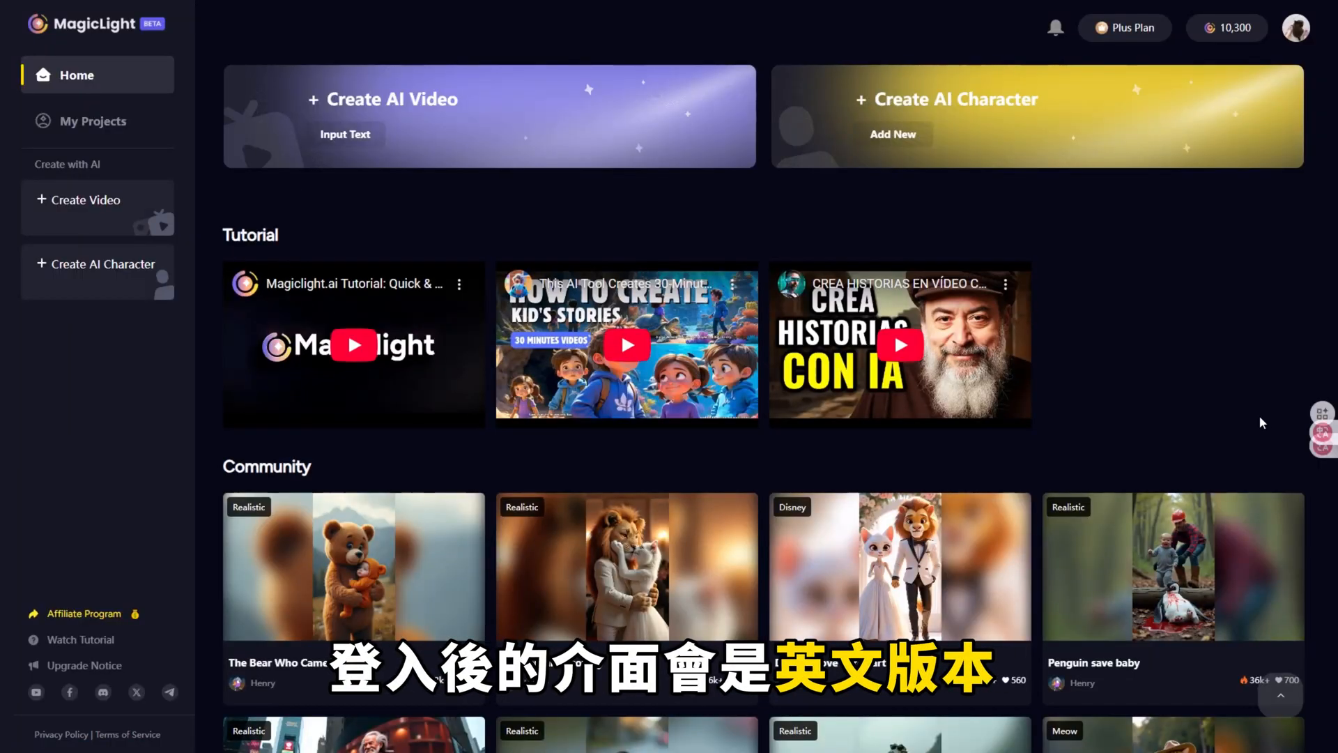
mouse_move(1328, 440)
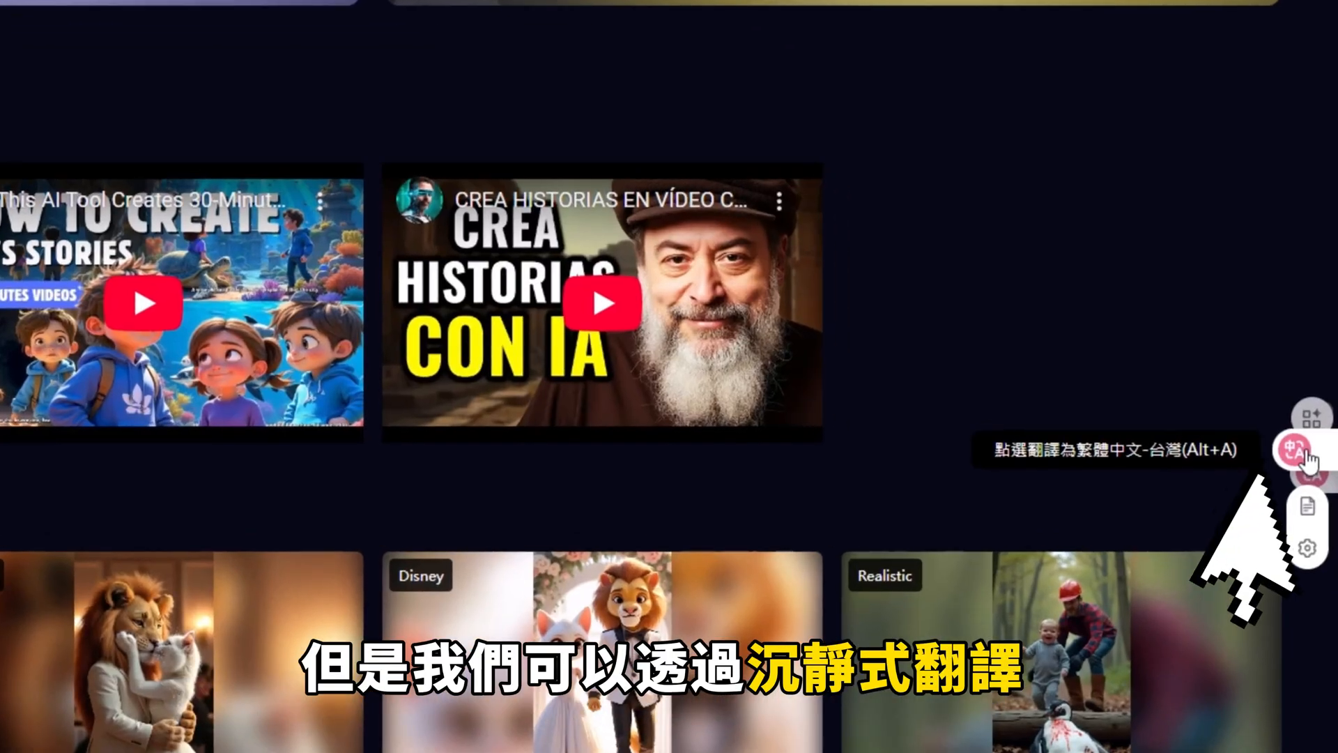
left_click(1304, 454)
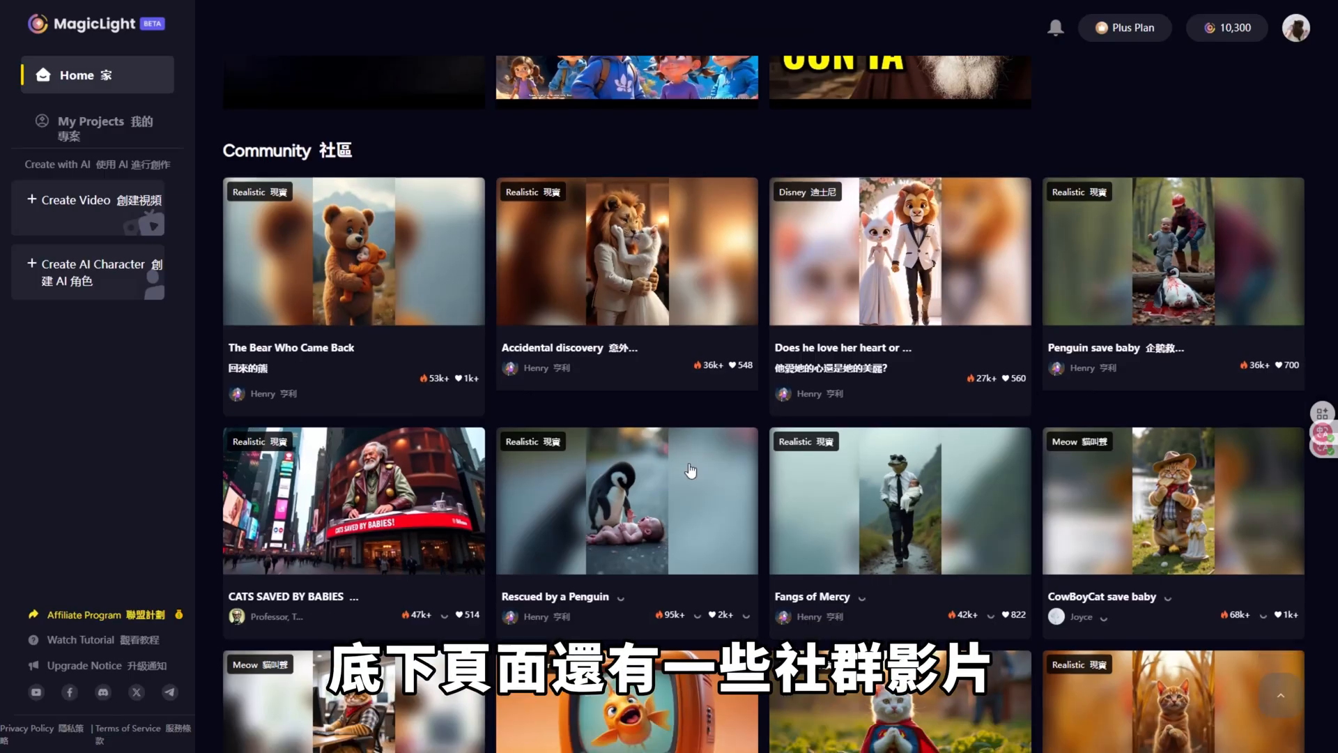
Step: Start a new AI video from text input on the home page
scroll(689, 470, "down", 6)
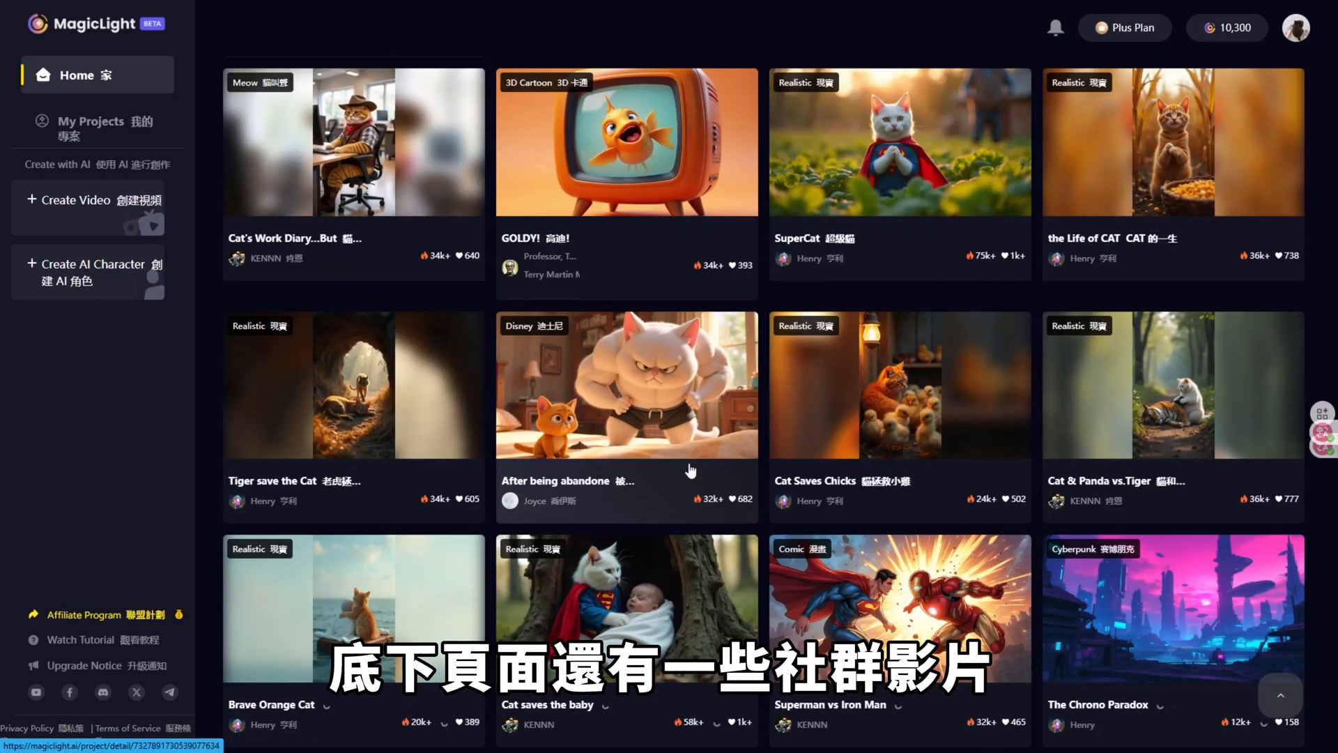
scroll(691, 471, "down", 9)
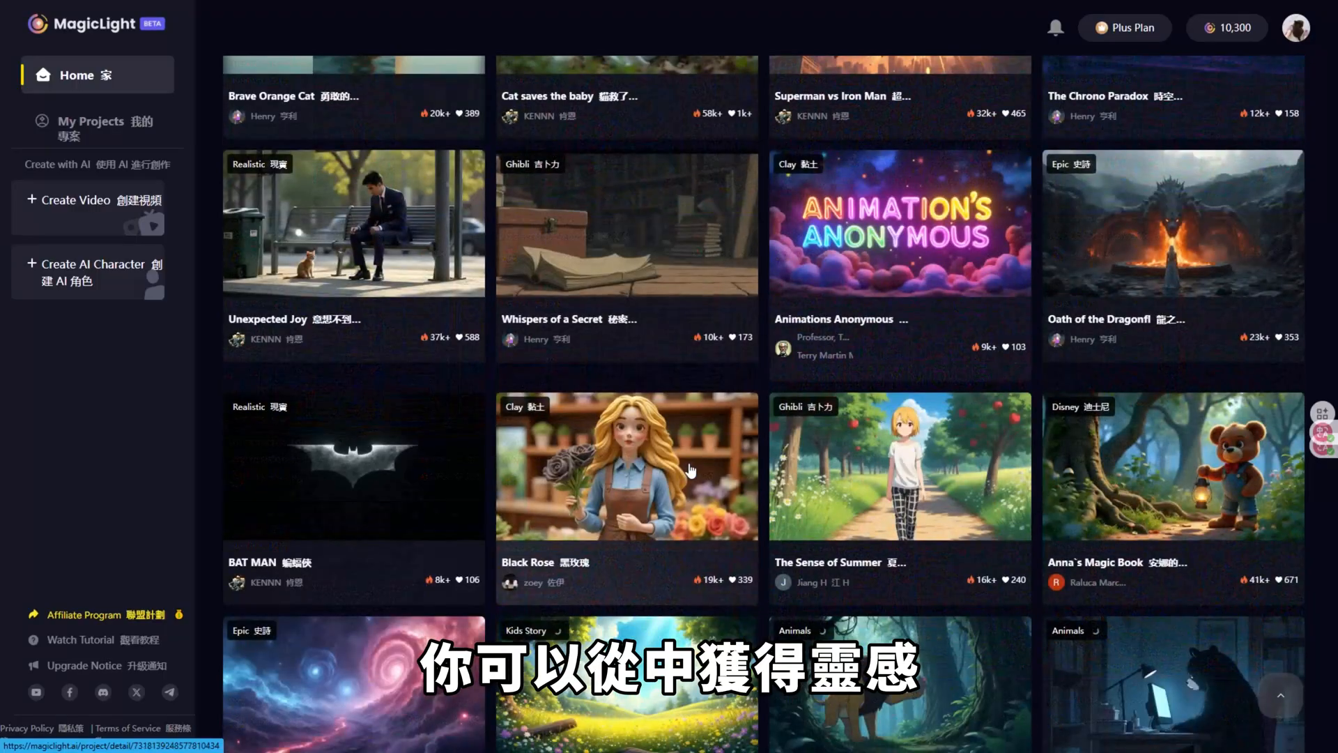
scroll(691, 471, "down", 5)
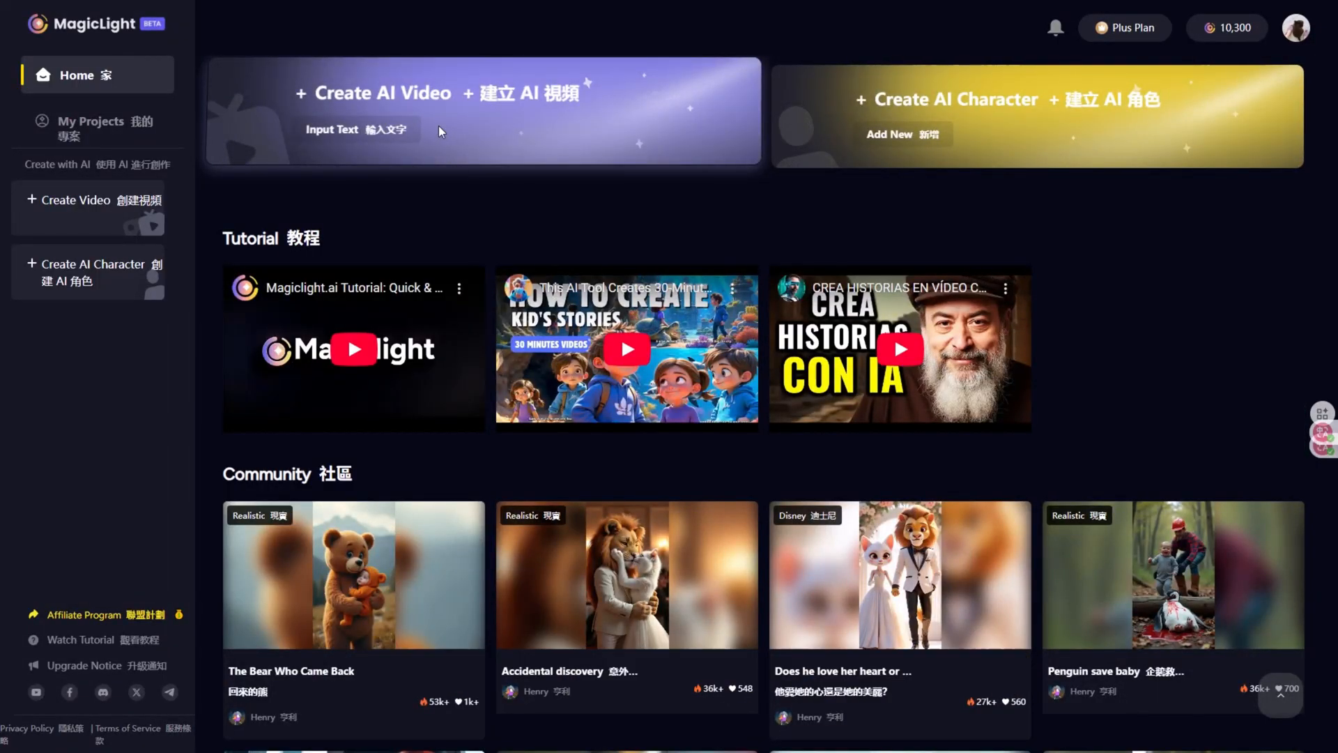
left_click(440, 130)
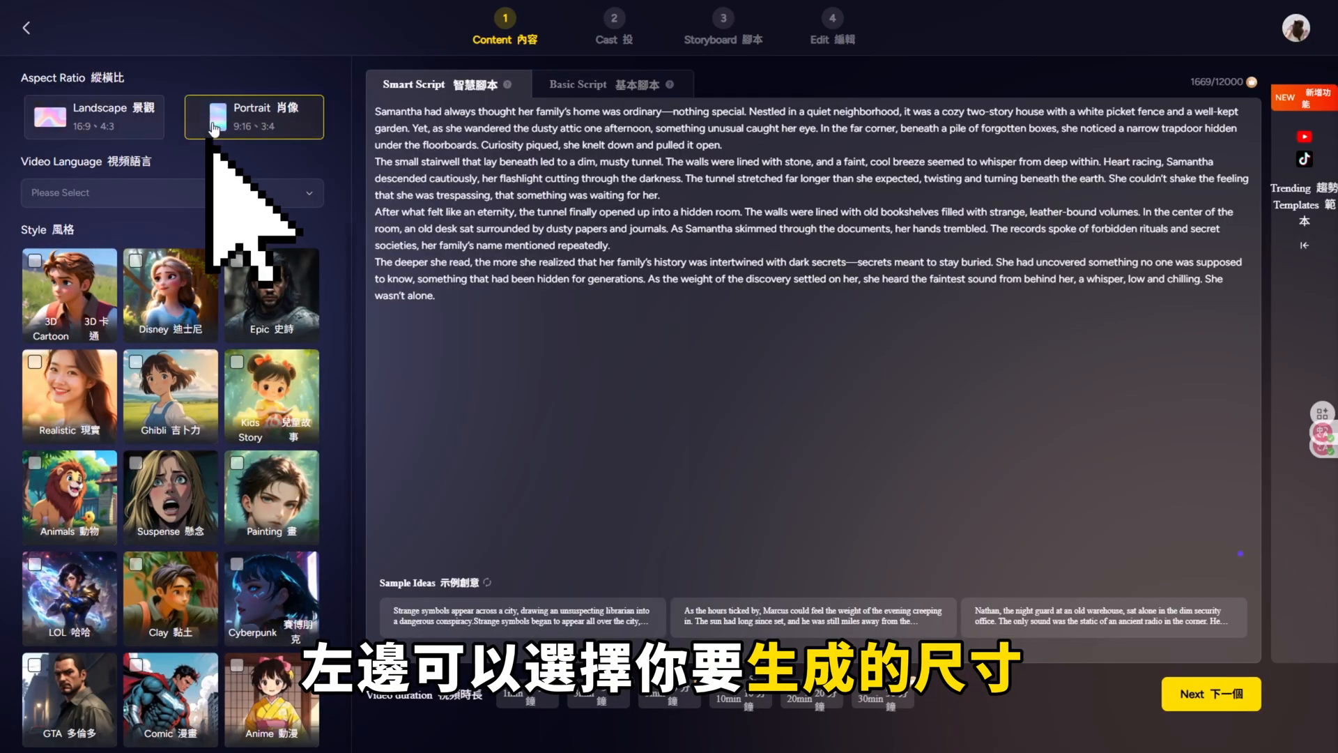
Step: Set the video language to 中文 and choose the Epic style
left_click(309, 193)
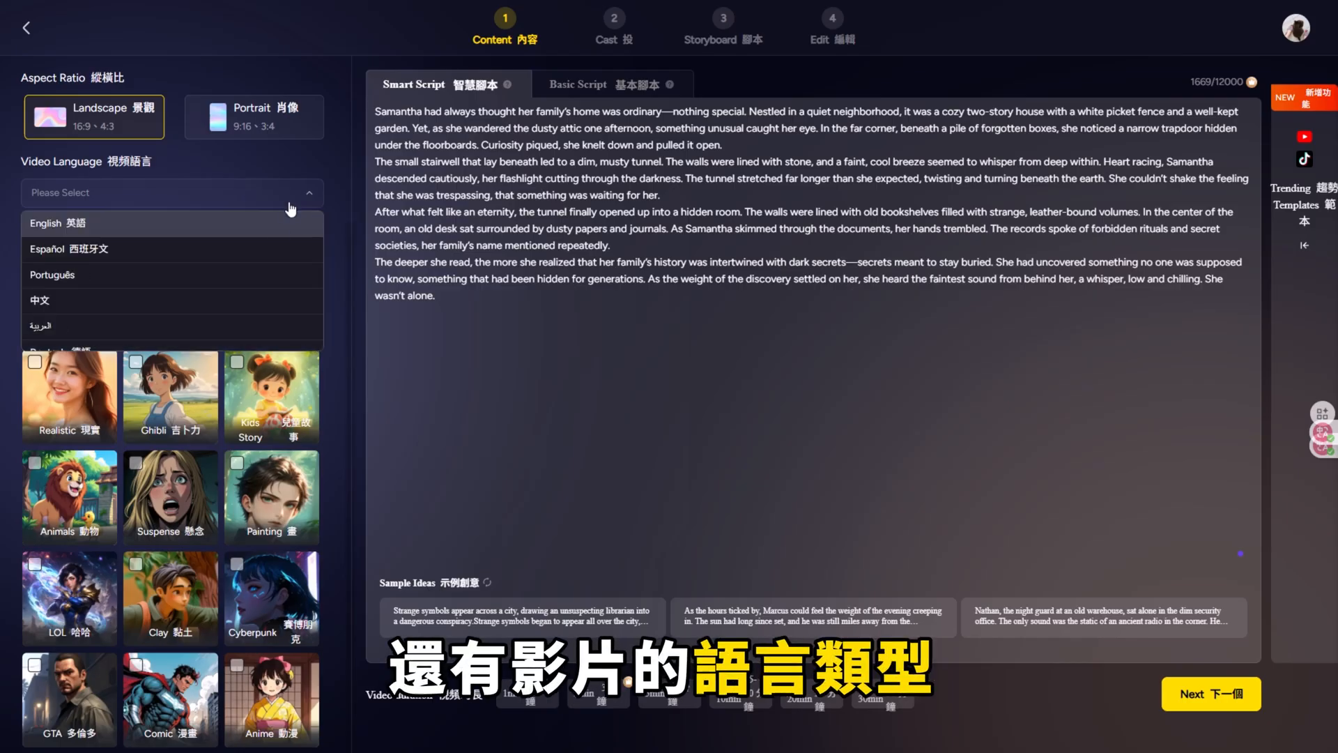
scroll(279, 265, "down", 2)
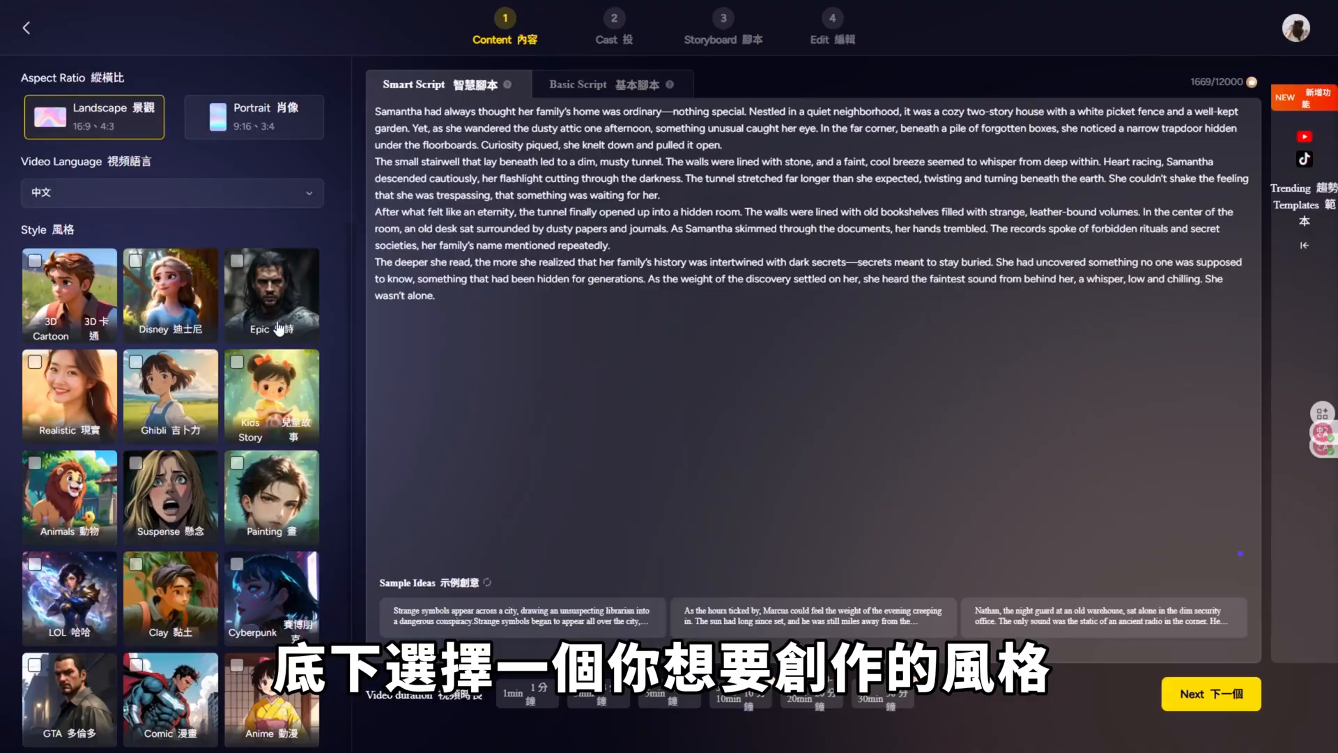
scroll(159, 438, "down", 2)
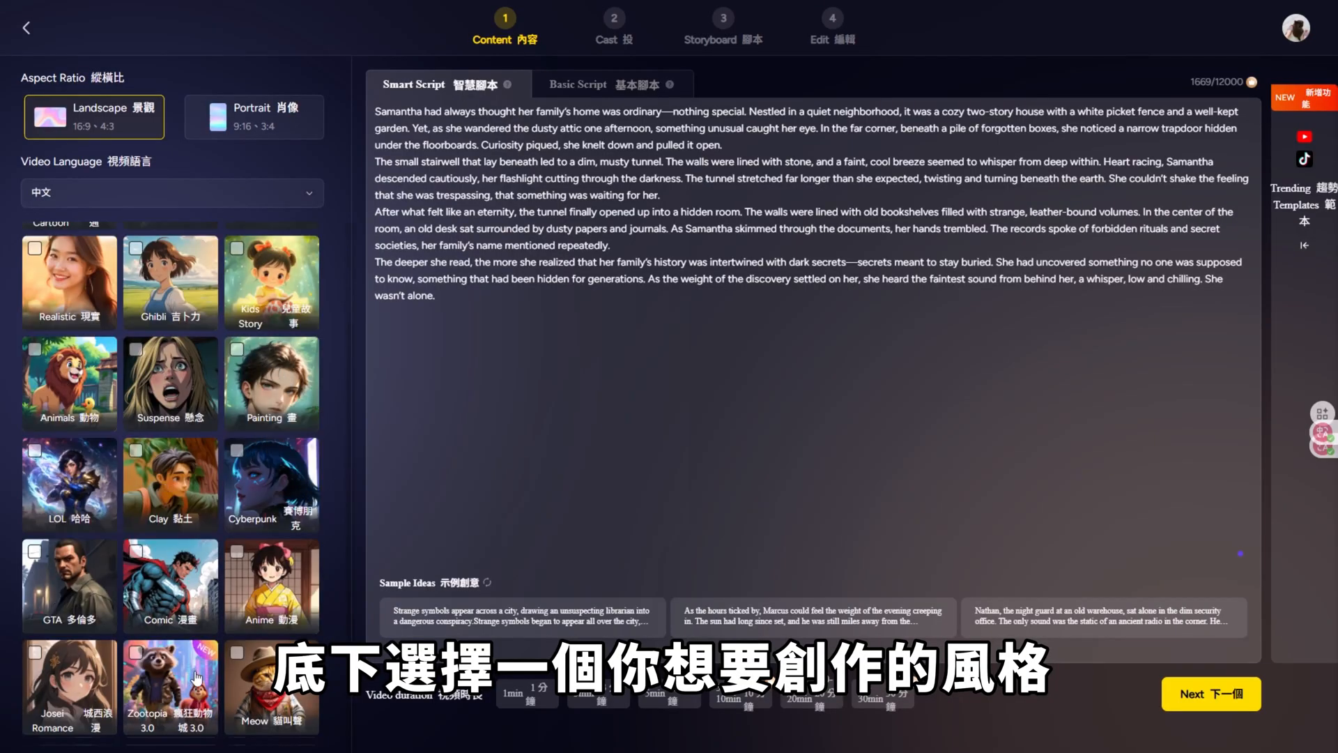
scroll(138, 600, "up", 2)
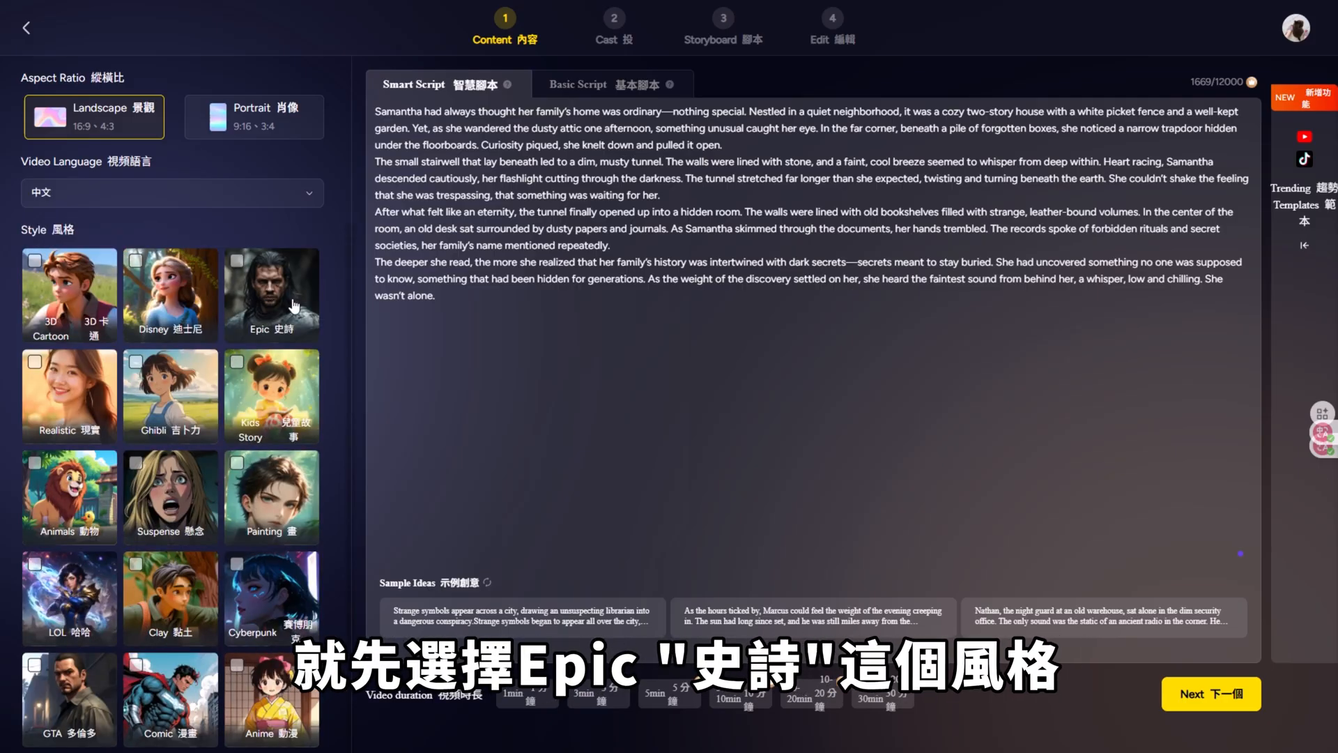
left_click(276, 279)
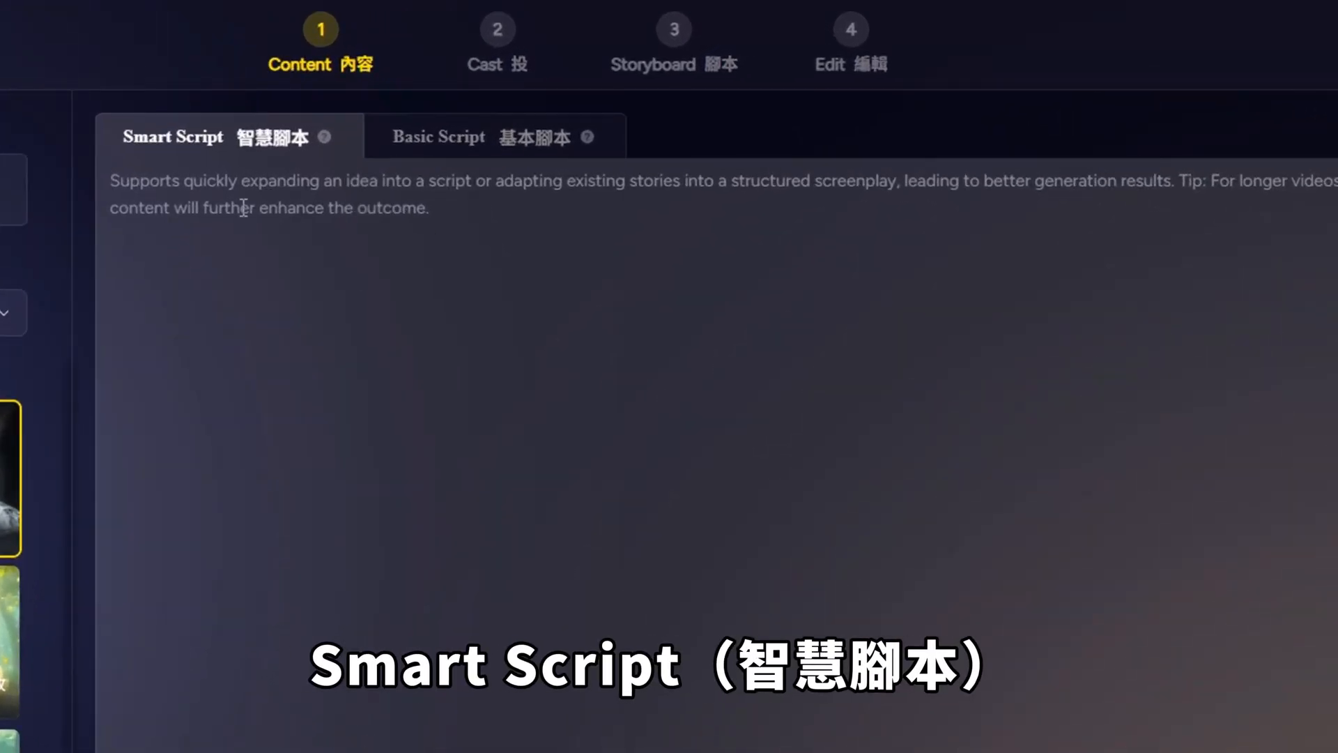
Step: Clear the sample story from Basic Script and paste the English Titanic story into Smart Script
left_click(523, 139)
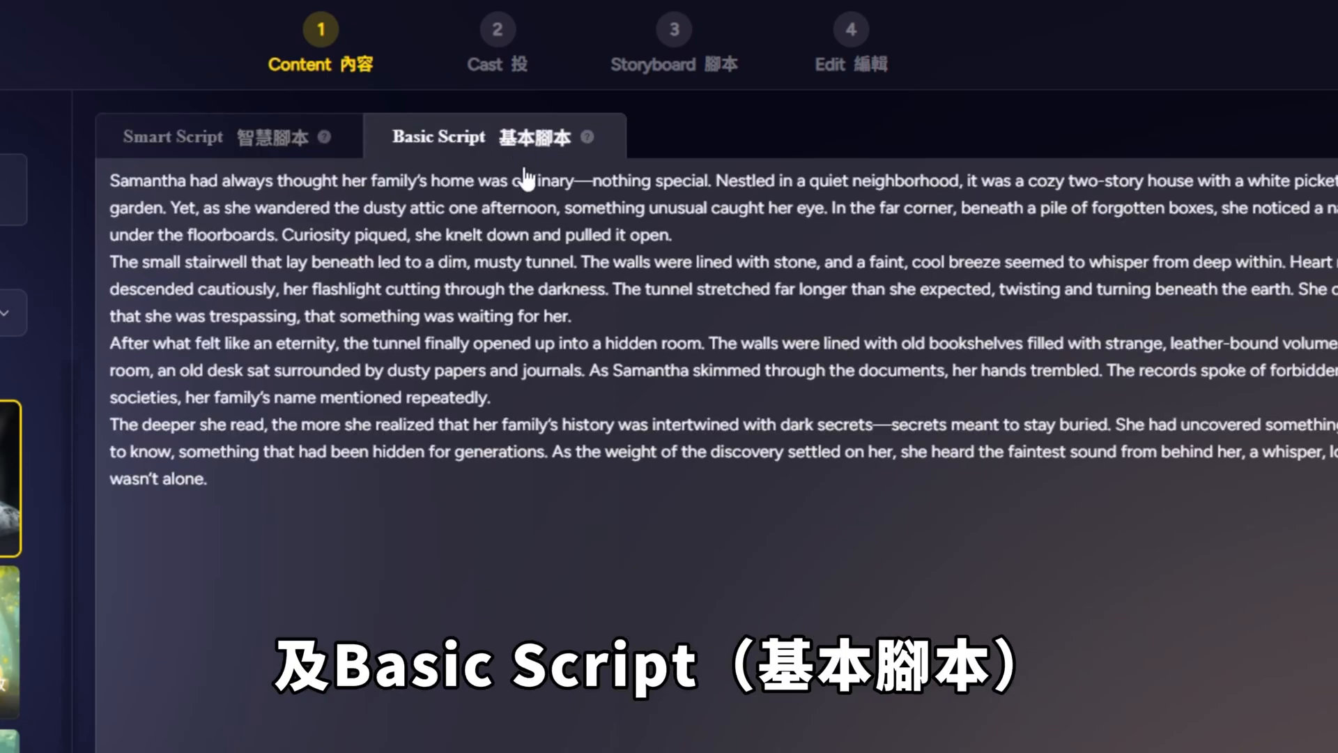
left_click_drag(437, 499, 120, 183)
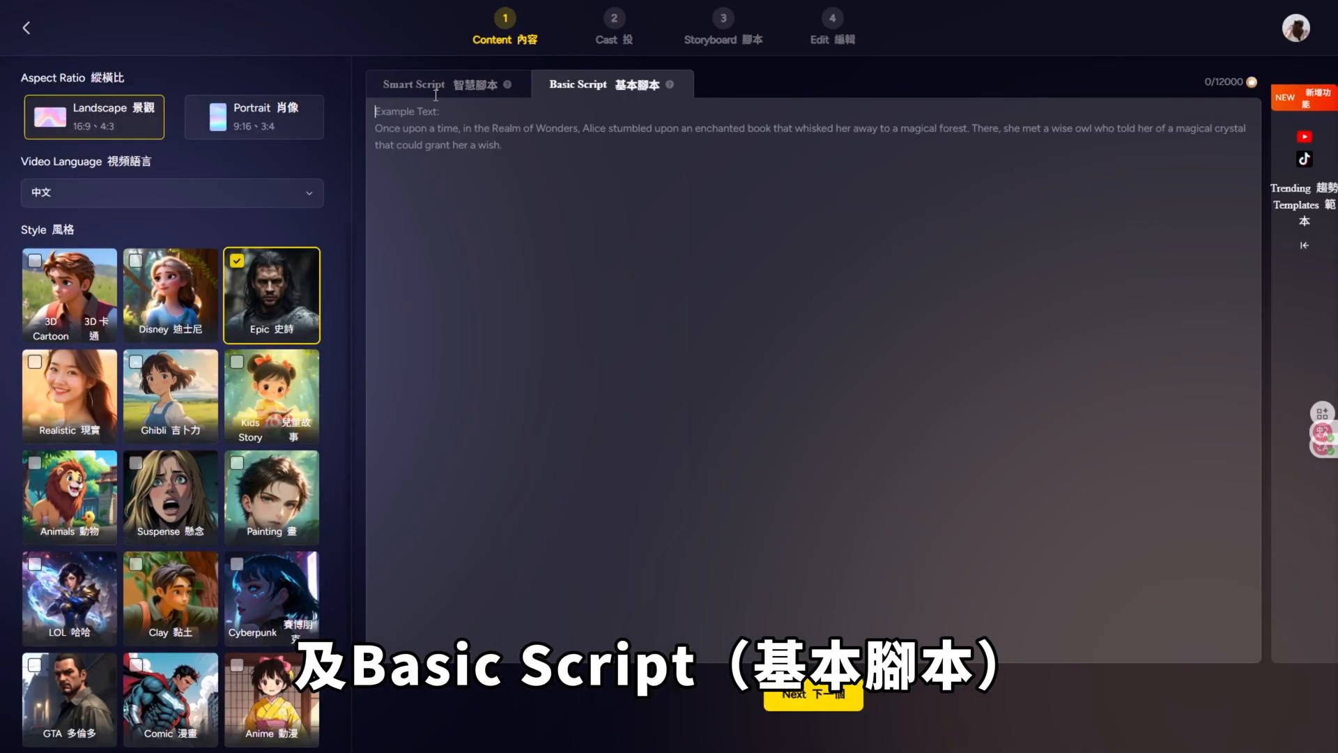
left_click(237, 138)
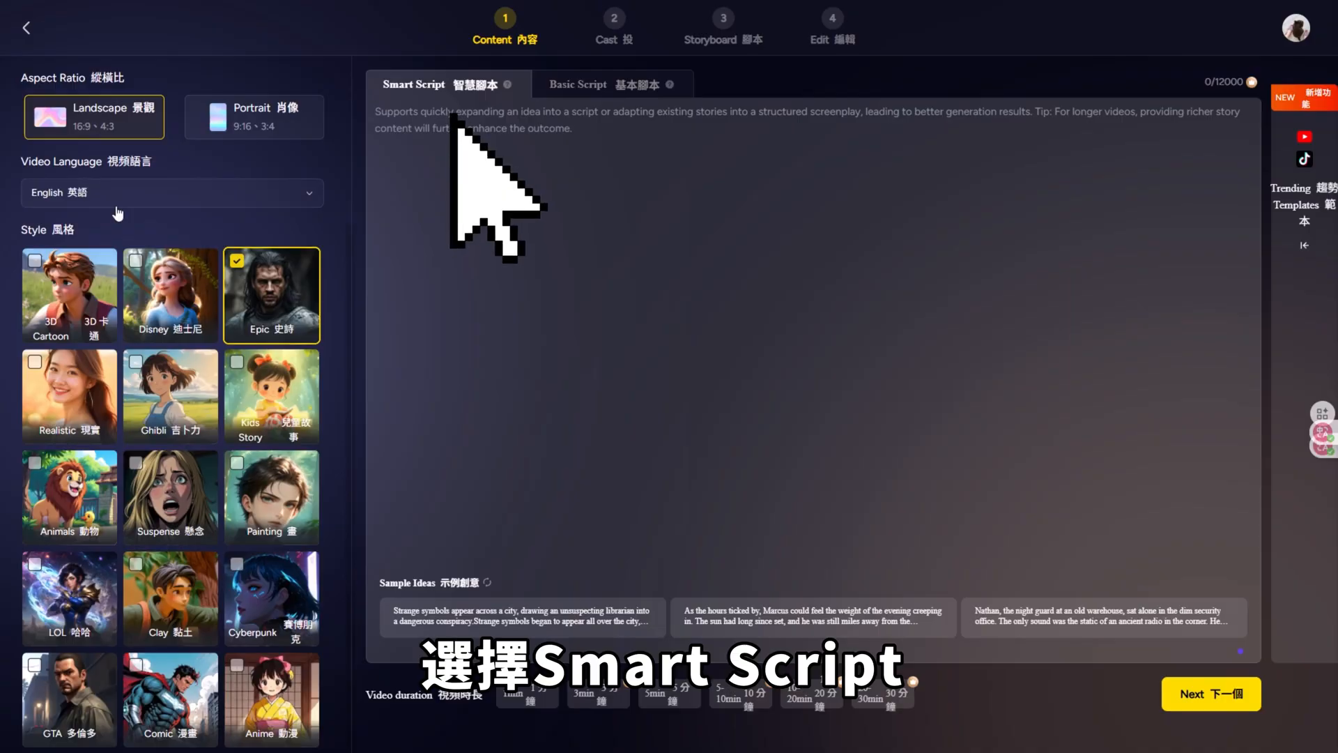
left_click(517, 186)
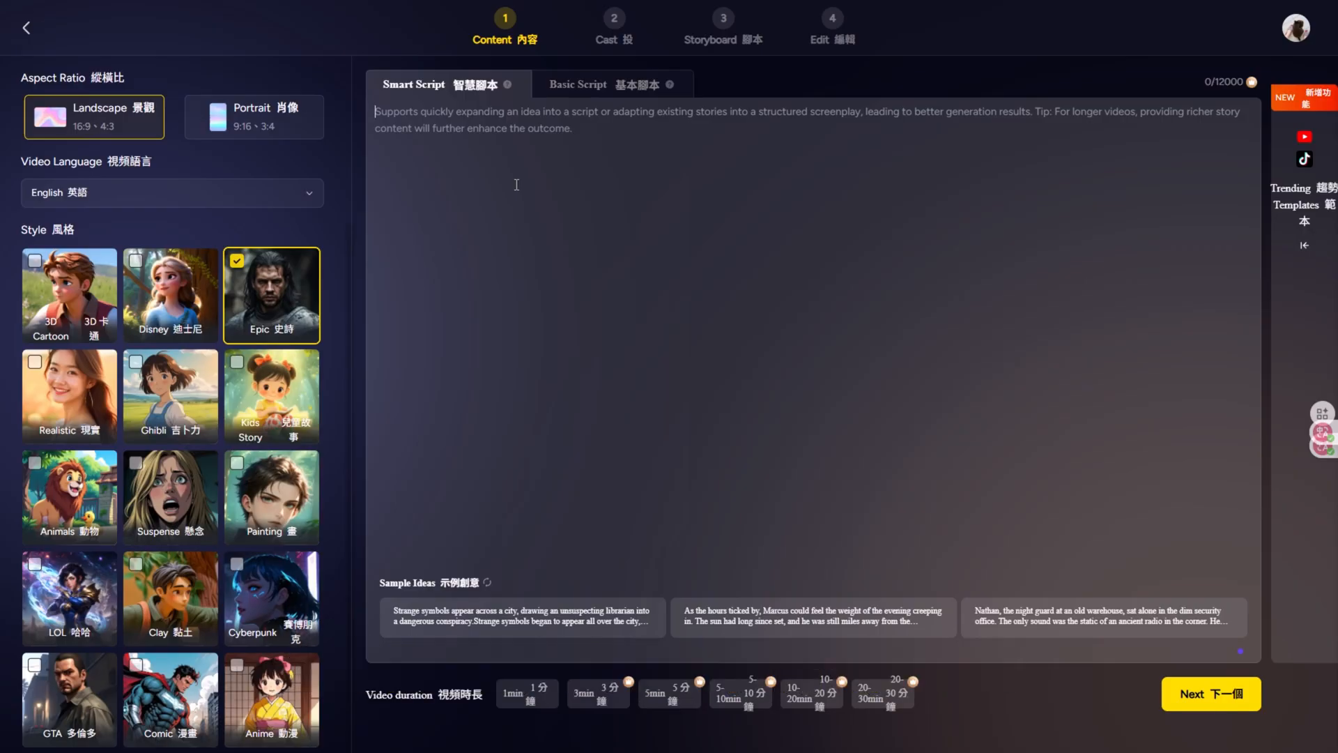
type("The night was unnervingly still—an endless black ocean stretched beneath a heavy sky. Titanic, a golden-lit floating palace, cut through the Atlantic with pride. Inside, laughter echoed, orchestras played, champagne flowed. No one knew fate had already cast its shadow.  Far ahead, a massive iceberg emerged from the darkness, ghostly white under the moonlight. And then, impact. A thunderous crunch of metal torn open like paper. Ice exploded across the deck. The world tilted—just a little at first—but enough to make hearts stop.  In the chaos, crewmen shouted, alarms rang, steam hissed violently from ruptured pipes. Water surged like a beast, slamming through hallways and swallowing the lower decks.  Jack grabbed Rose’s hand. Wet, breathless, they fought through the stampede. Around them, screams filled the air, but they had only each other. As the ship groaned and split, with decks tea")
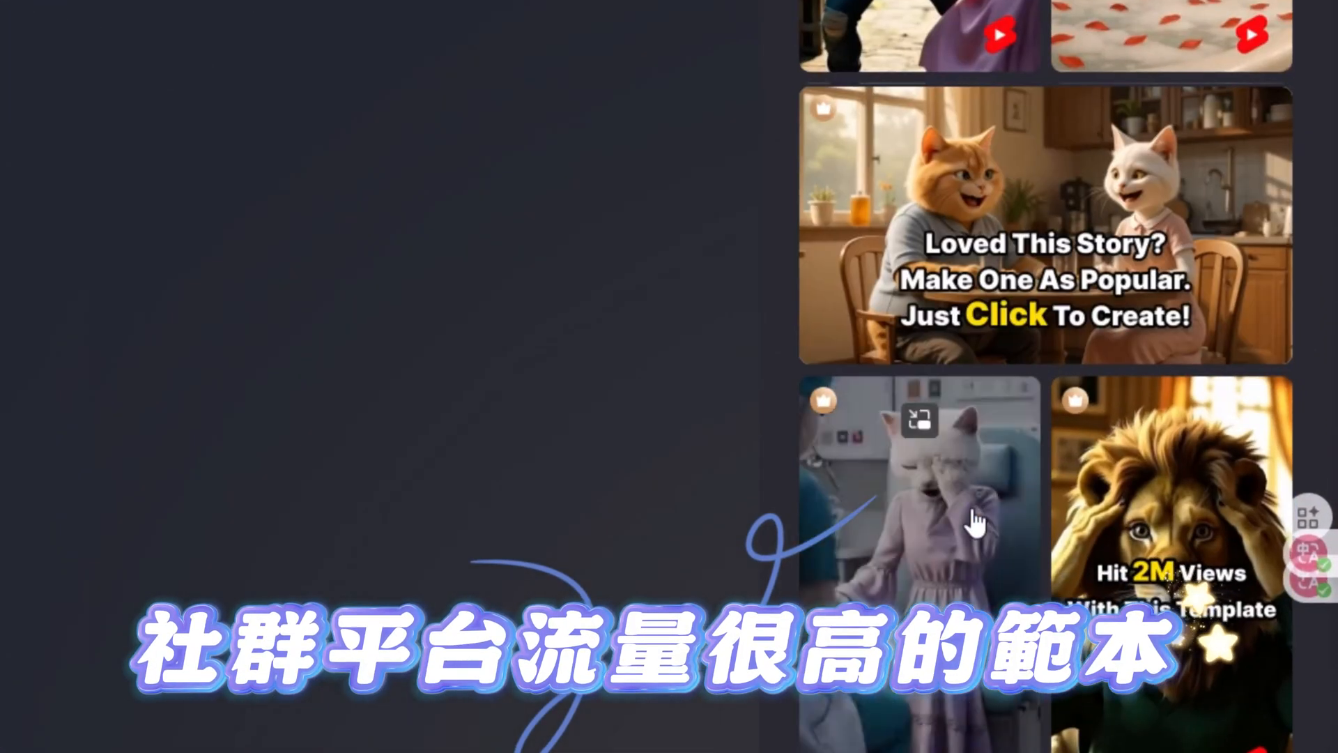
Step: View the details of the trending template "She Was Almost Unmasked" and close them again
left_click(1103, 415)
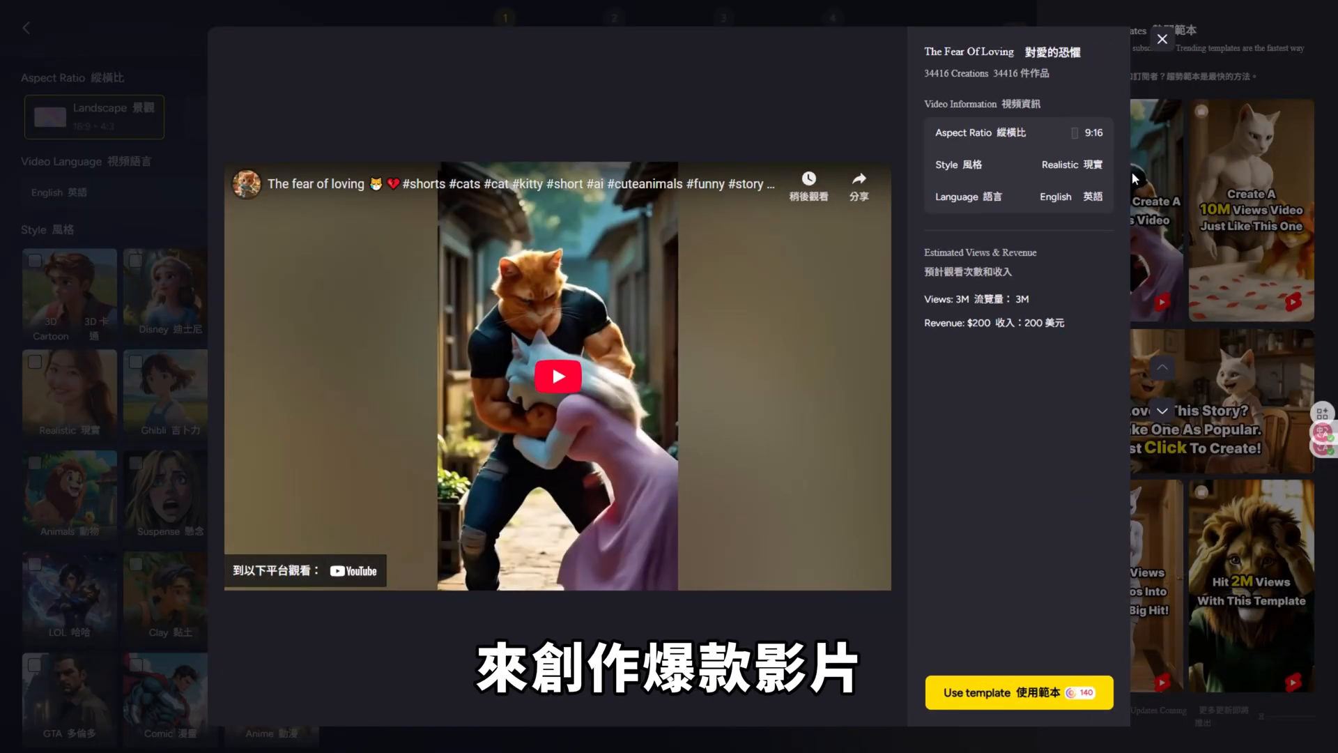
left_click(1162, 39)
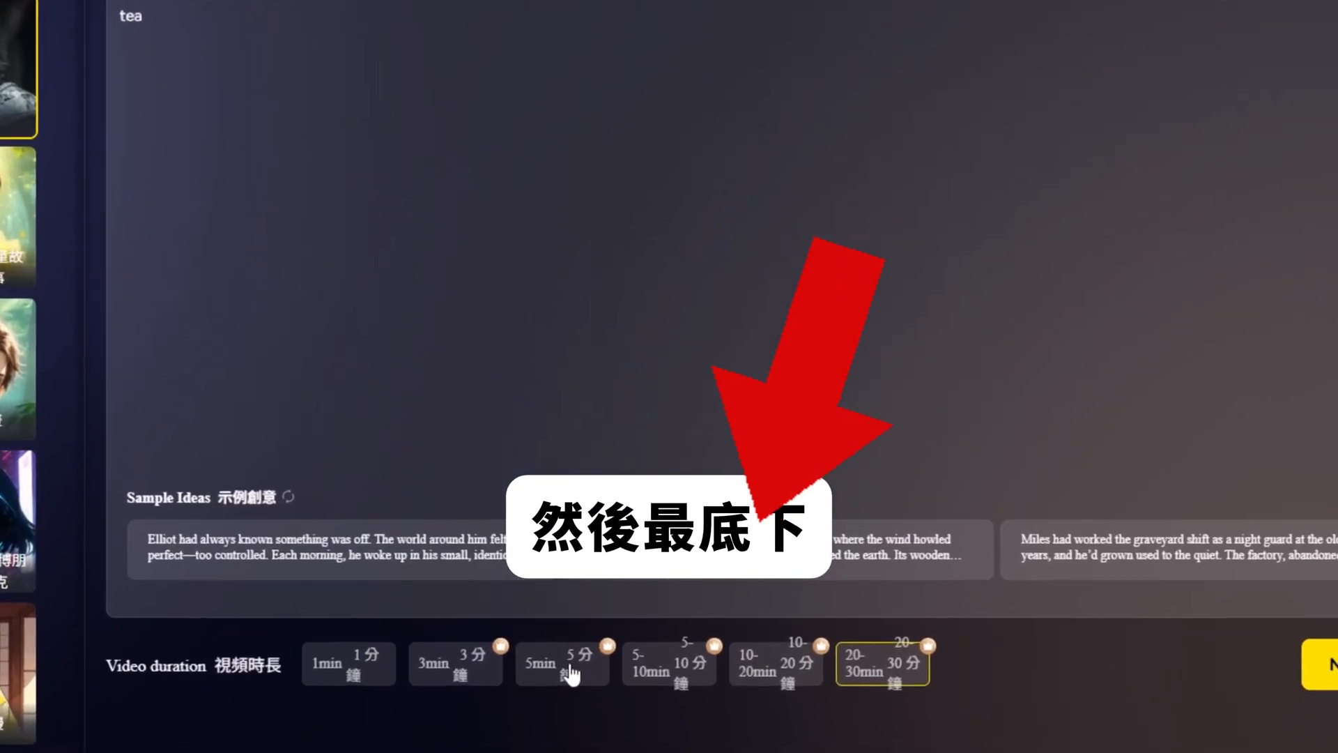
Step: Set the video duration to 5min and generate the scene-by-scene script from the story
left_click(645, 701)
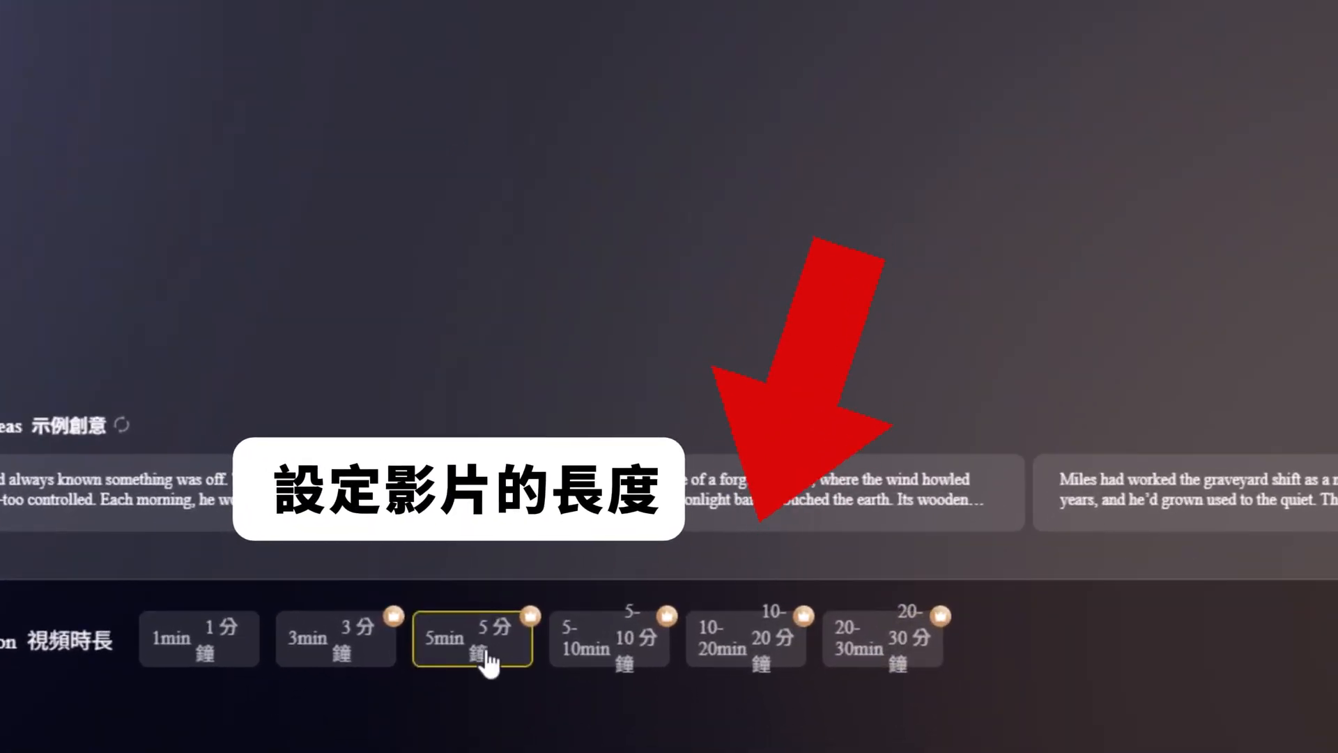
left_click(617, 634)
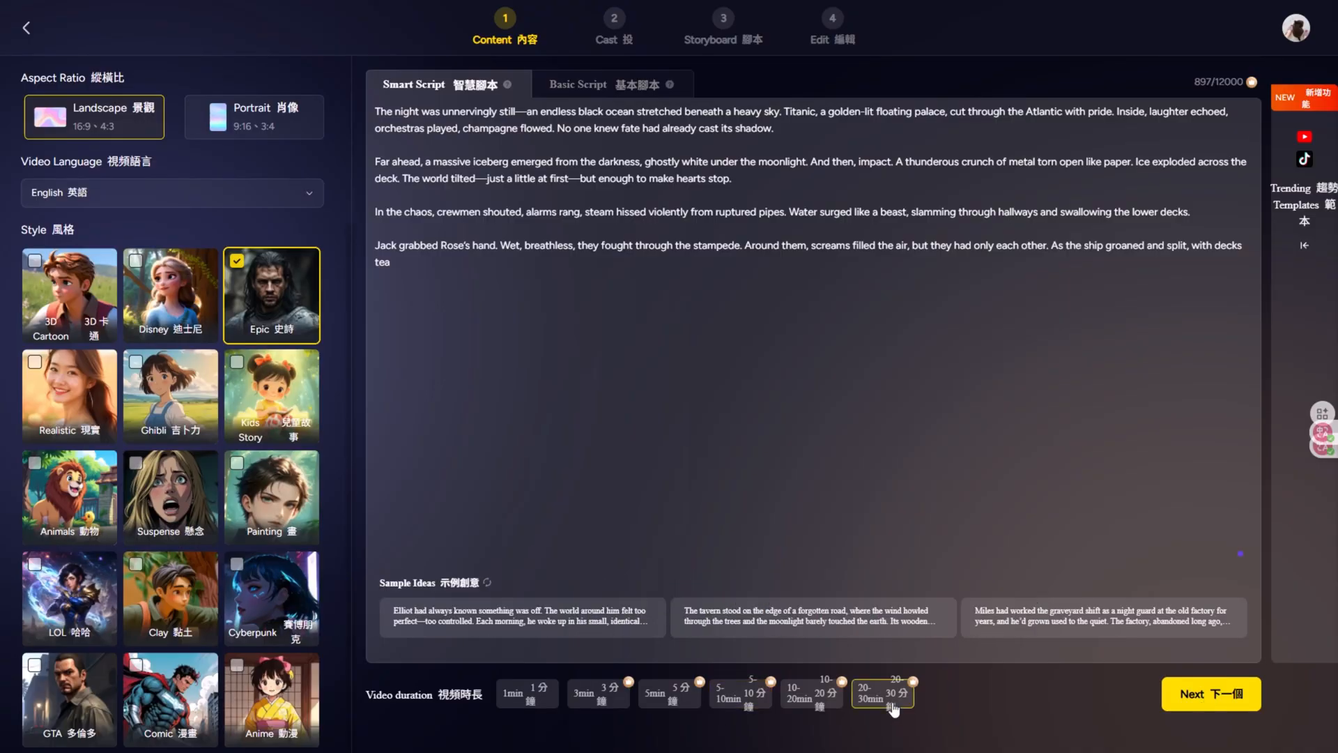
left_click(697, 701)
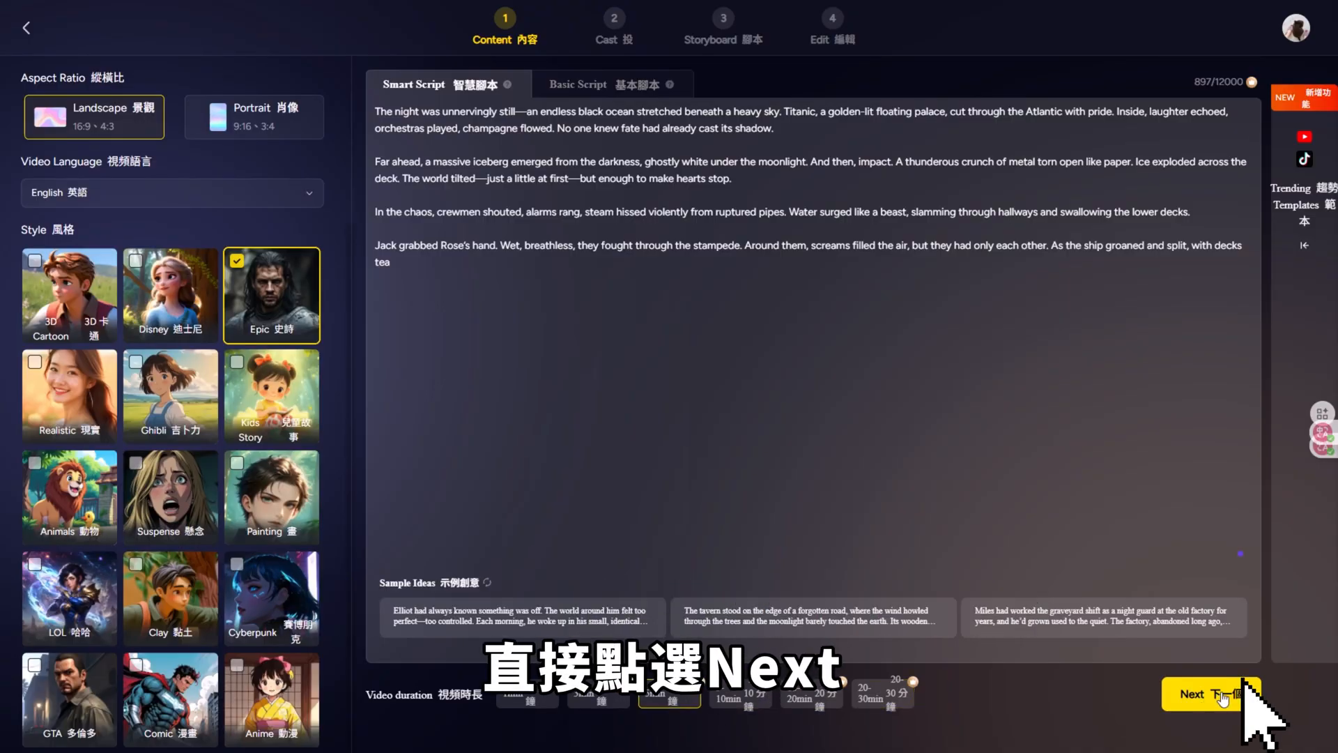
left_click(1222, 697)
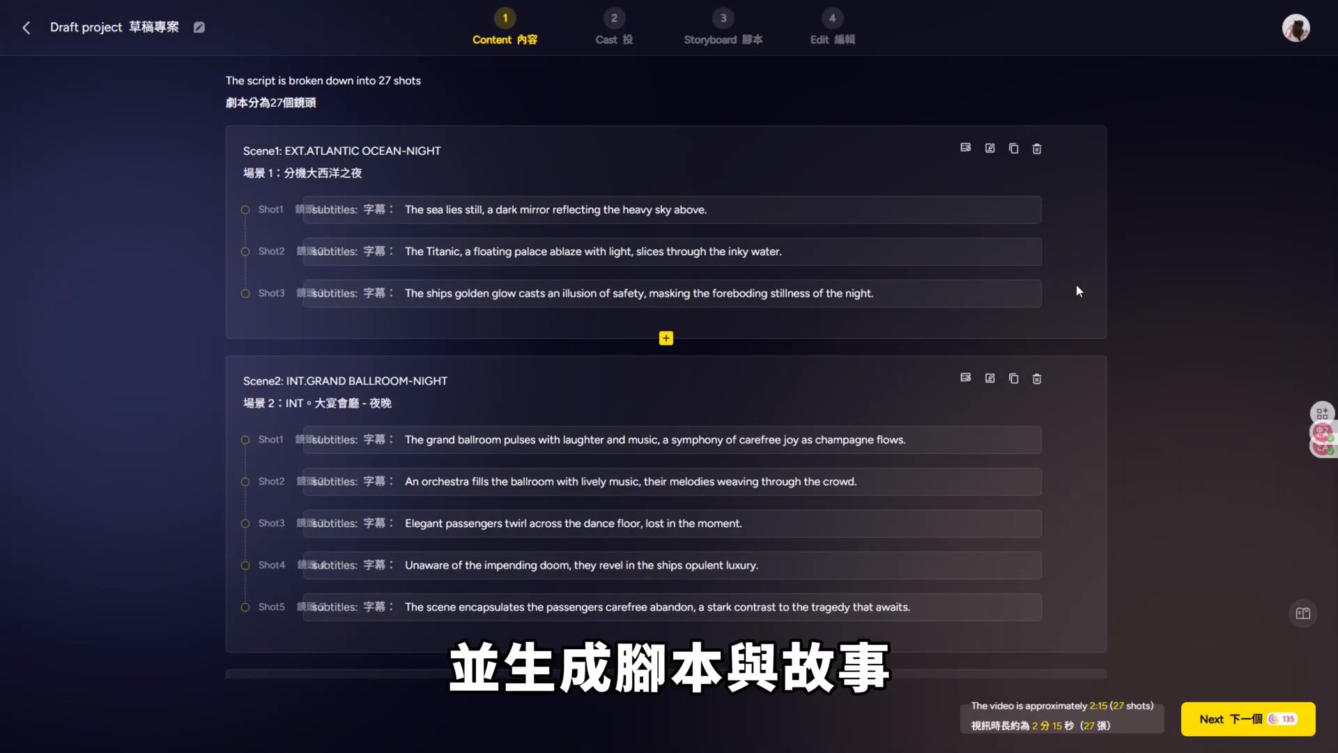
Step: Review the generated scenes and shots, and accept the script to proceed to the Cast stage
scroll(1004, 349, "down", 15)
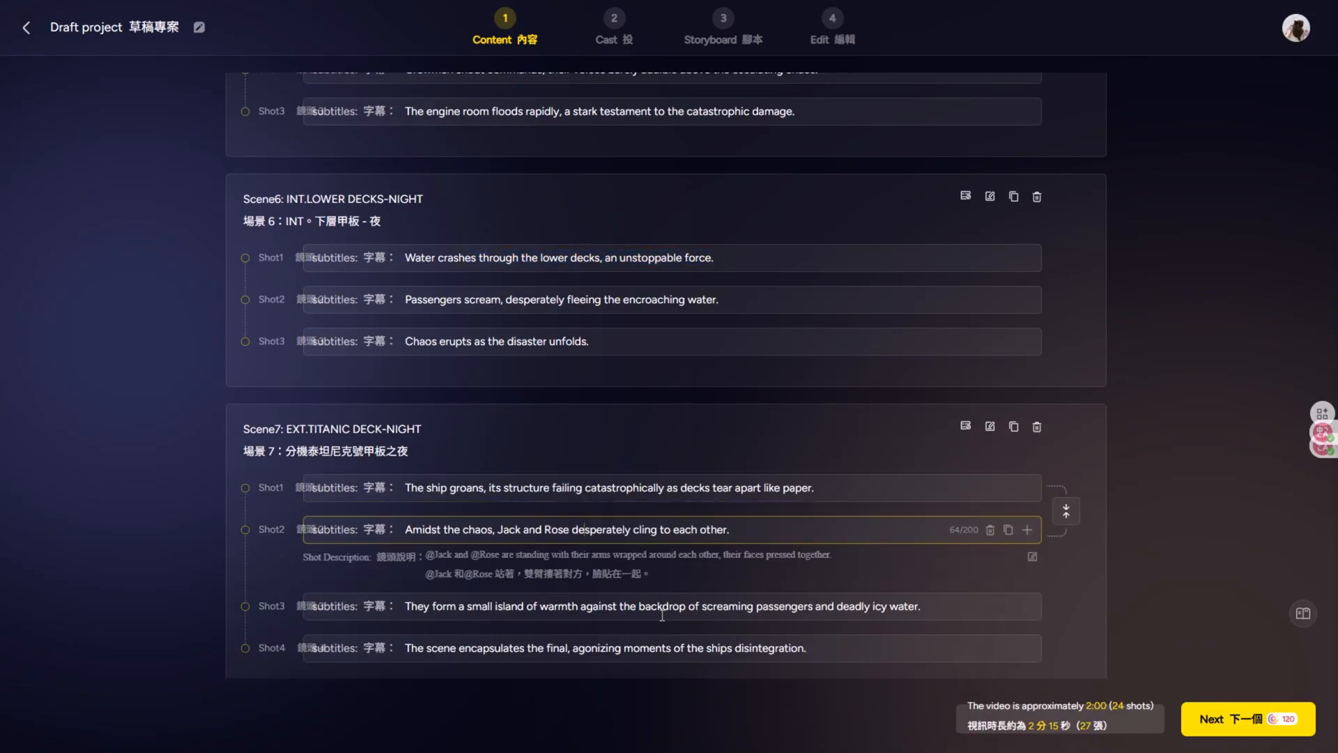
scroll(1067, 511, "up", 5)
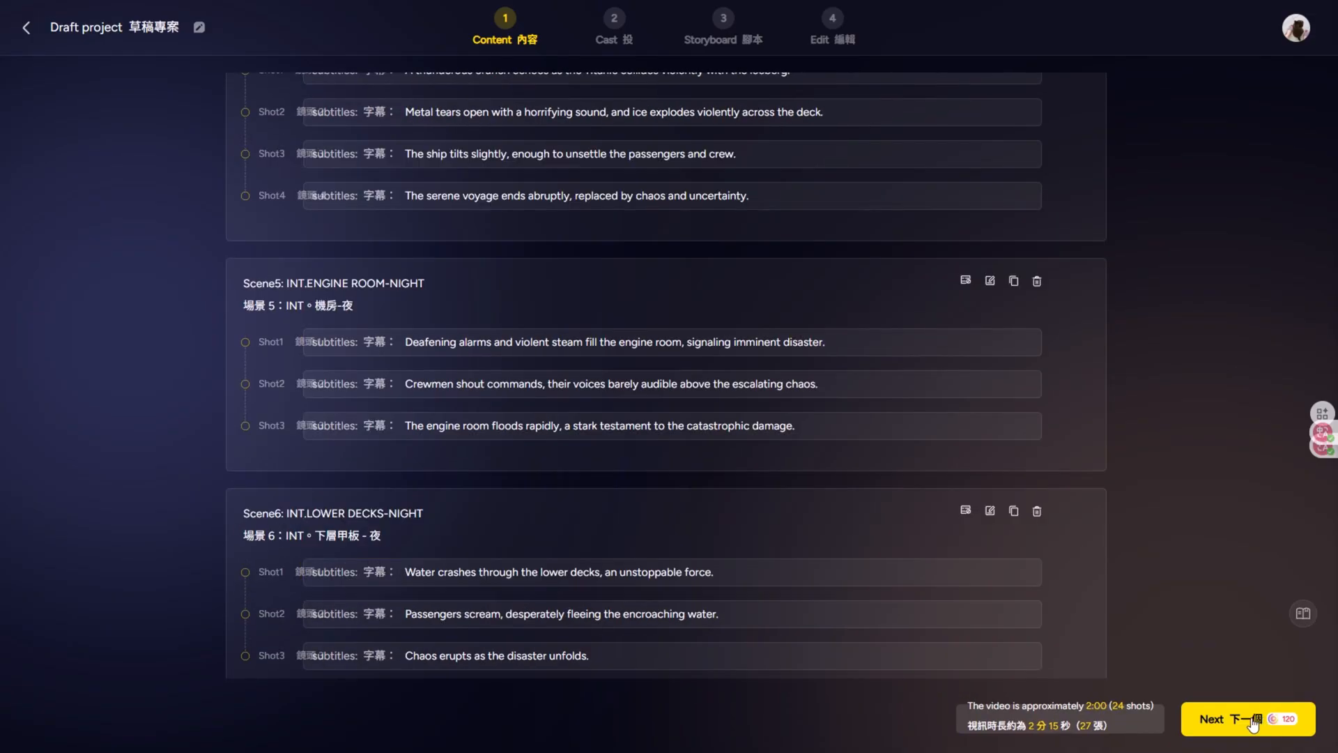
left_click(1255, 724)
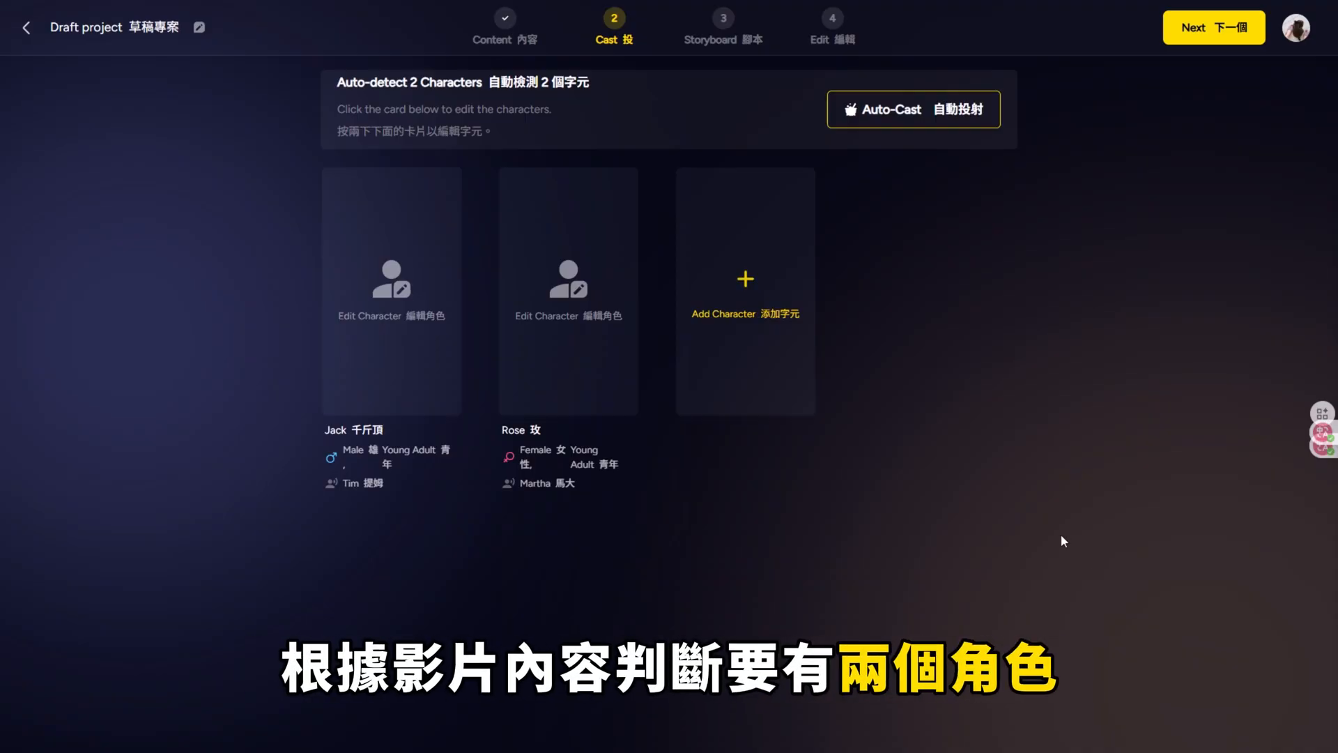
Step: Open a custom character form for Jack from the Character Library, and generate the storyboards with Jack and Rose cast
left_click(390, 312)
scroll(633, 398, "down", 6)
scroll(633, 404, "down", 10)
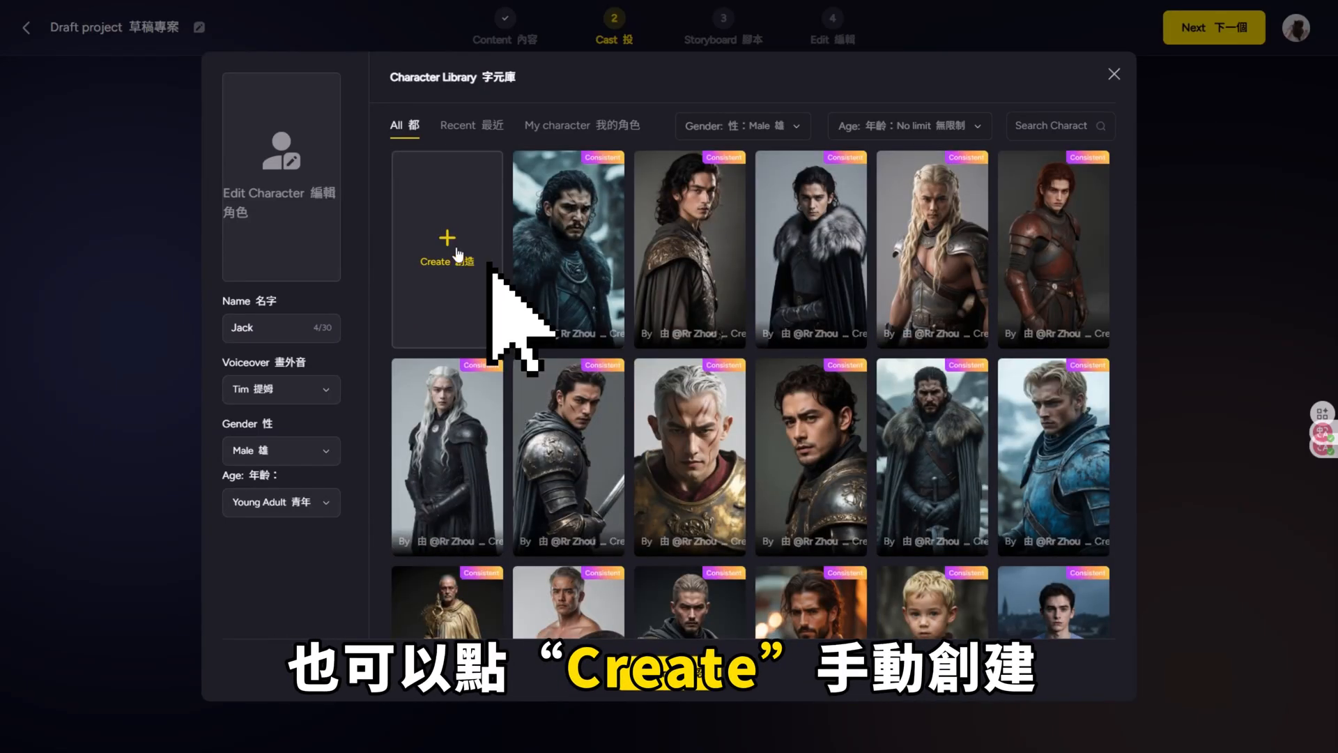
left_click(458, 252)
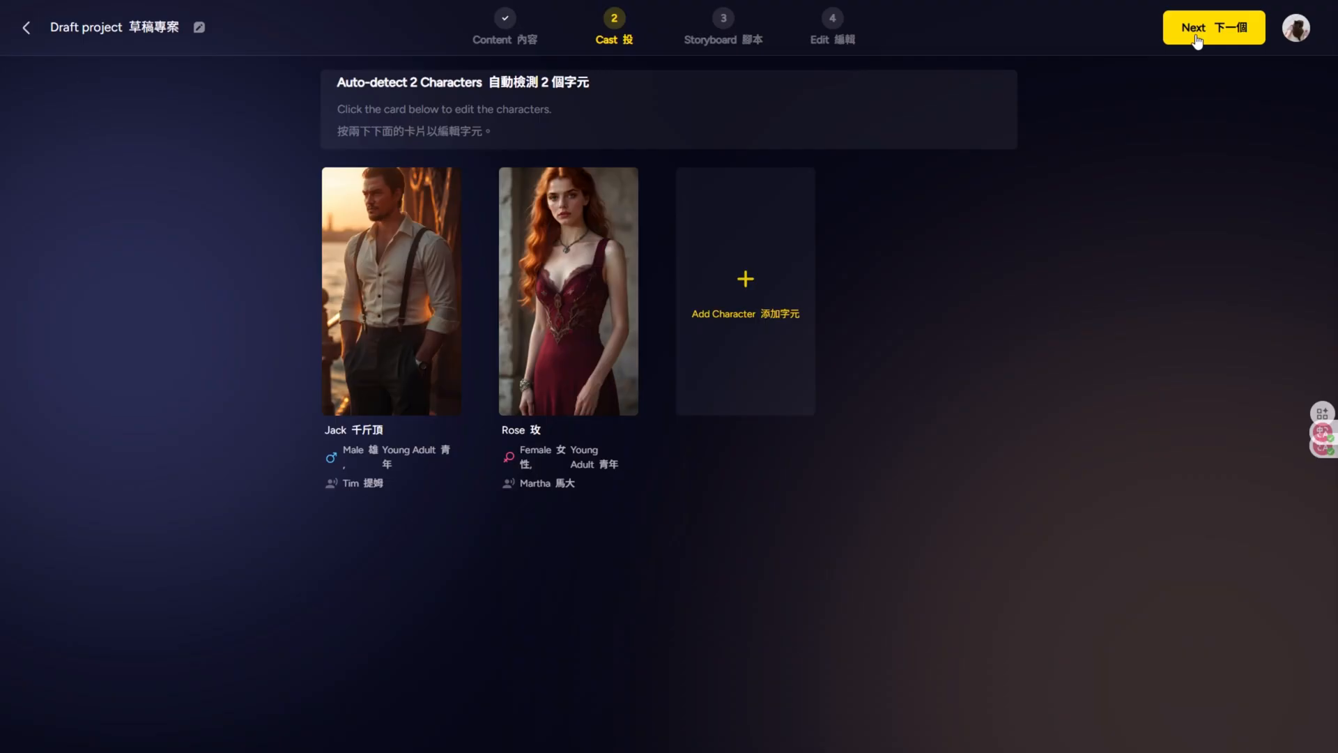
left_click(1197, 41)
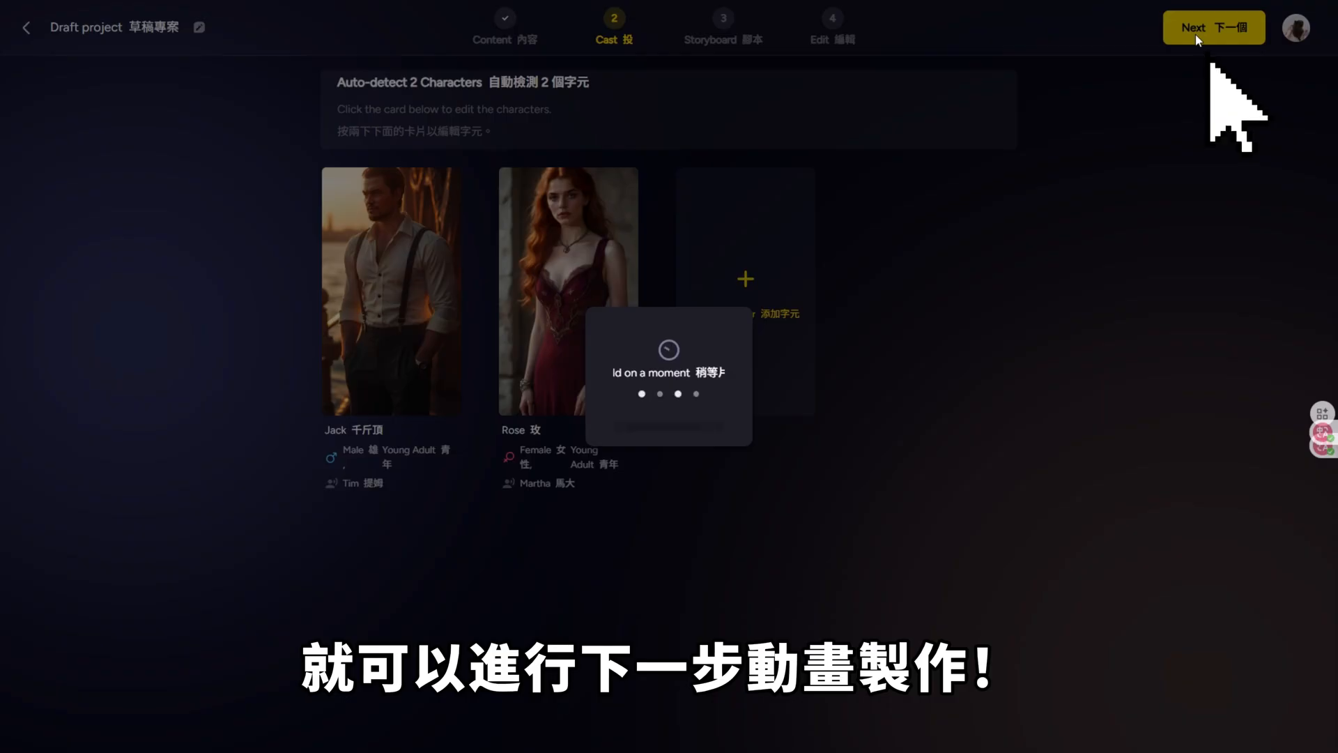
Step: Look through the generated storyboard shots one by one, examining each image with its subtitle and prompt
left_click(84, 299)
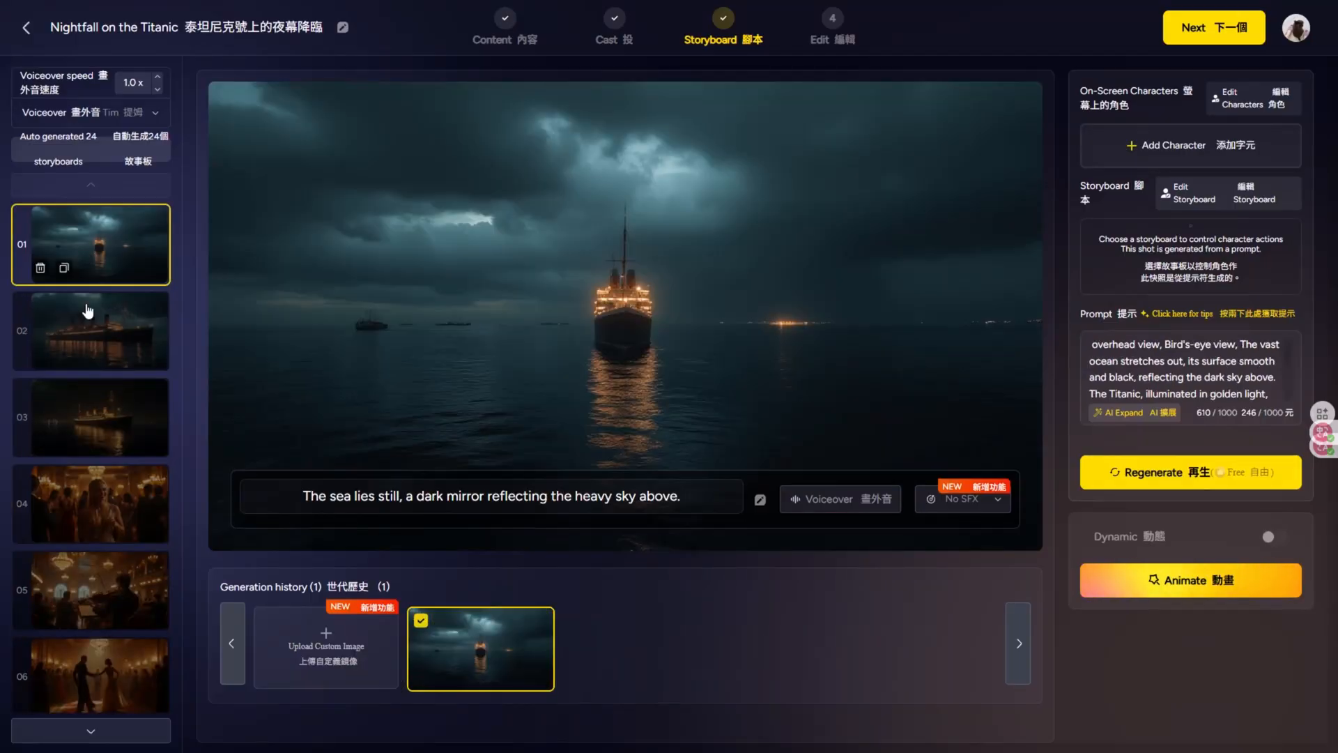
left_click(91, 479)
left_click(90, 463)
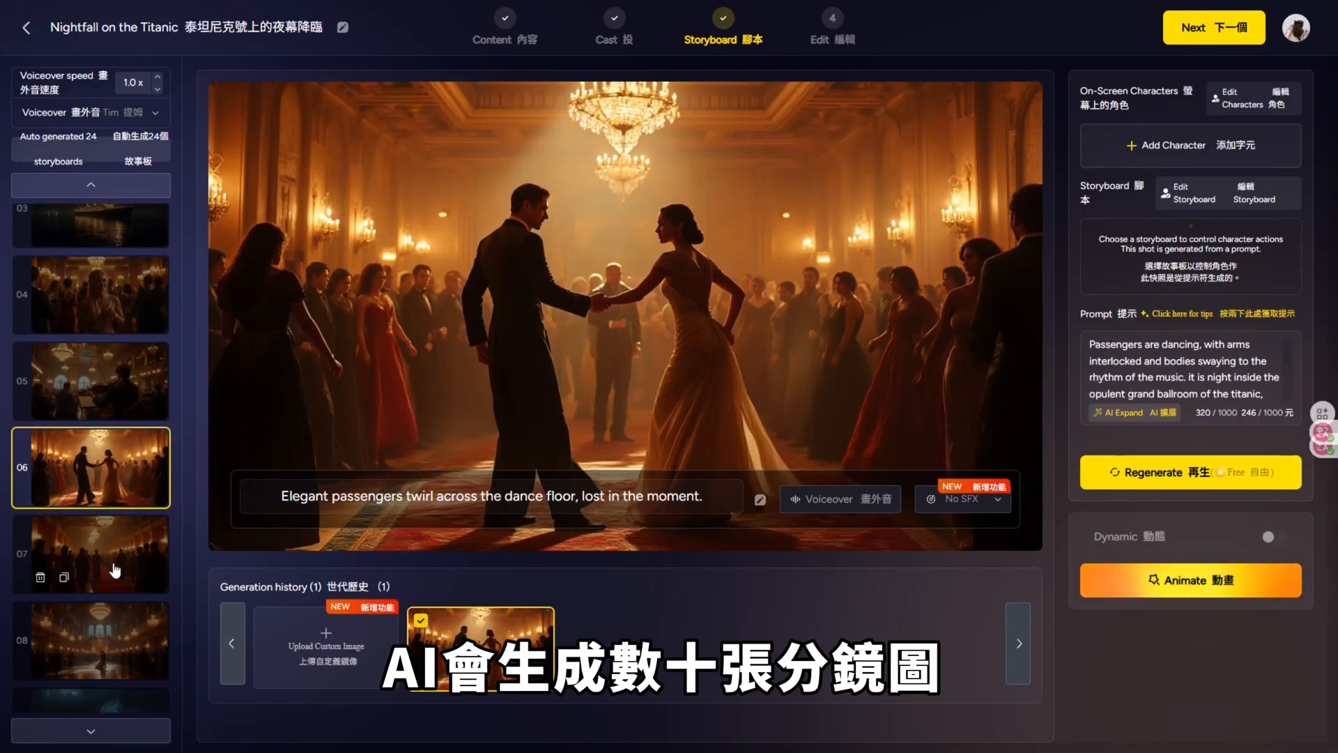
left_click(91, 431)
left_click(104, 516)
left_click(106, 502)
left_click(107, 489)
left_click(104, 460)
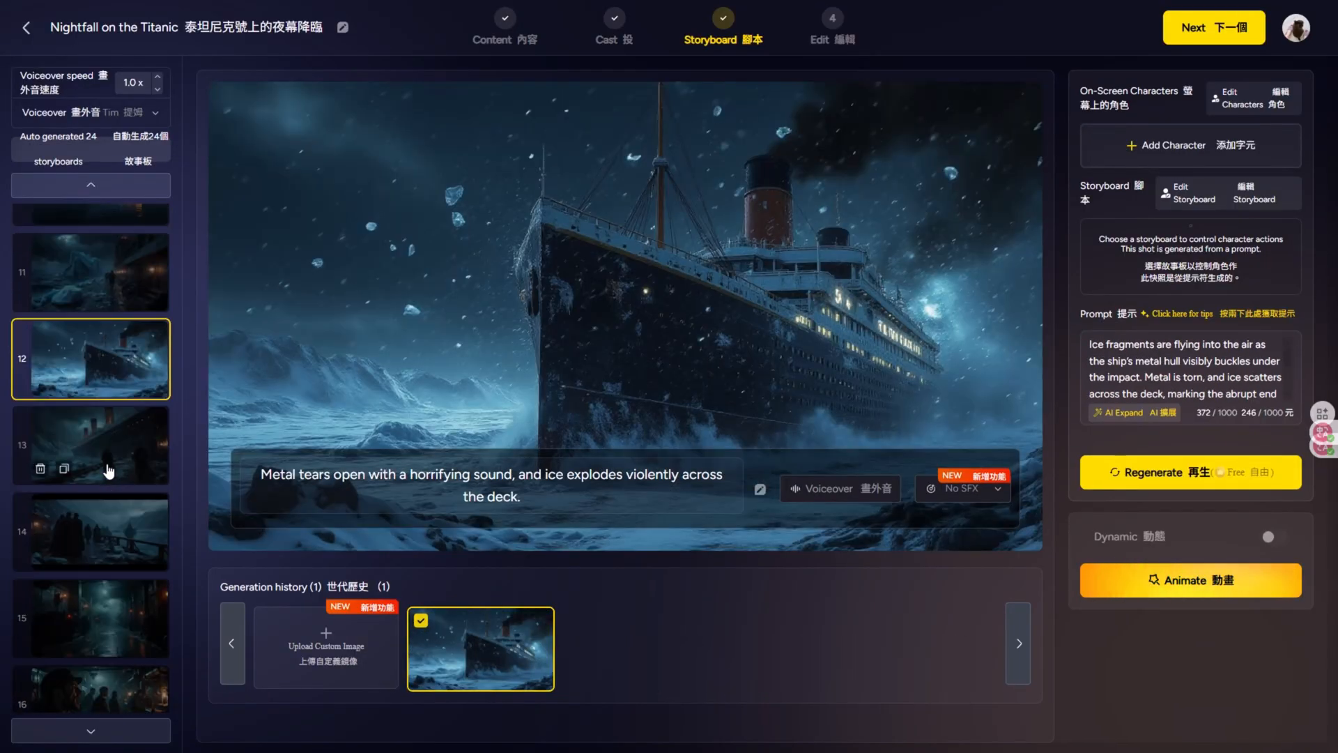
left_click(110, 474)
left_click(115, 490)
left_click(119, 502)
left_click(117, 537)
left_click(113, 519)
left_click(112, 530)
left_click(109, 526)
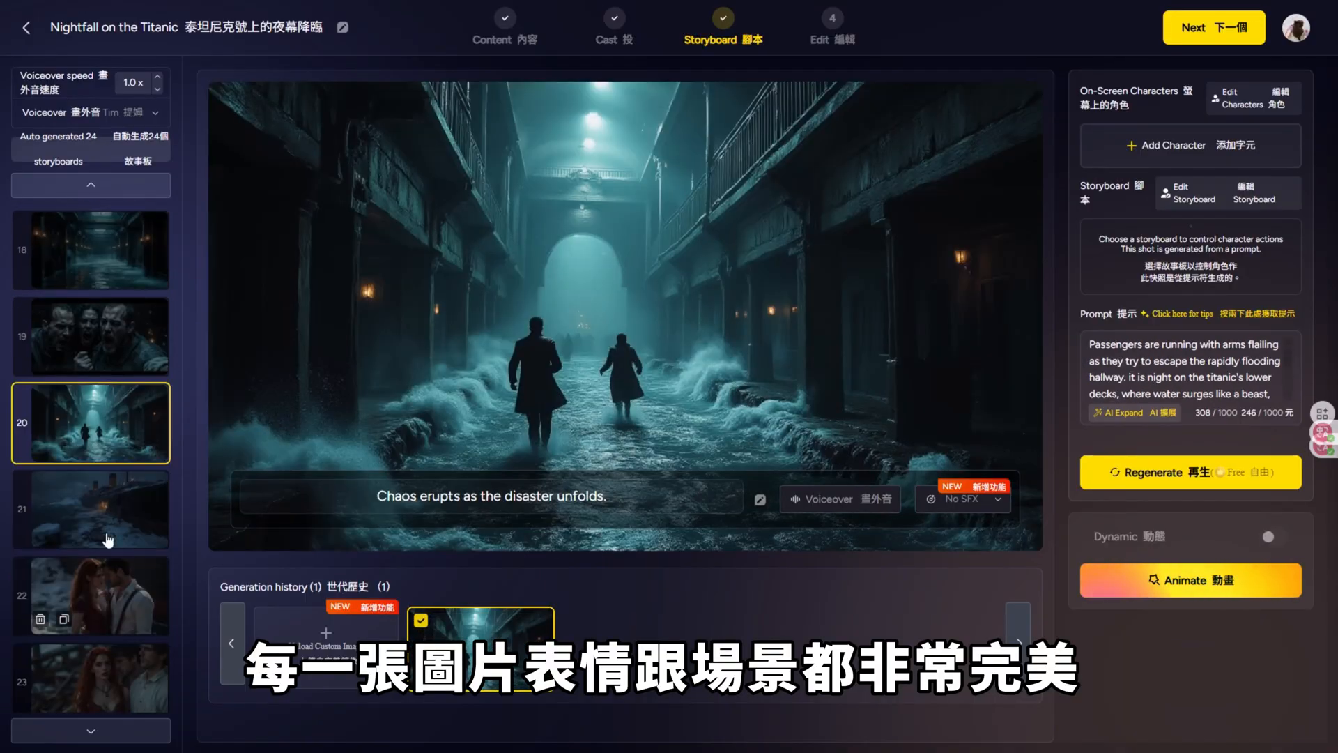
left_click(108, 542)
left_click(113, 591)
left_click(119, 654)
Step: Assign Rose as the on-screen character of ballroom shot 04 and complete the character edit
scroll(119, 654, "up", 15)
left_click(127, 326)
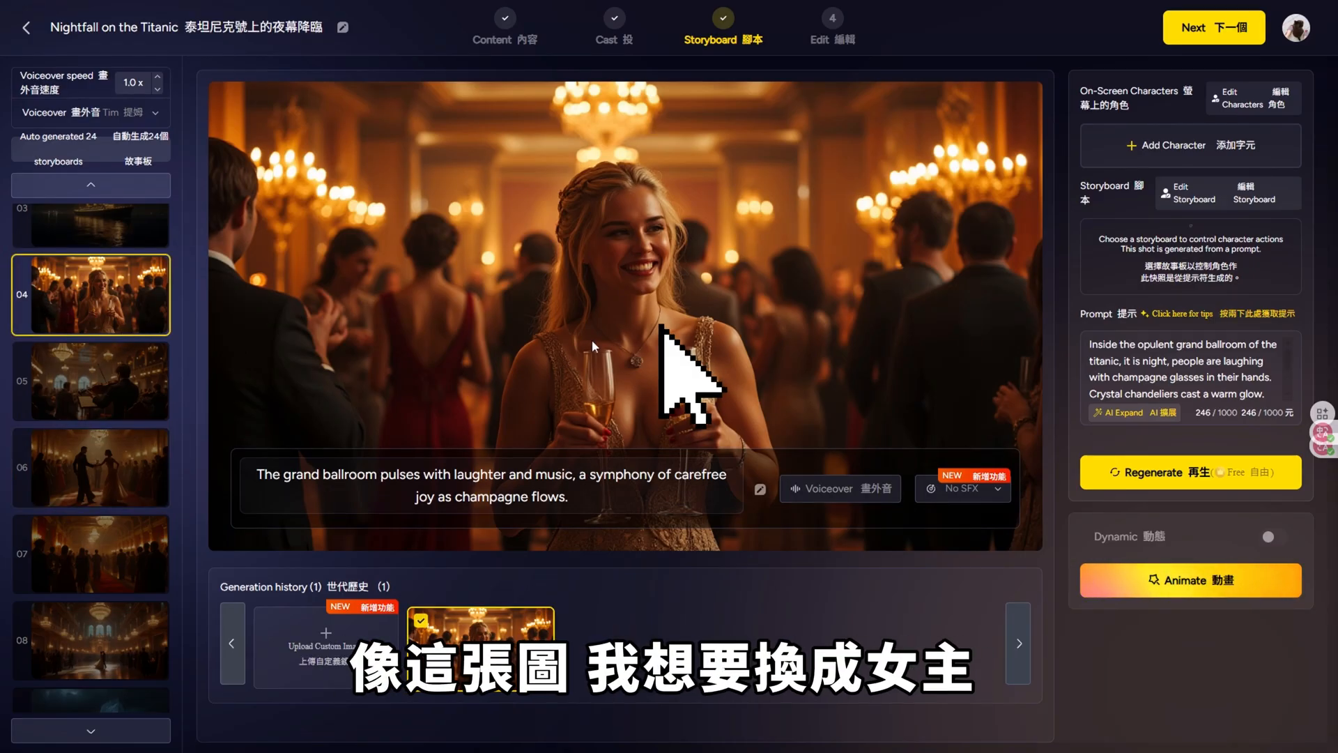
left_click(1252, 98)
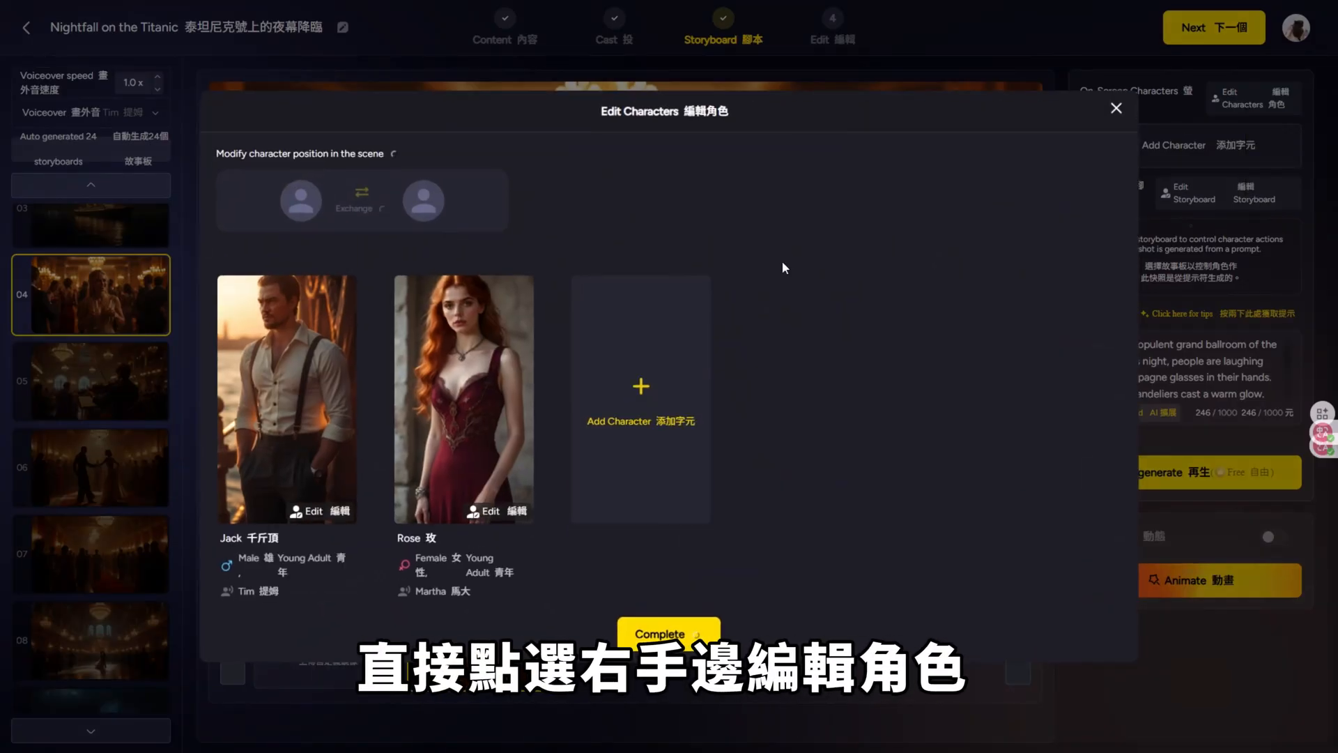
left_click(654, 621)
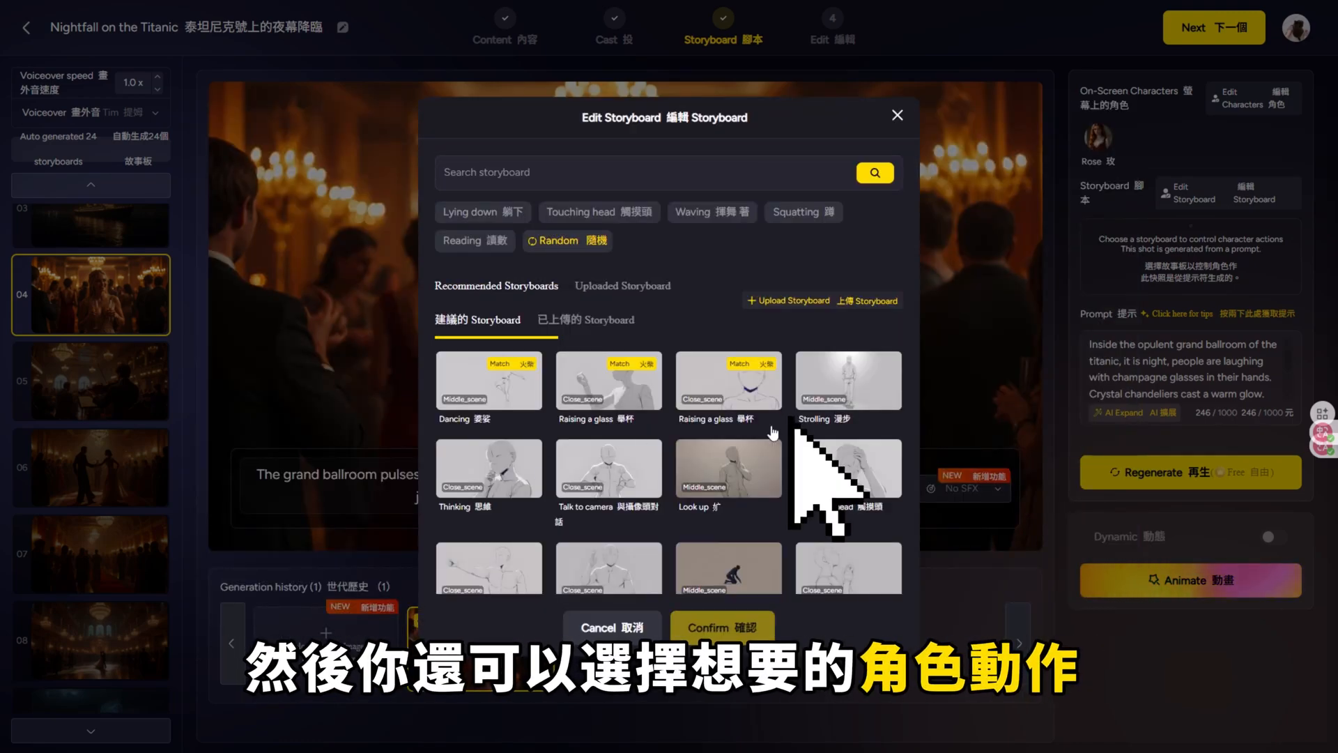
Step: Choose the close-scene Turn around pose as shot 04's storyboard action and regenerate the image
scroll(772, 433, "down", 2)
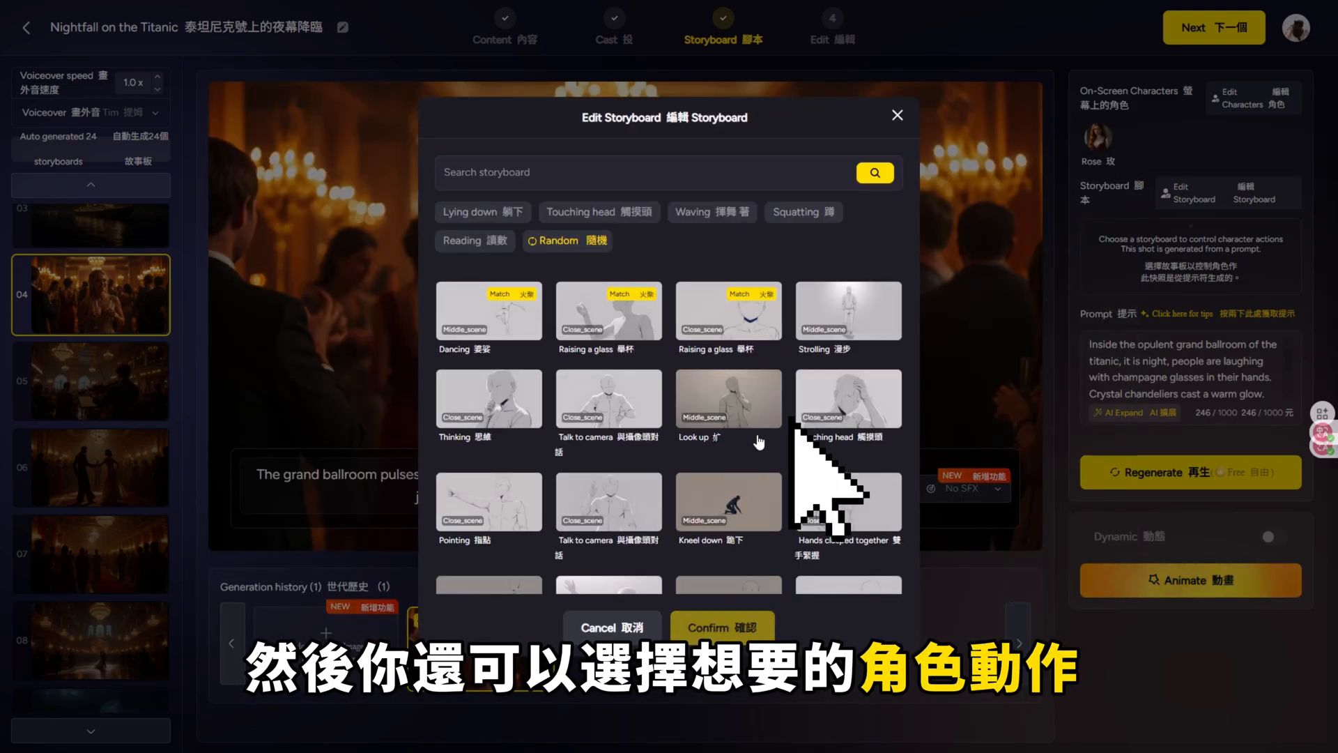
scroll(692, 458, "down", 3)
scroll(697, 483, "down", 12)
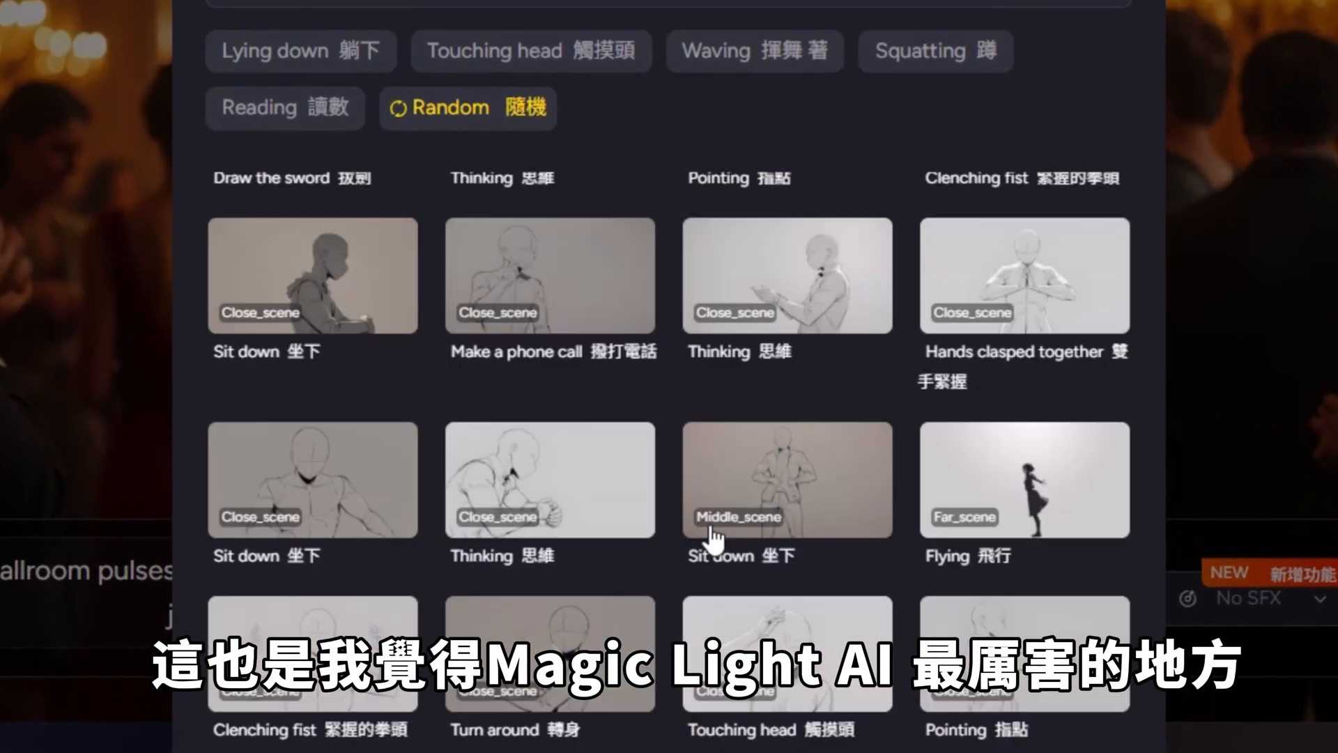
scroll(688, 452, "down", 5)
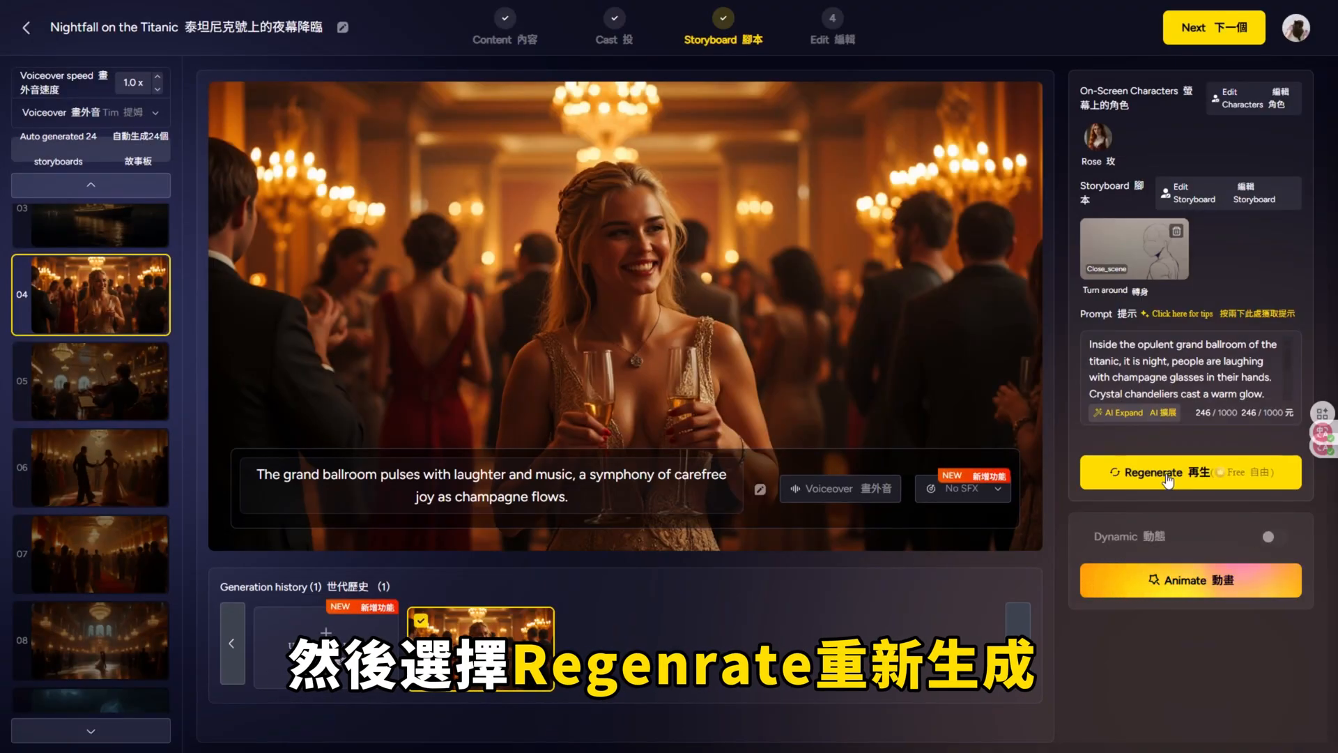
left_click(1167, 480)
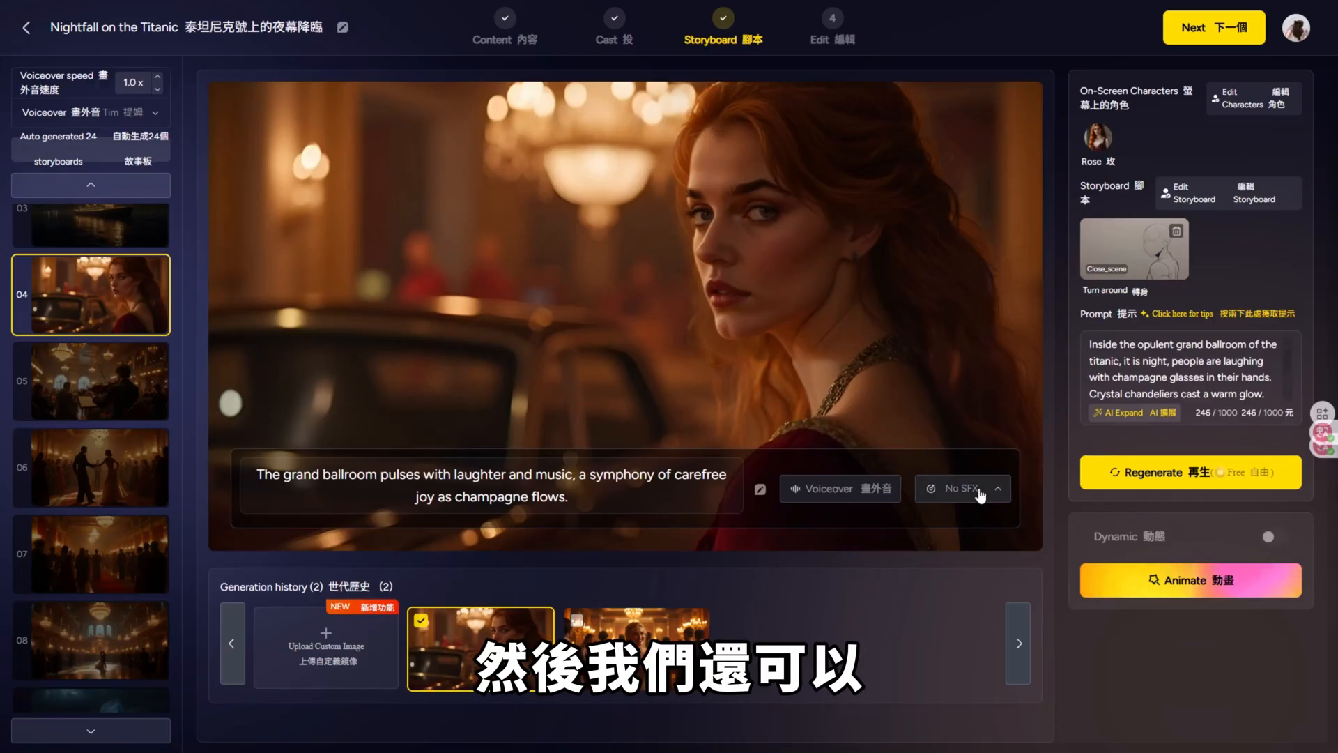
Step: Look through the sound effects available for shot 04
left_click(981, 495)
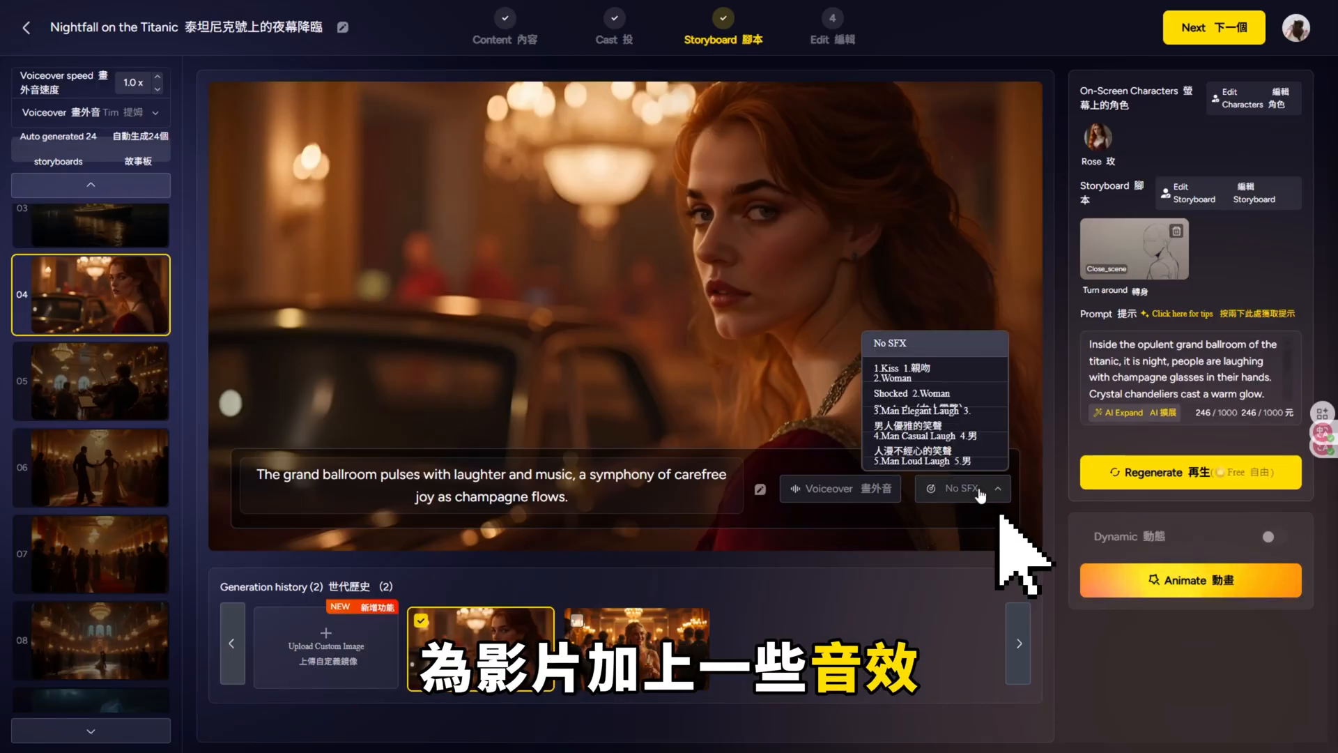
scroll(980, 470, "down", 2)
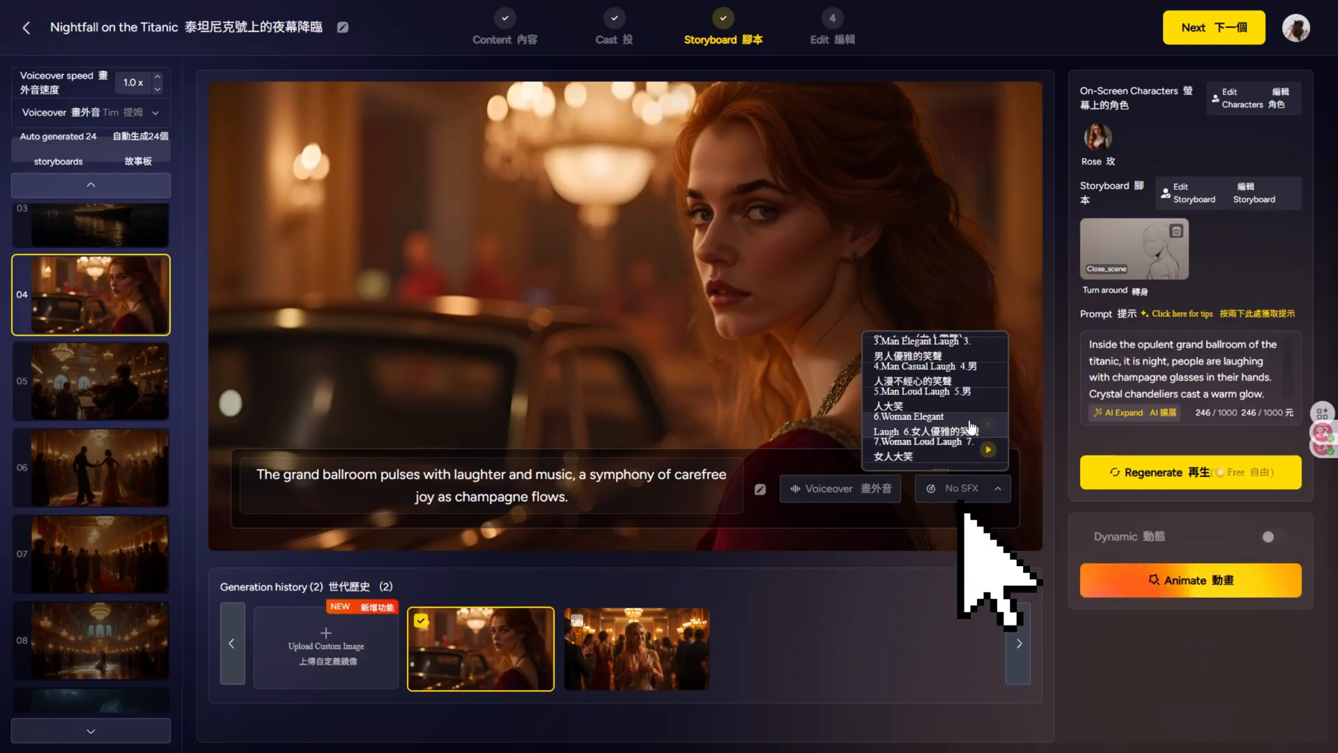
scroll(962, 418, "down", 2)
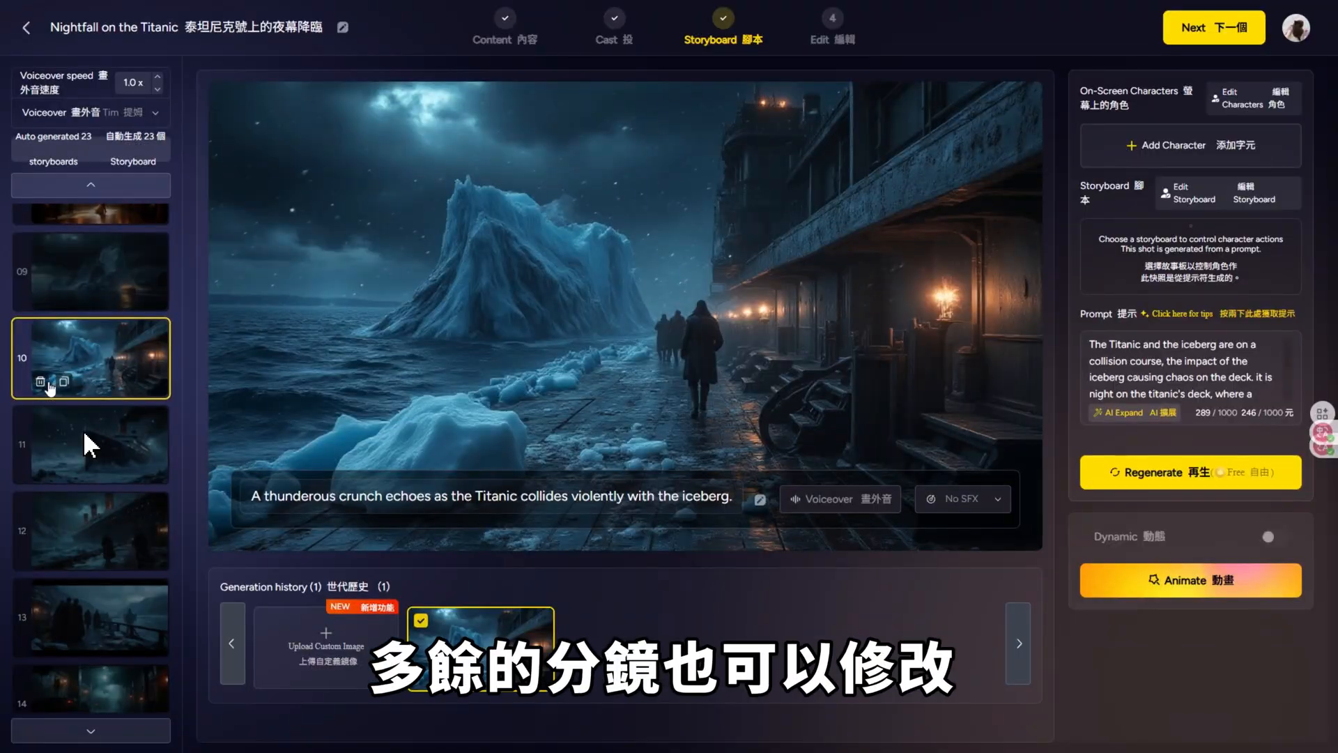
Step: Delete surplus storyboards, including the Titanic's iceberg collision shot and the shot of passengers standing on deck
left_click(60, 392)
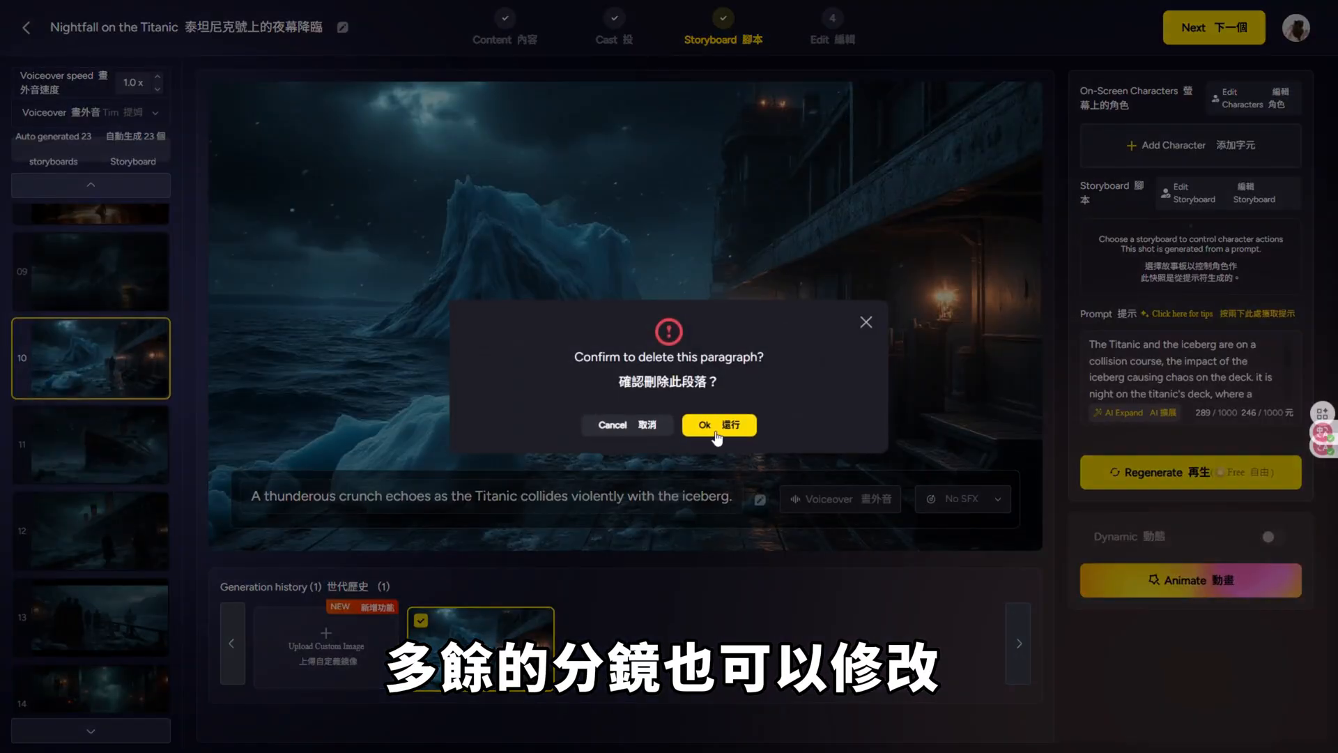
left_click(716, 437)
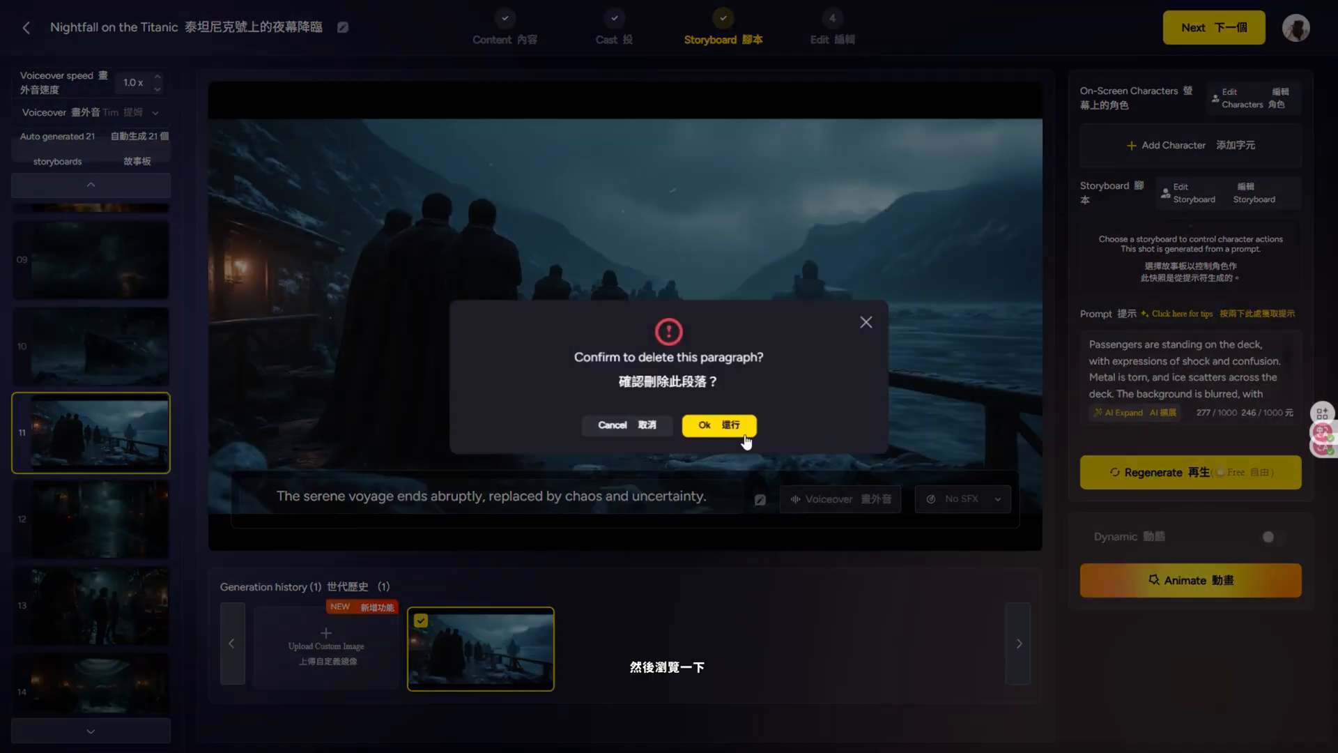
left_click(718, 425)
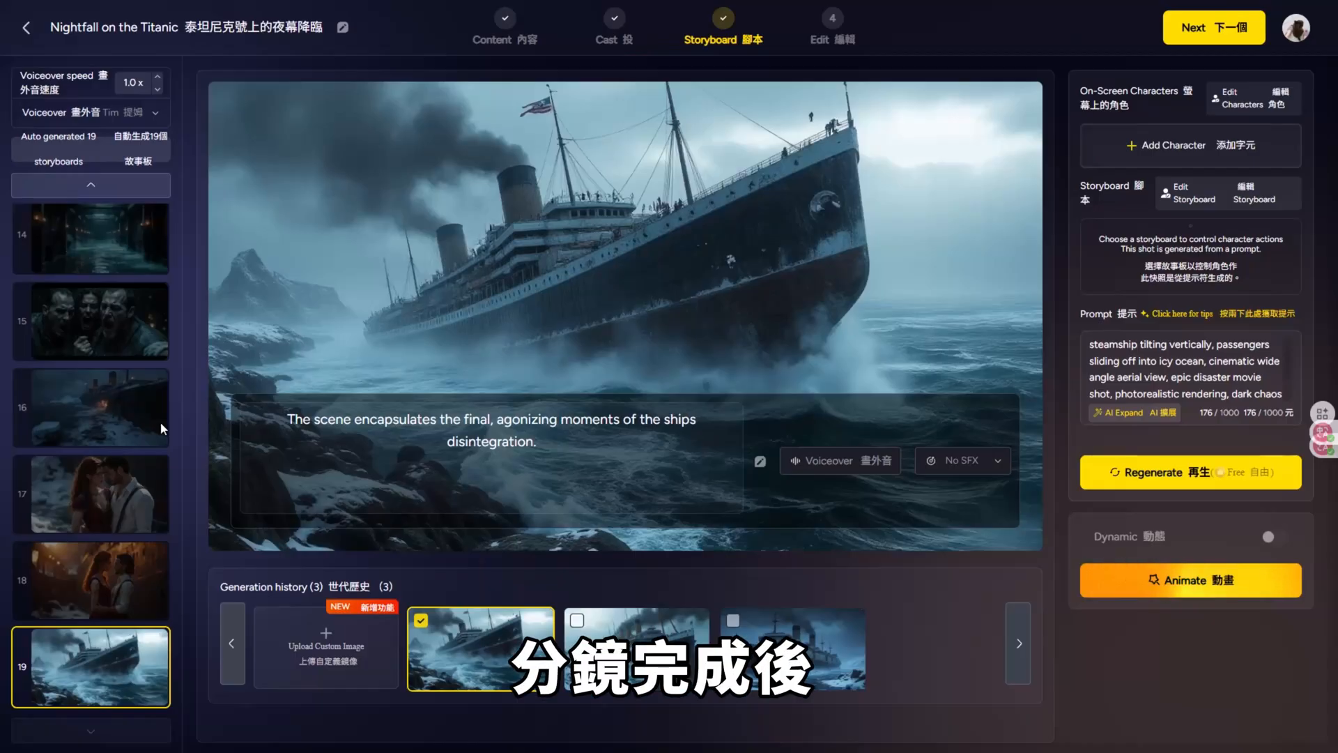
Step: Select storyboard 01 with the ship on the dark sea and open its animation options
scroll(134, 433, "up", 5)
left_click(119, 249)
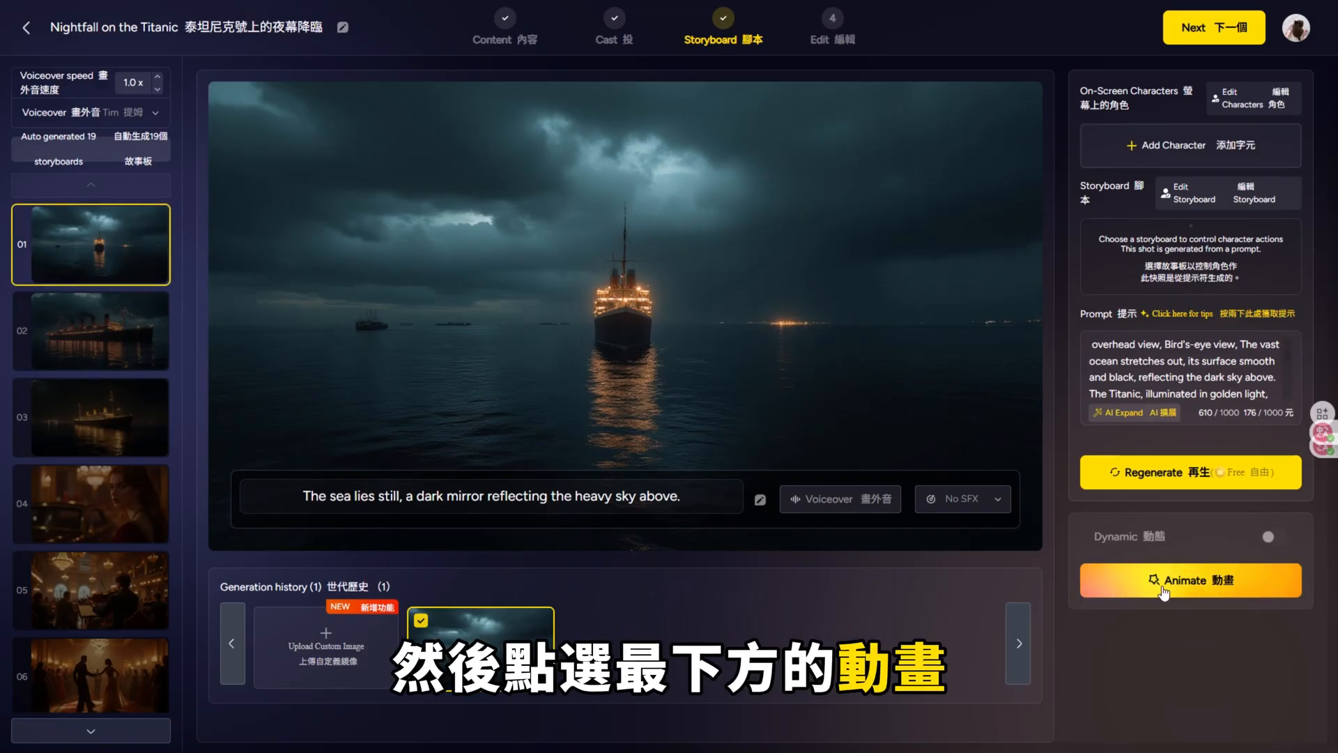
left_click(1186, 581)
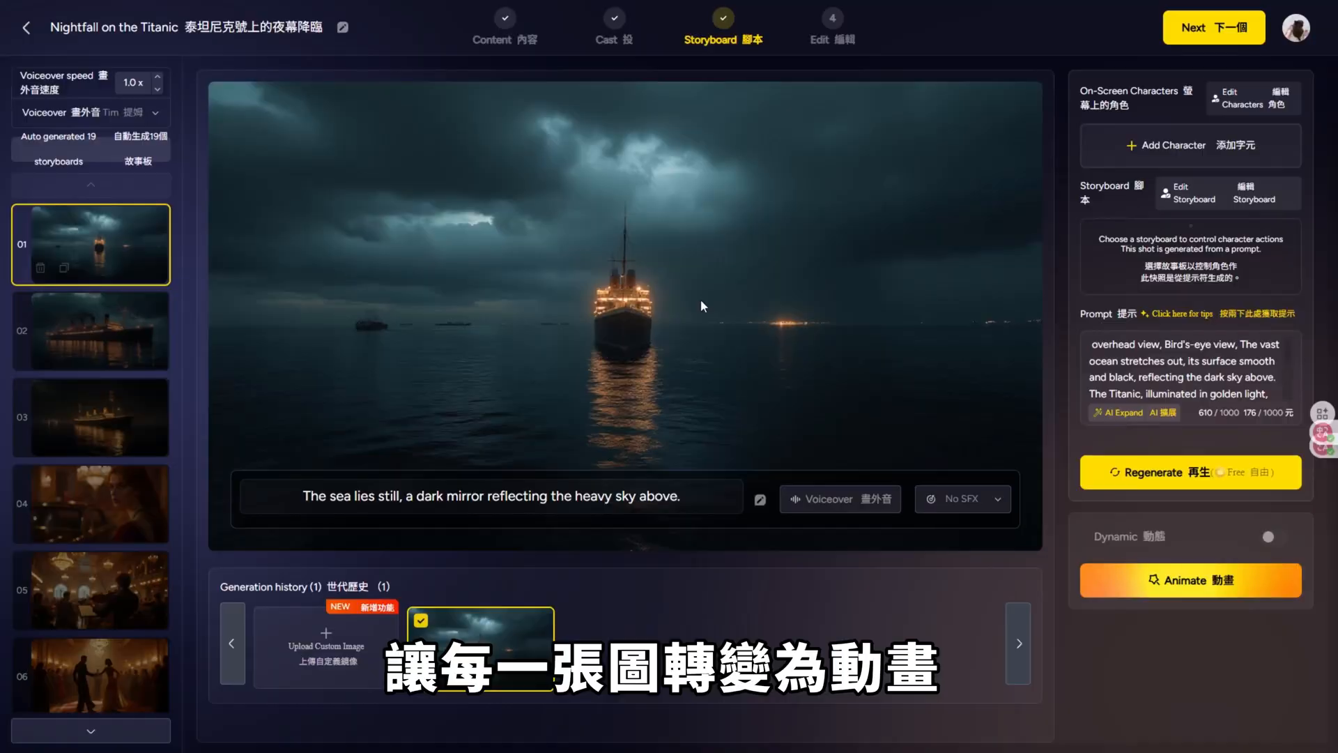
left_click(1178, 580)
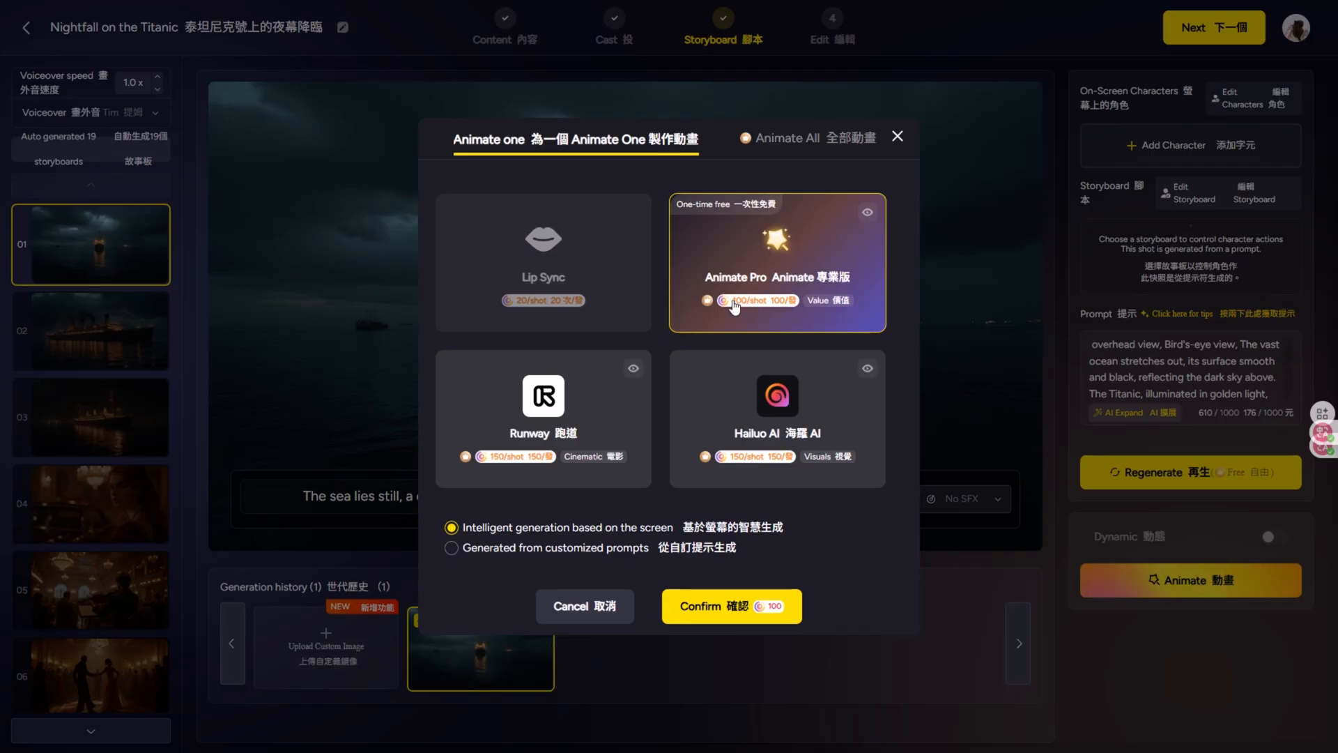
Step: Animate all 19 storyboards with Animate Pro and accept the credit cost
left_click(807, 153)
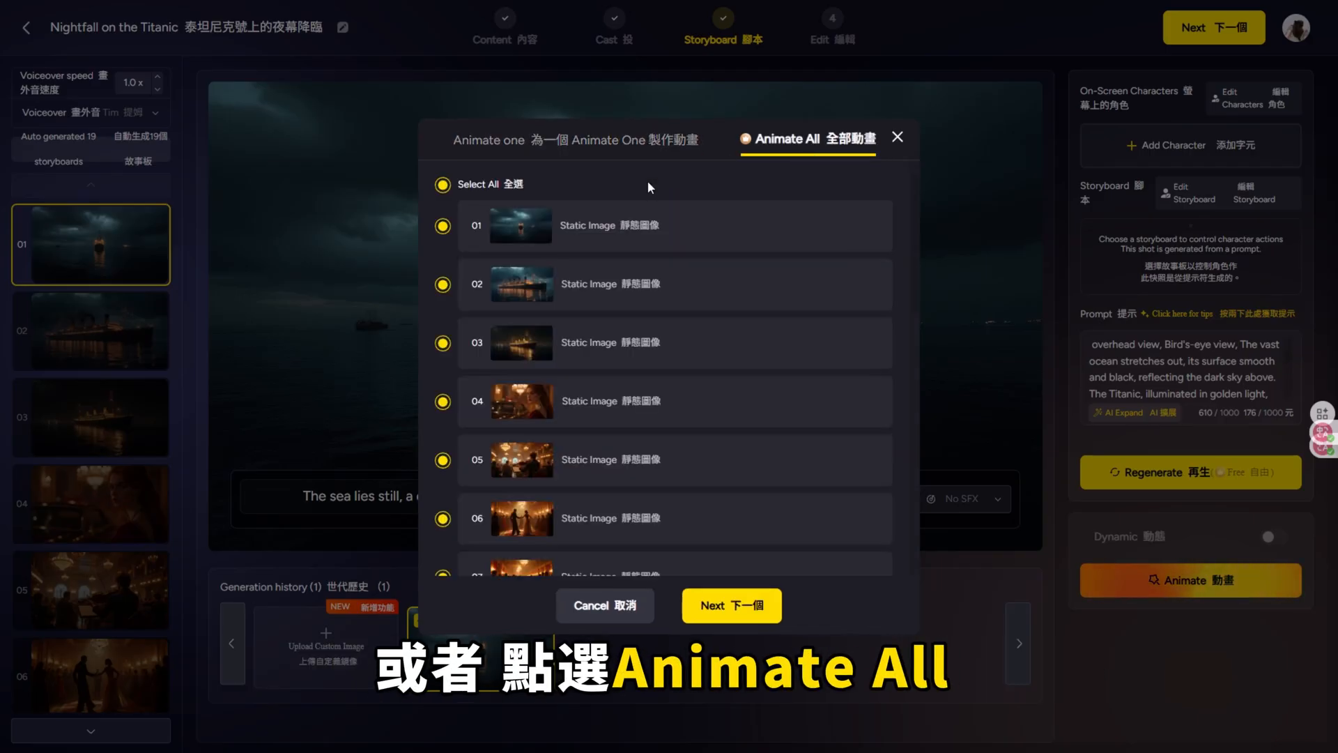
scroll(694, 337, "down", 10)
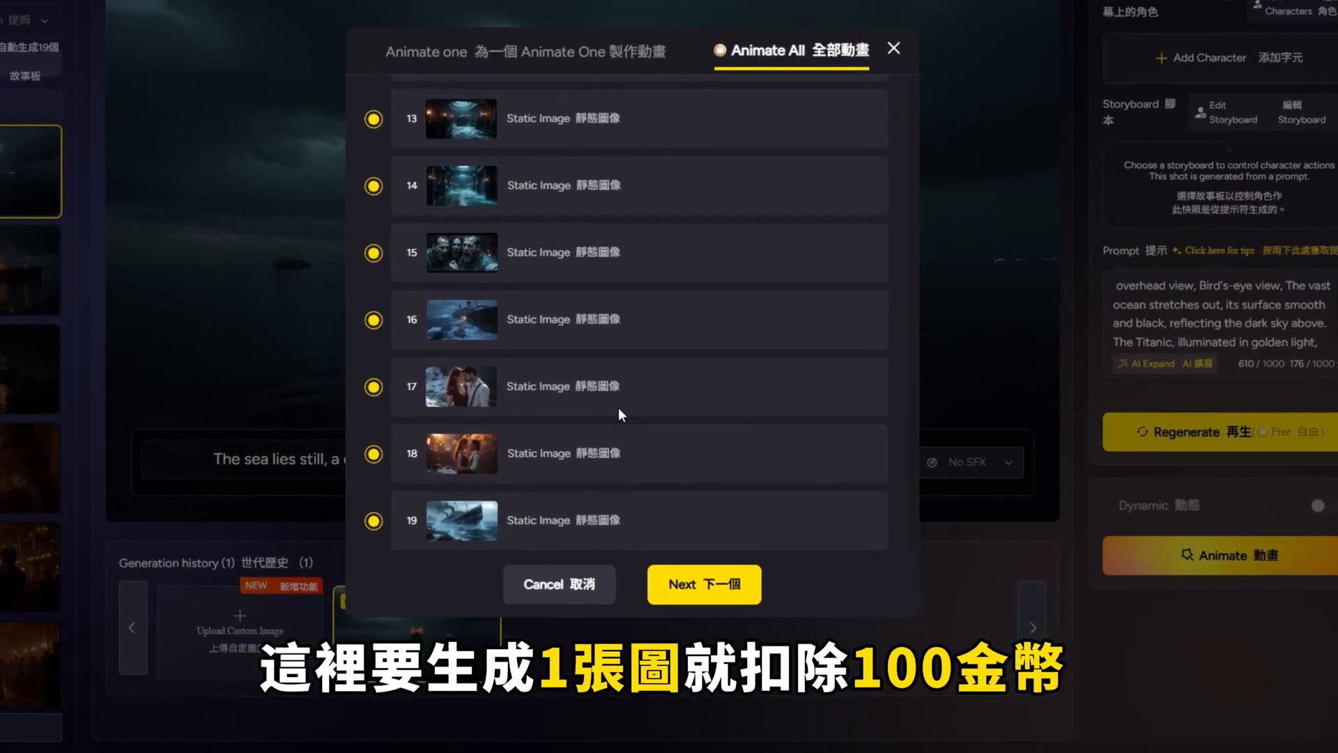
left_click(701, 586)
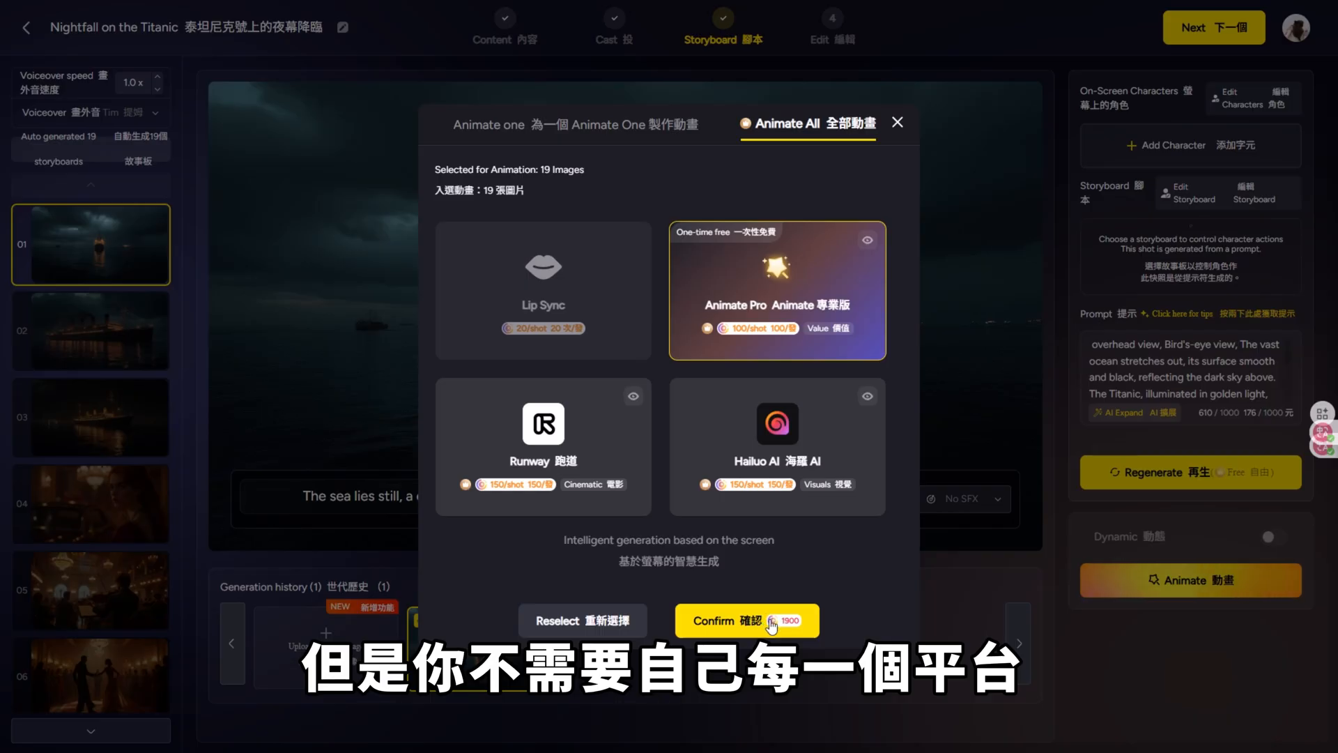
left_click(771, 624)
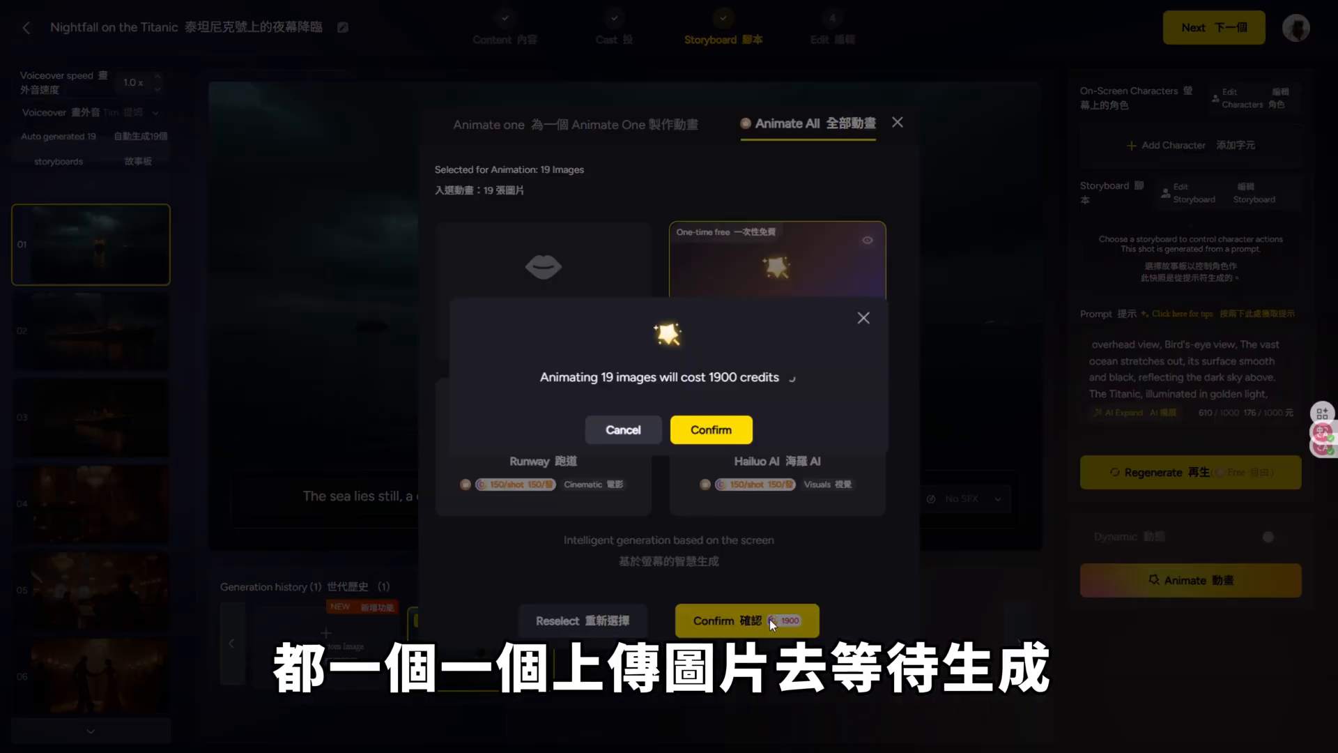
left_click(734, 448)
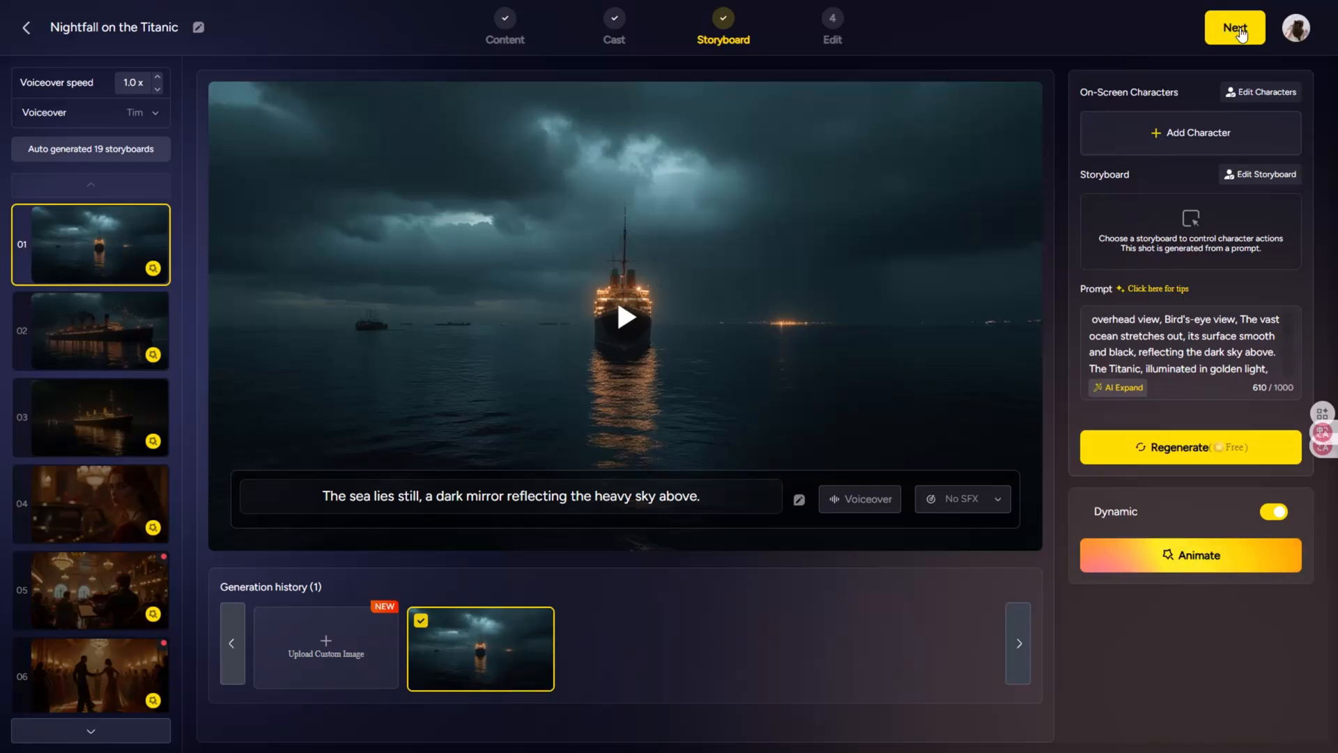
Step: Proceed to the Edit stage, review the cover and subtitle settings, and set the background music to None
left_click(1240, 32)
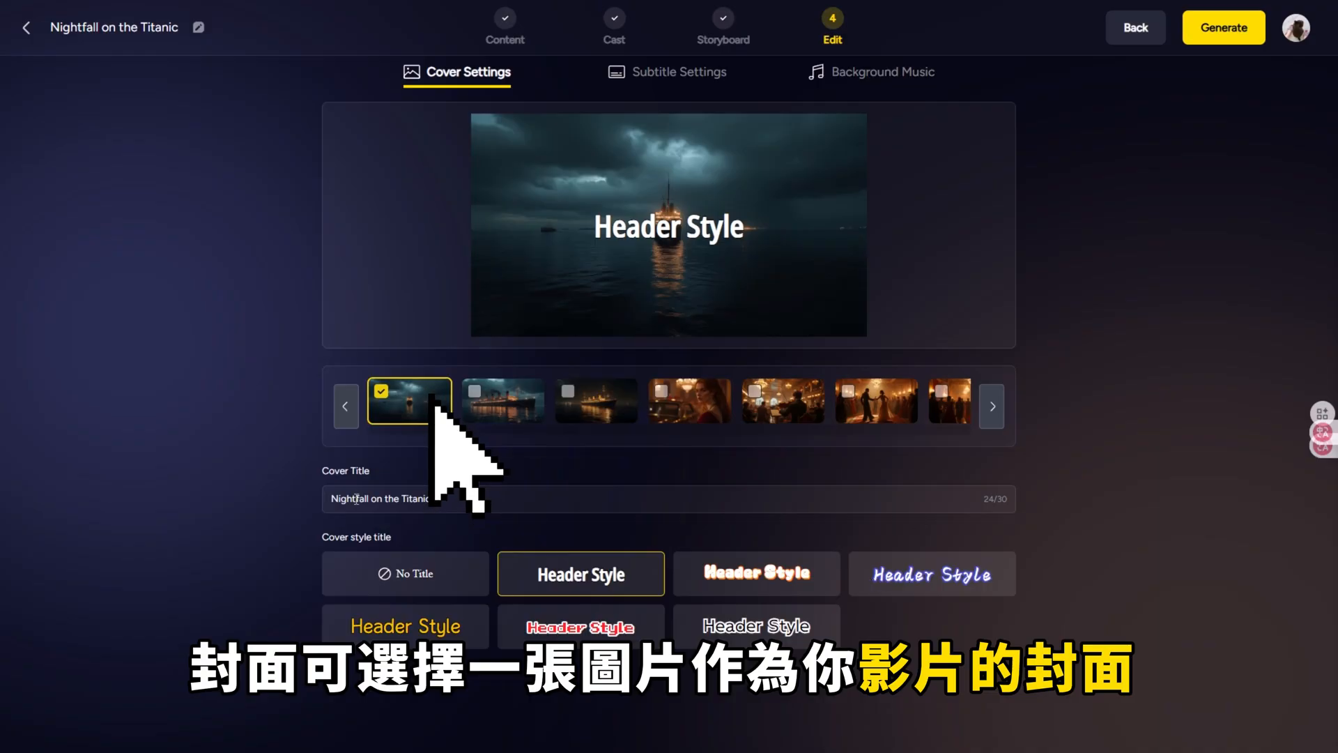
left_click(681, 85)
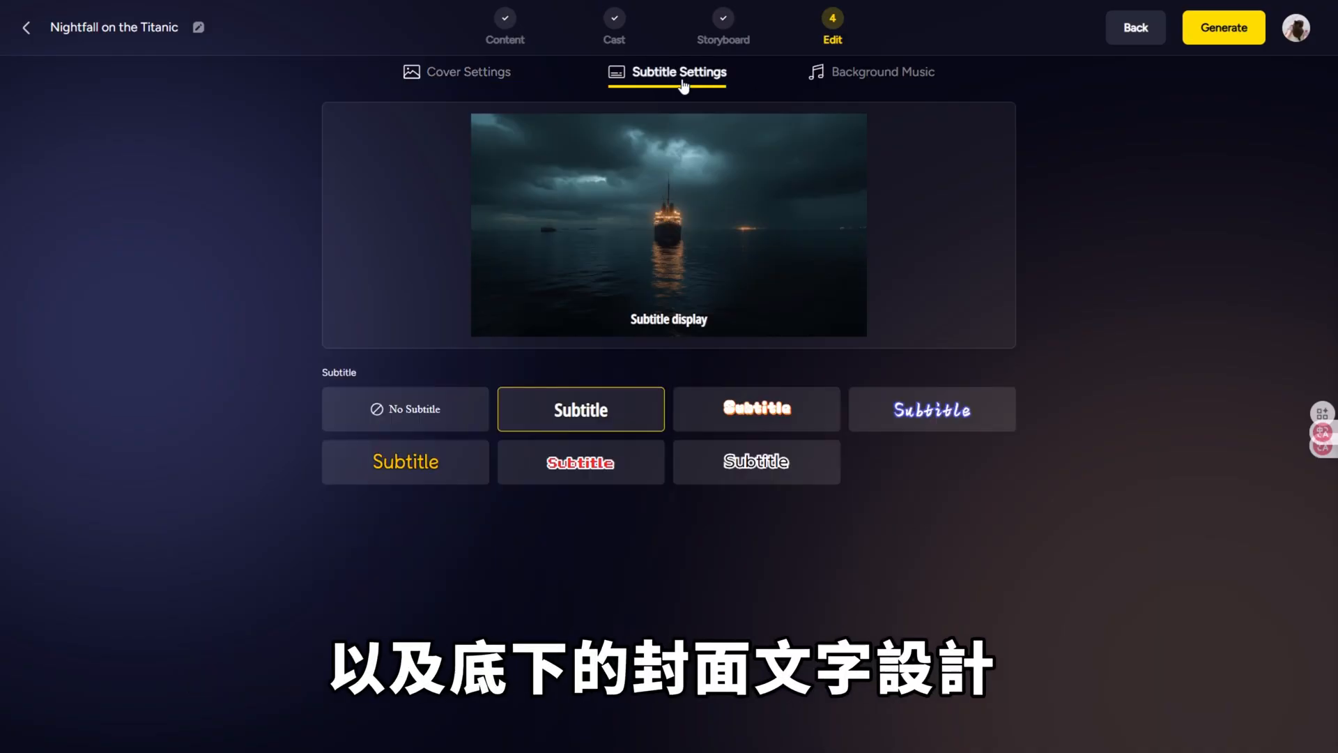
left_click(441, 82)
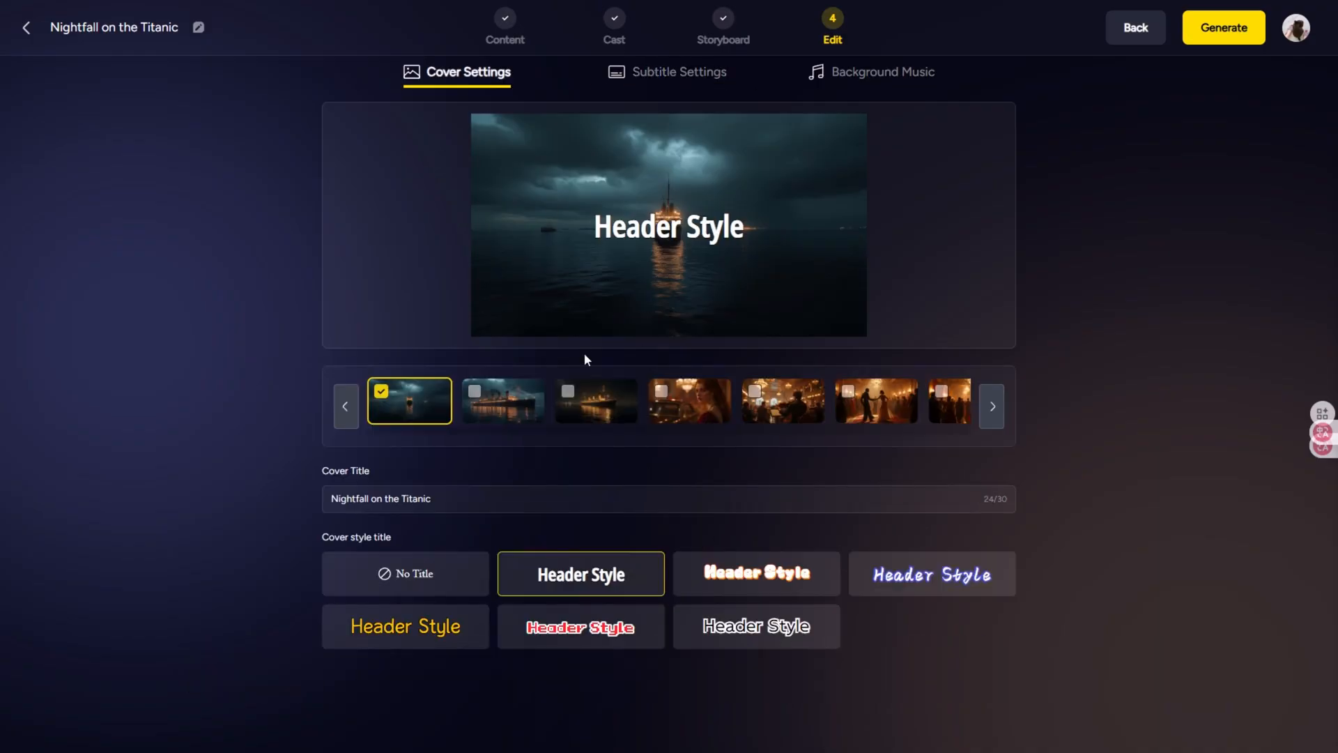
left_click(663, 82)
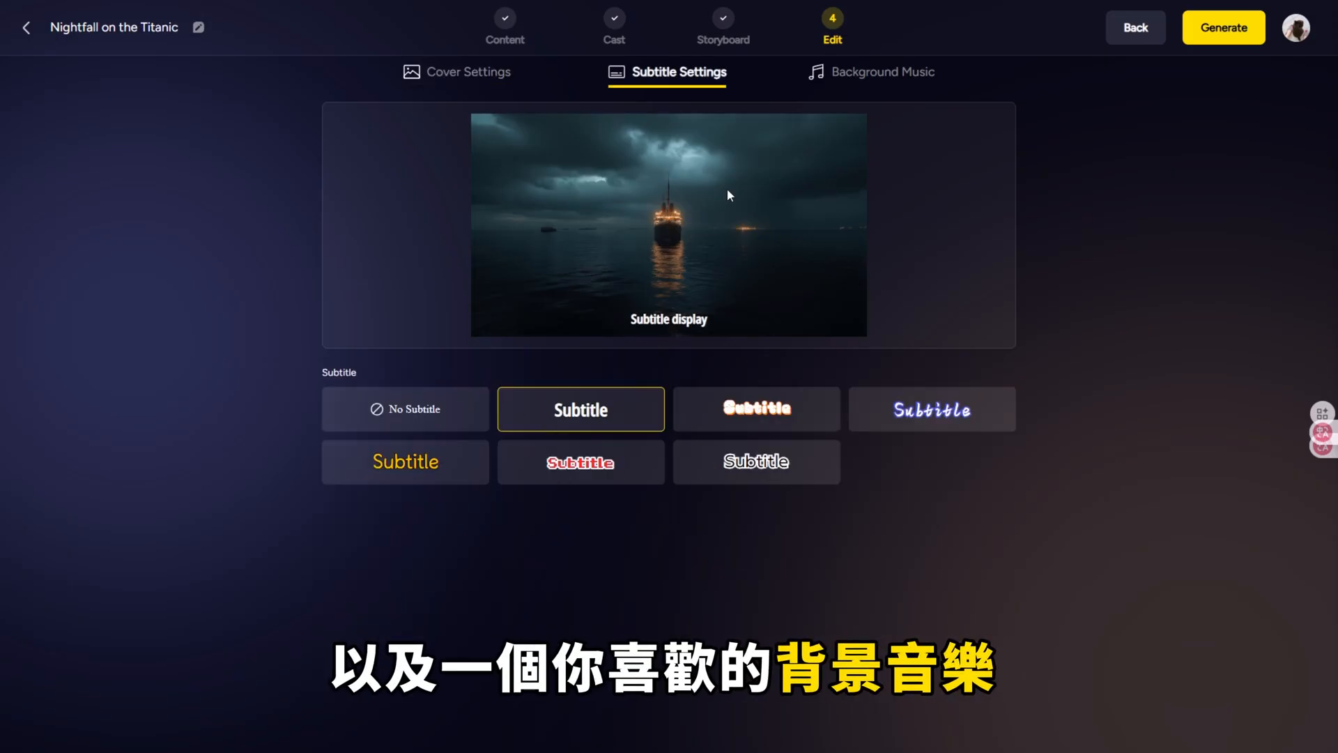
left_click(870, 82)
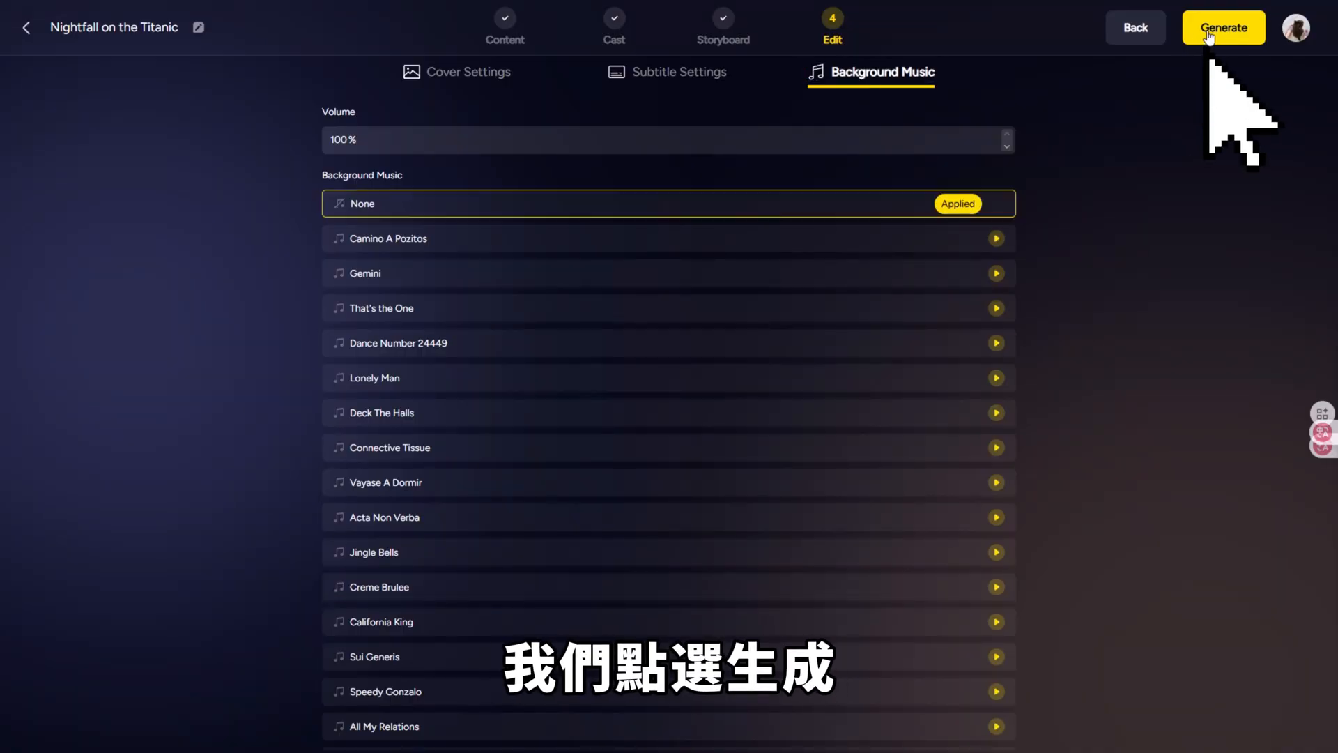
Step: Generate the final video at 16:9 ratio with High (1080p) export resolution
left_click(1209, 35)
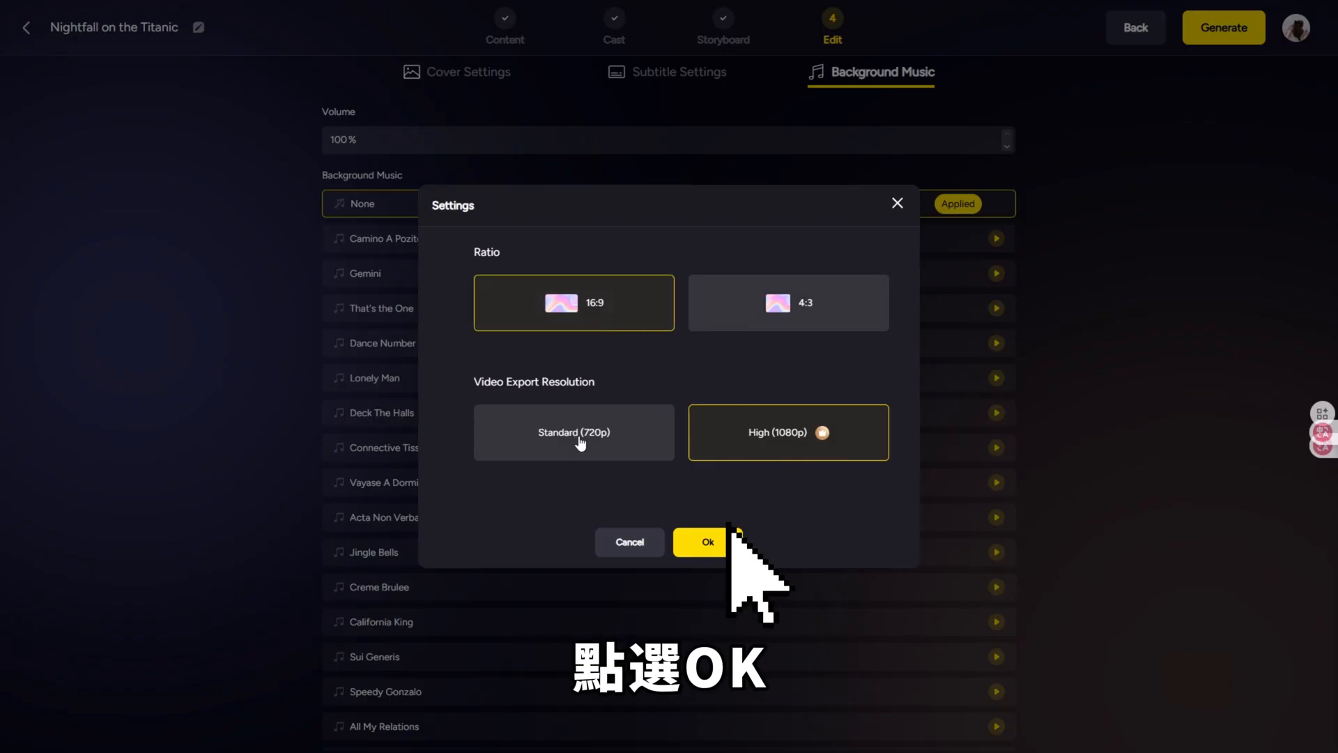
left_click(728, 545)
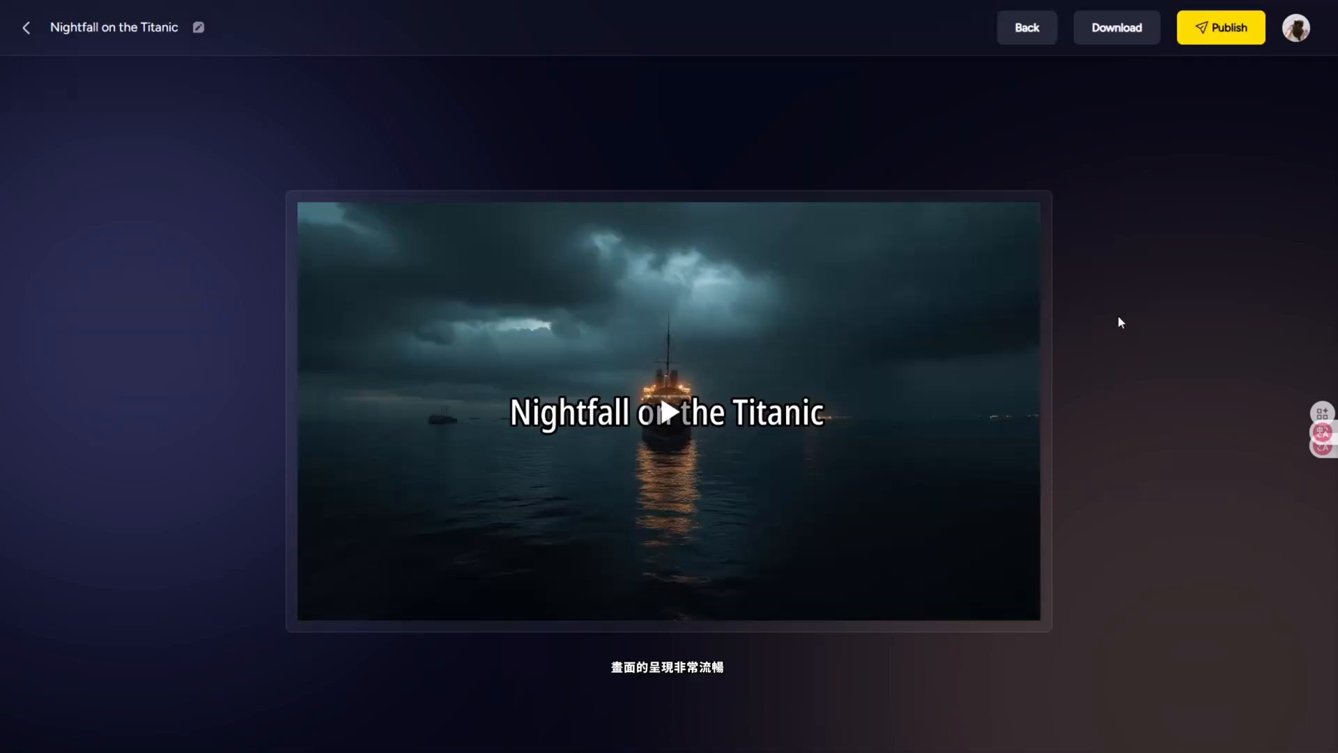
left_click(1025, 388)
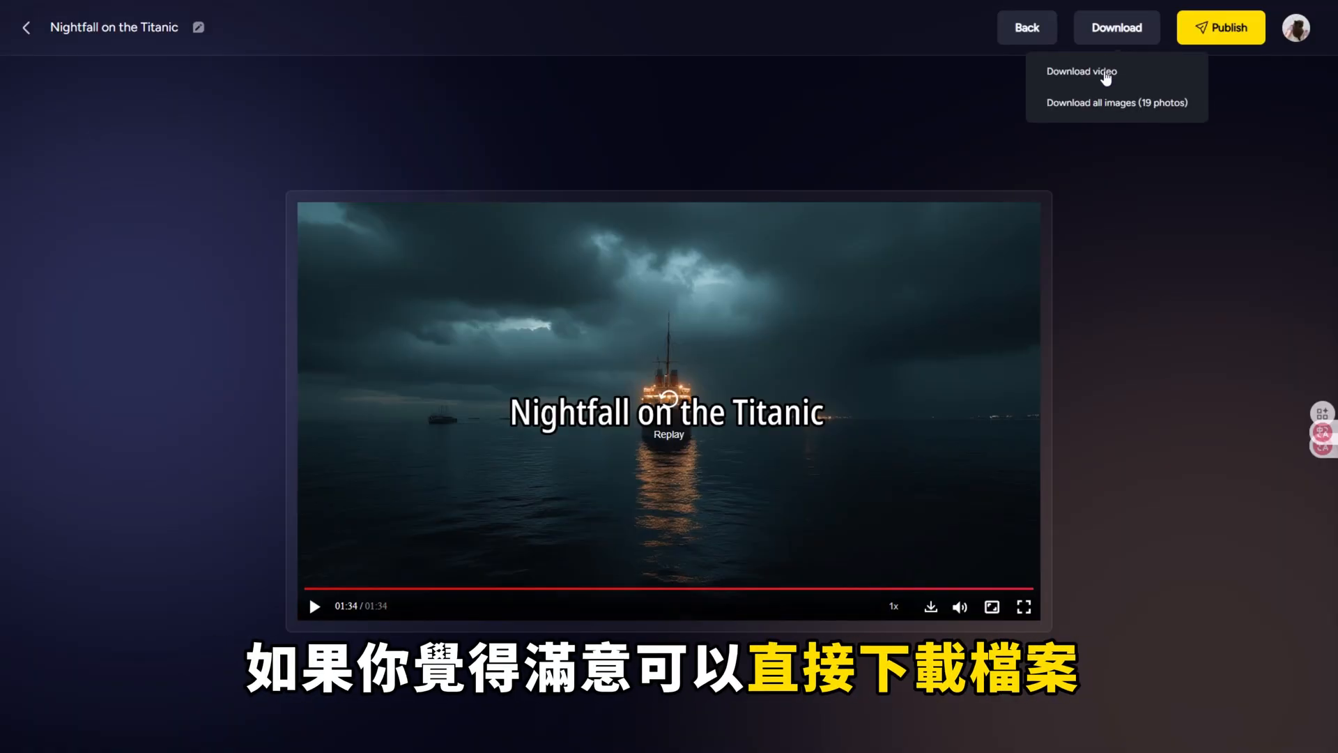
Step: Download the finished Titanic video and all of its images
left_click(1106, 73)
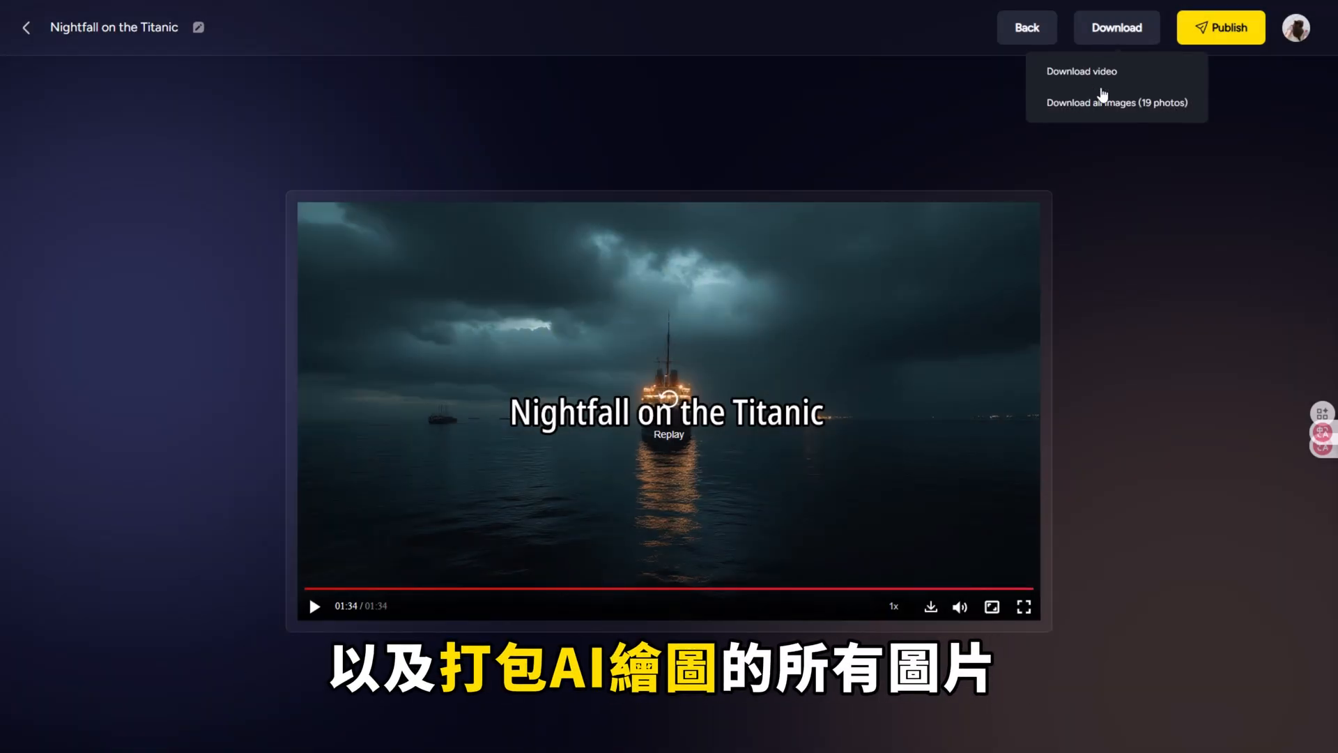
left_click(1103, 101)
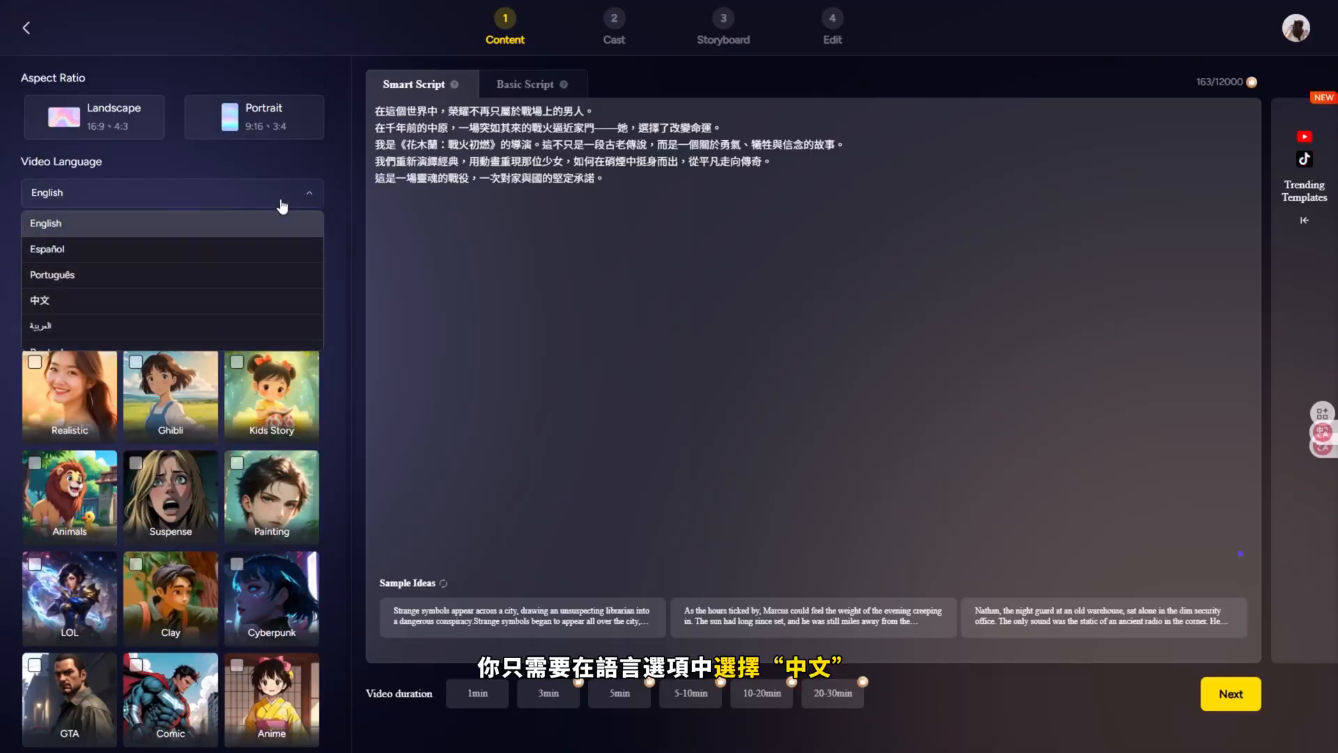
Step: Set the Mulan story's video language to 中文, generate its script, and review the resulting scenes and shots
left_click(237, 300)
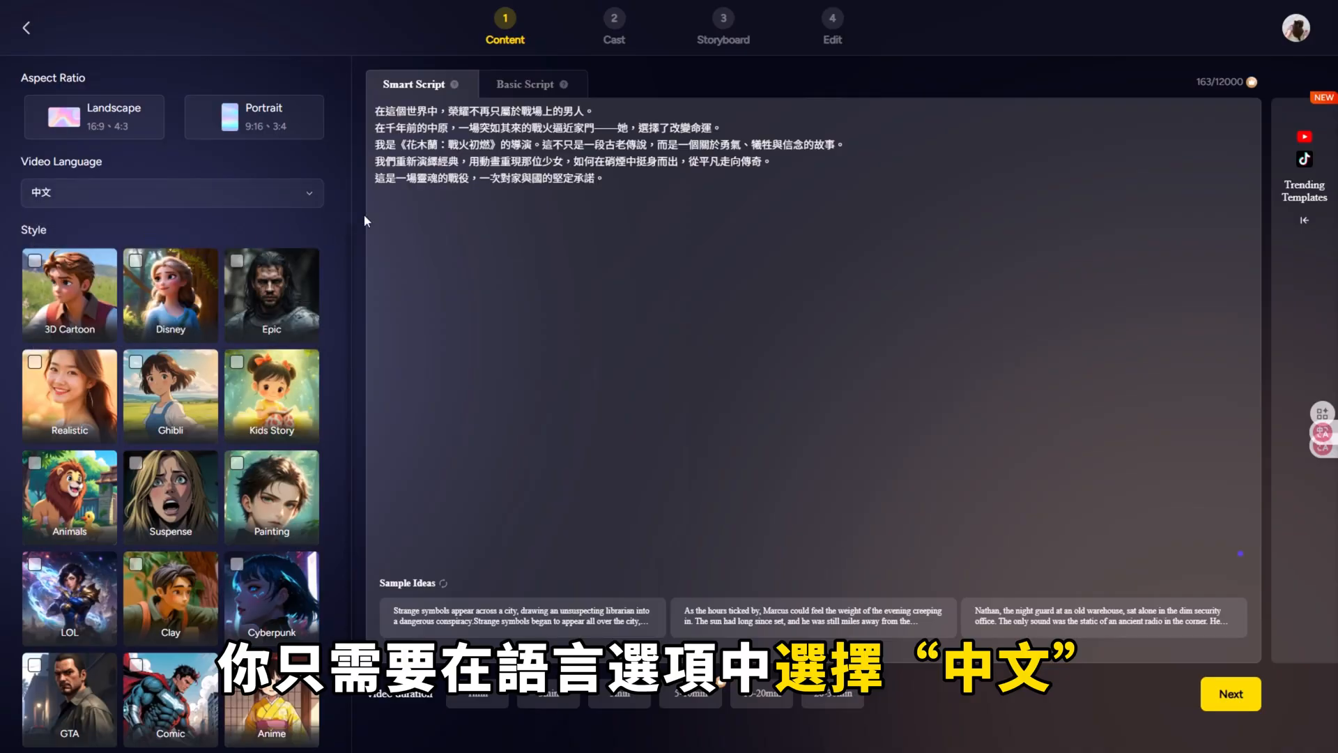
scroll(288, 339, "down", 2)
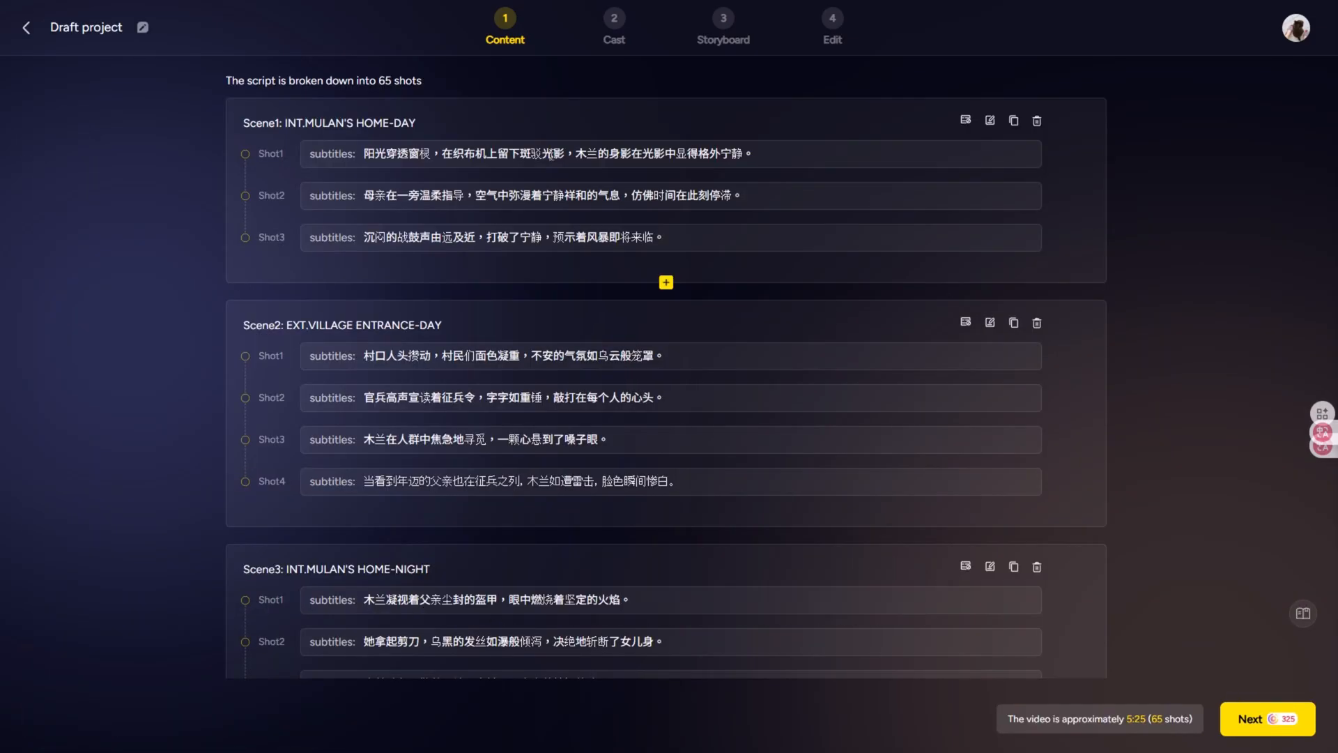
scroll(667, 377, "down", 2)
scroll(548, 401, "down", 8)
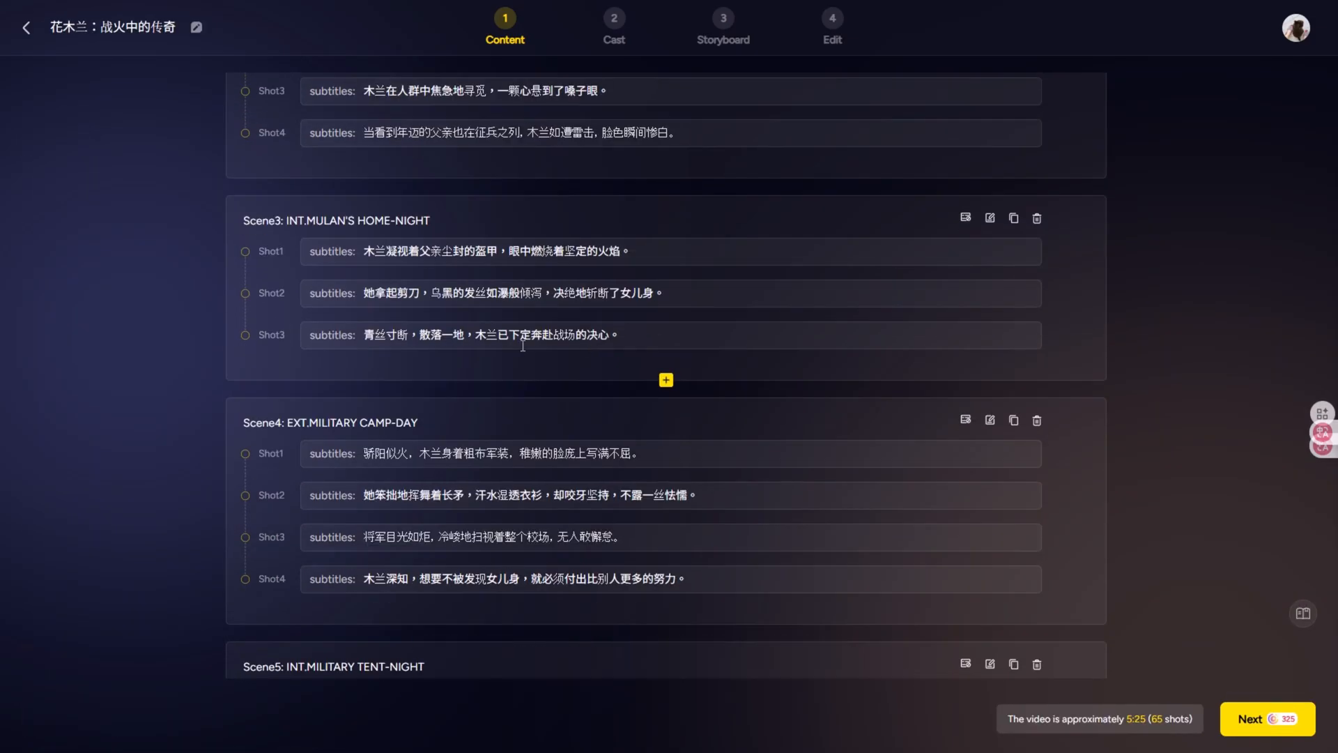
scroll(548, 401, "down", 20)
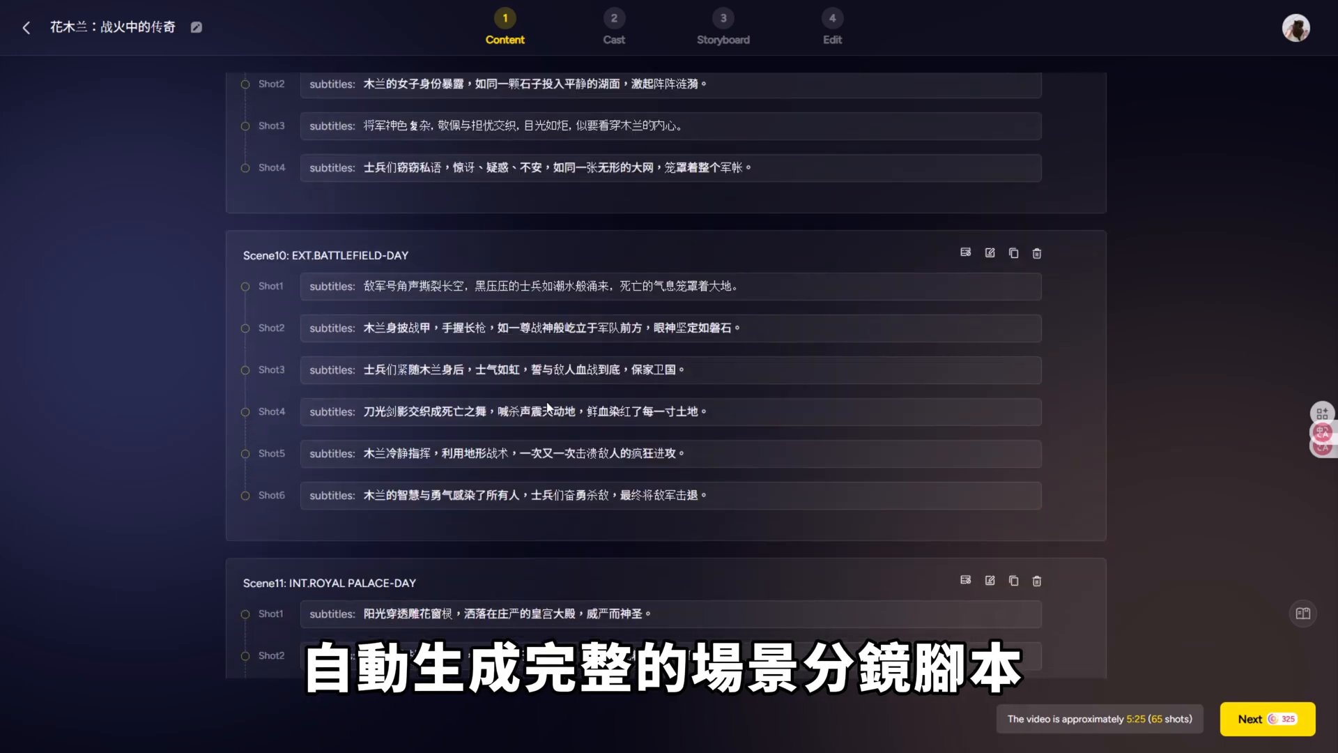
Step: Proceed to the Cast stage and choose a voiceover voice for the 母亲 character
scroll(547, 402, "up", 20)
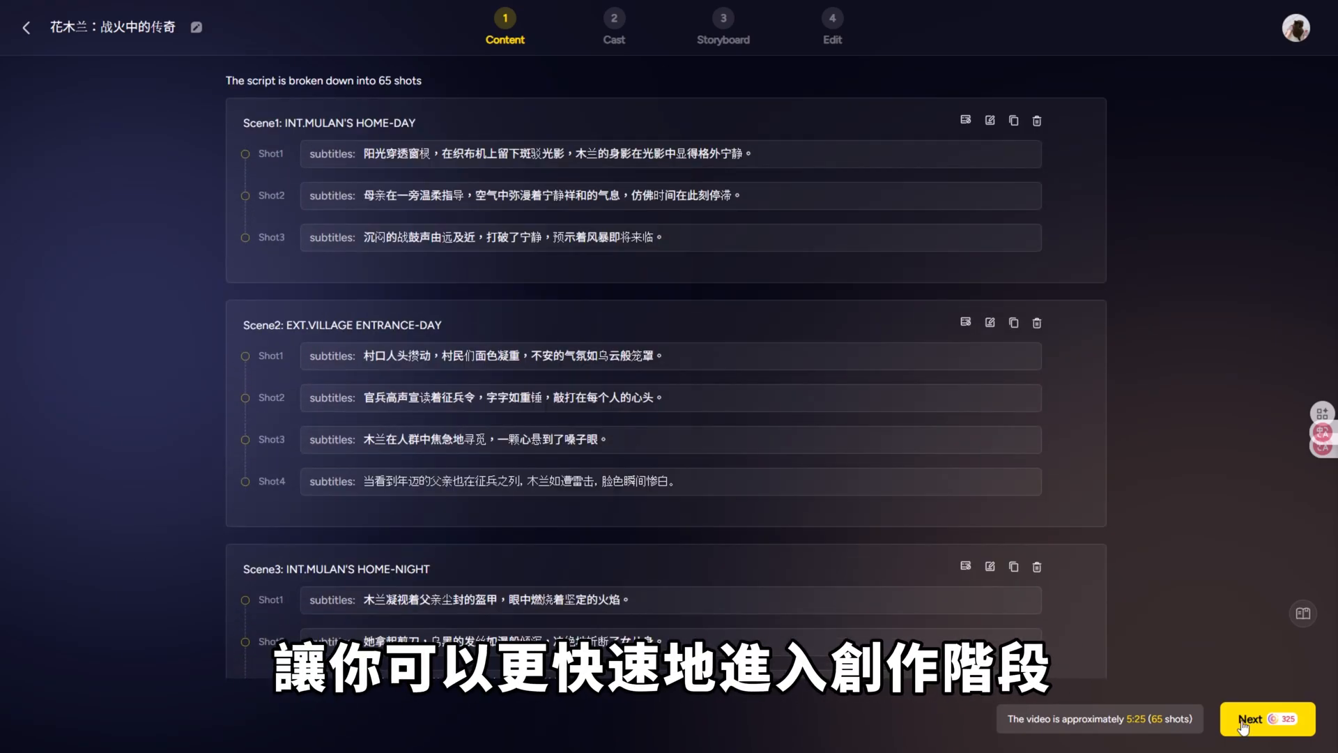
left_click(1247, 719)
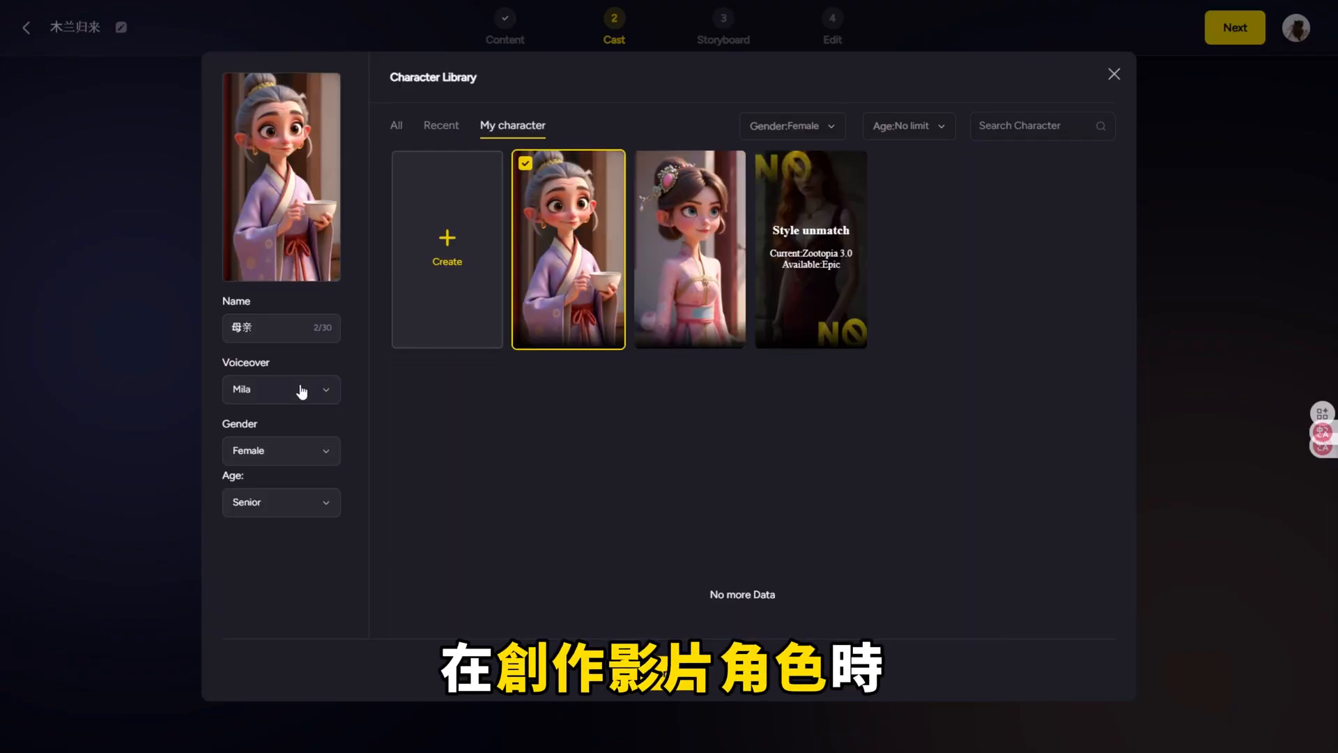
left_click(302, 392)
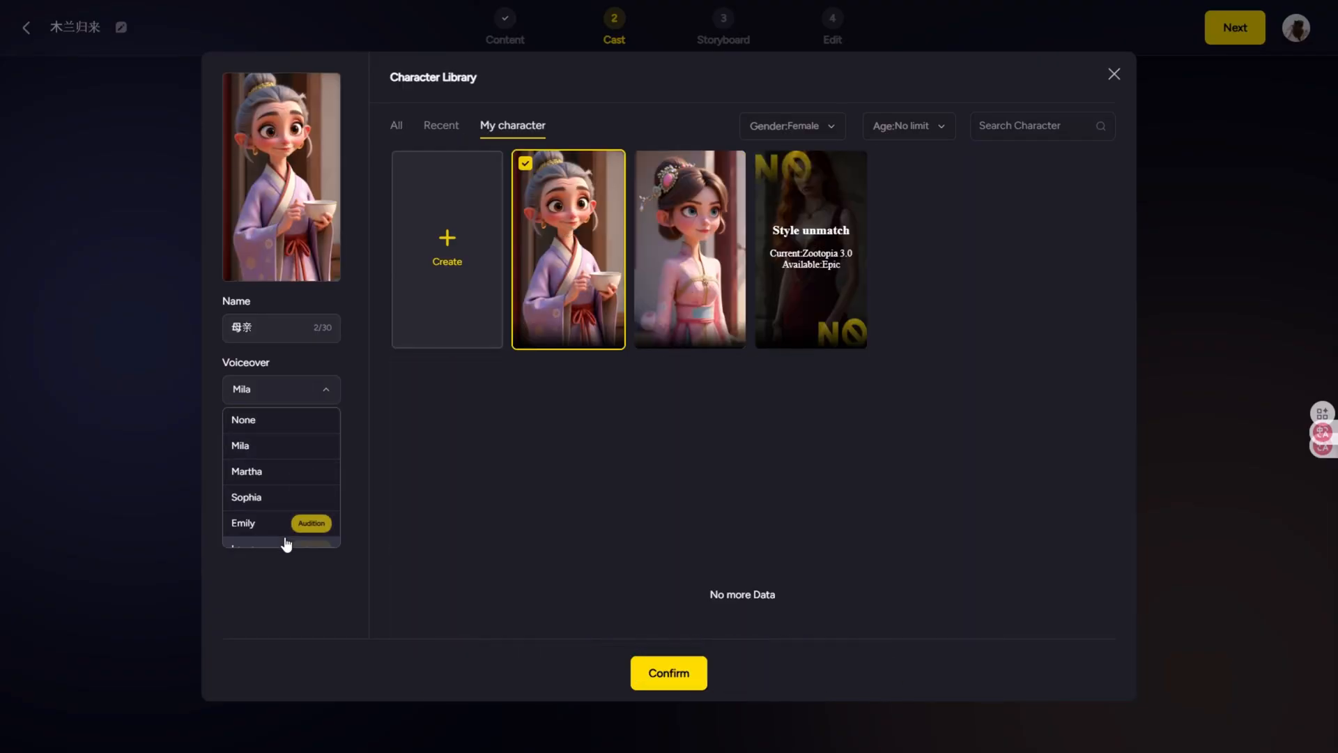
scroll(284, 530, "down", 3)
left_click(298, 436)
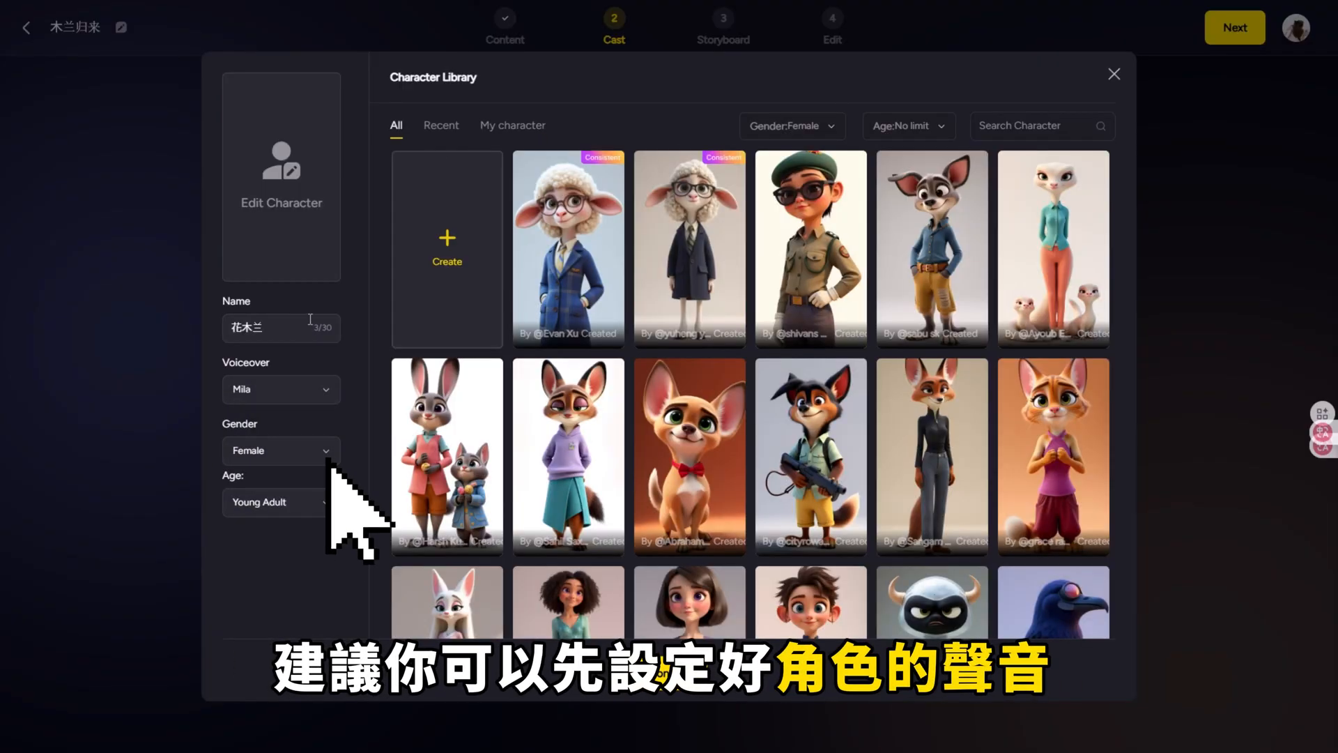
Step: Assign the saved character in the pink robe to 花木兰, check her voiceover setting and confirm the character
left_click(525, 128)
left_click(669, 223)
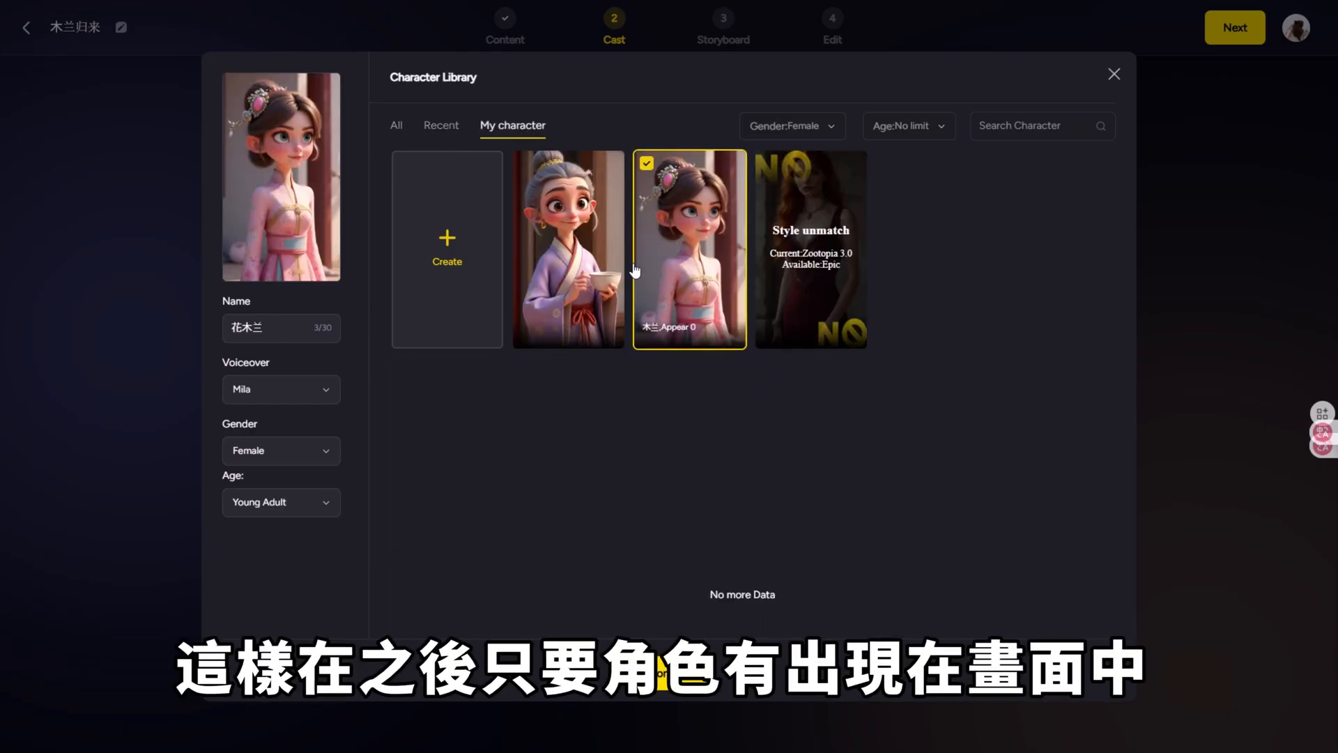
left_click(282, 397)
left_click(661, 675)
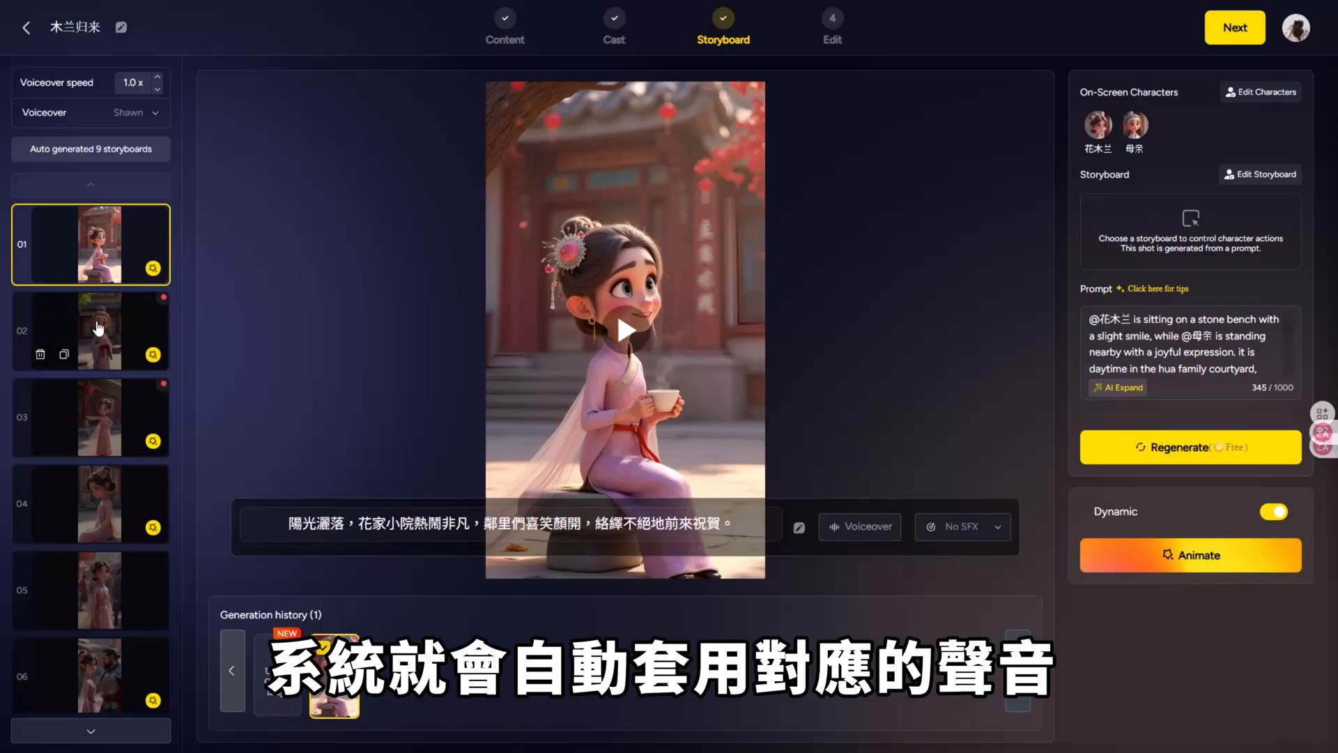
Step: Review the storyboard shots from 02 to 08 featuring 母亲, 花木兰 and 剑客
left_click(104, 335)
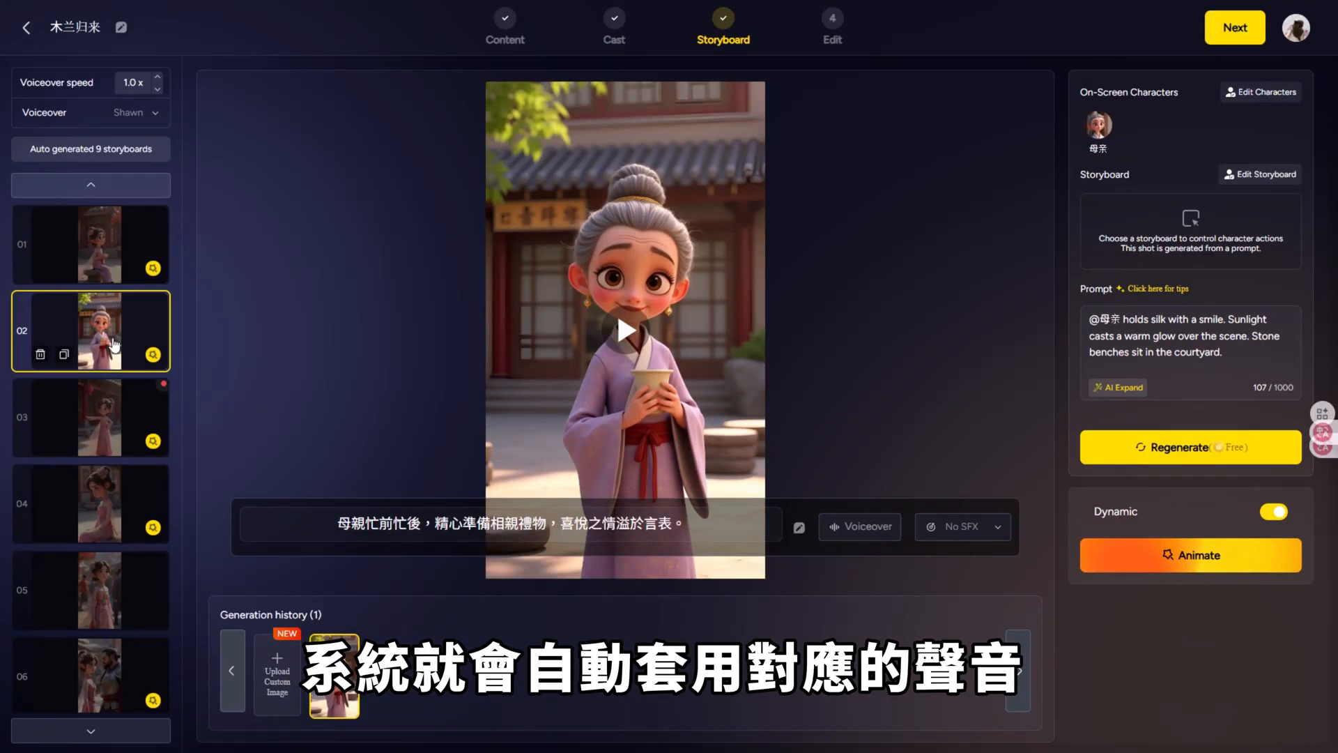
left_click(104, 415)
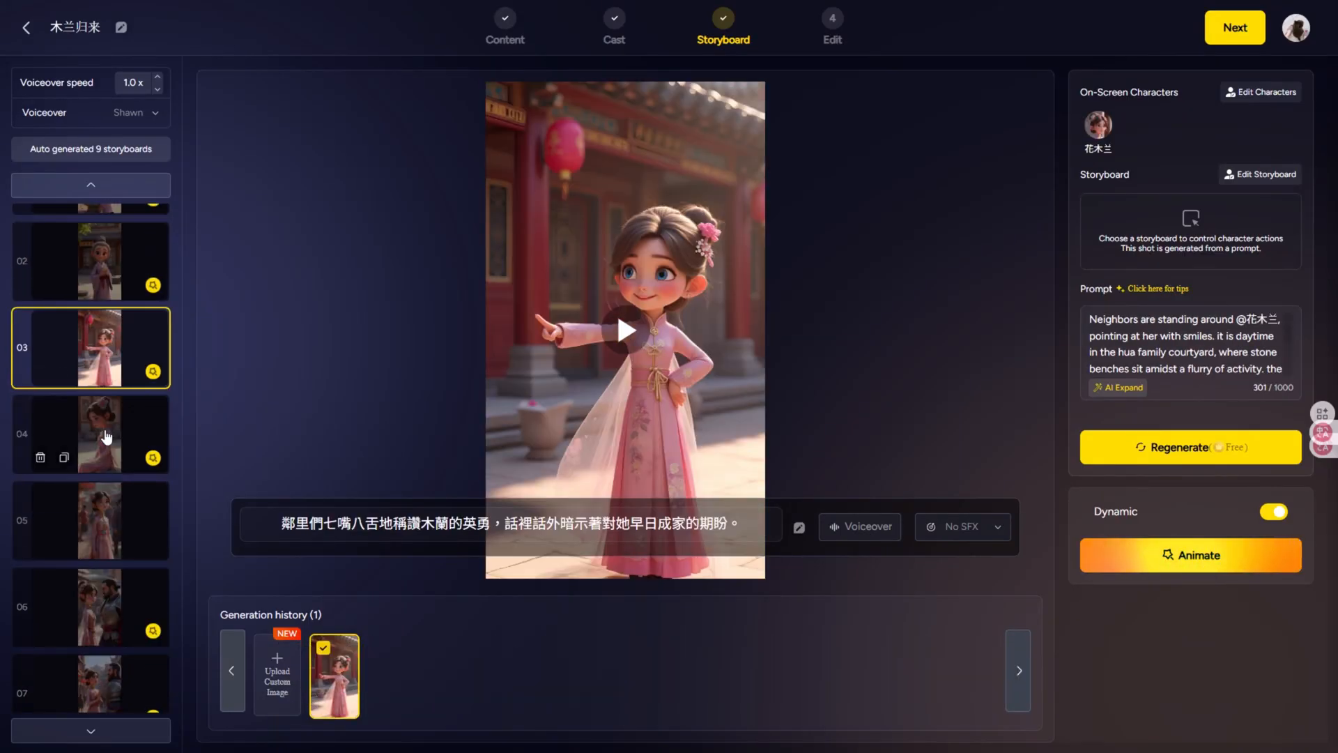
left_click(105, 442)
left_click(106, 437)
left_click(108, 568)
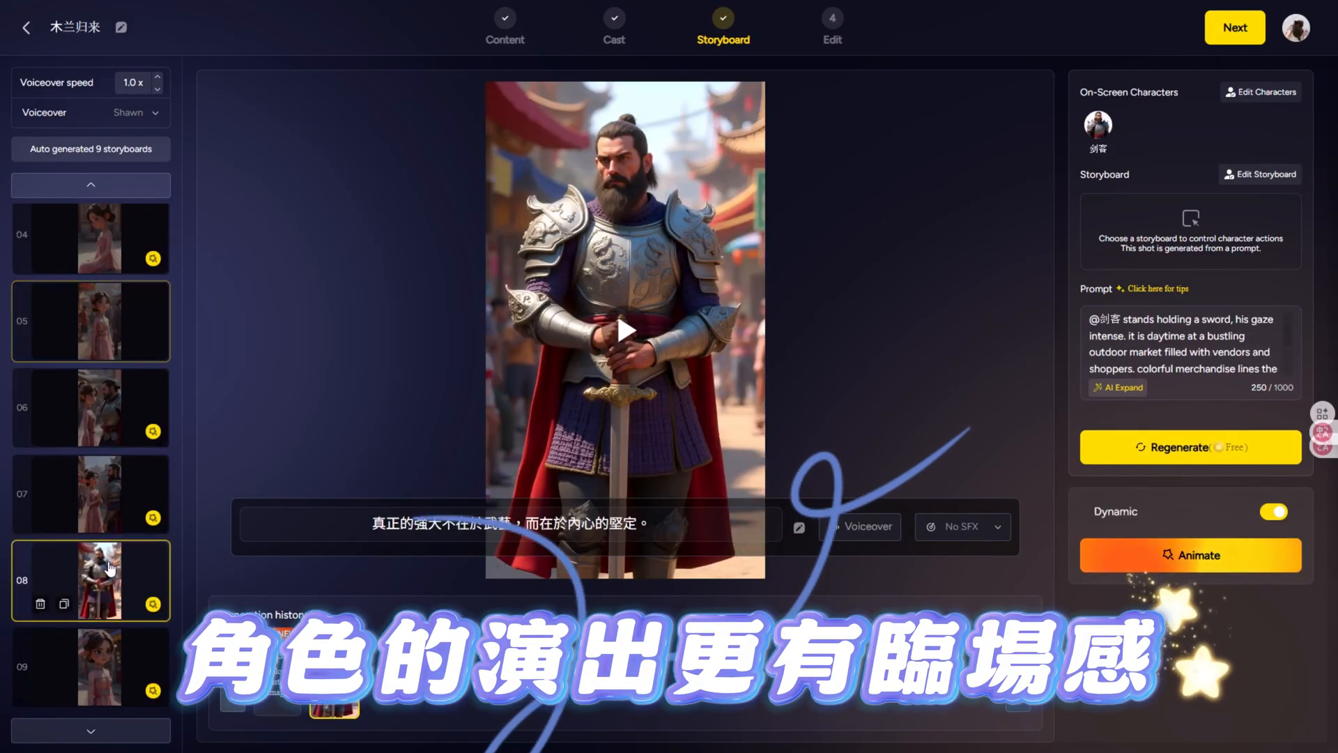
left_click(108, 516)
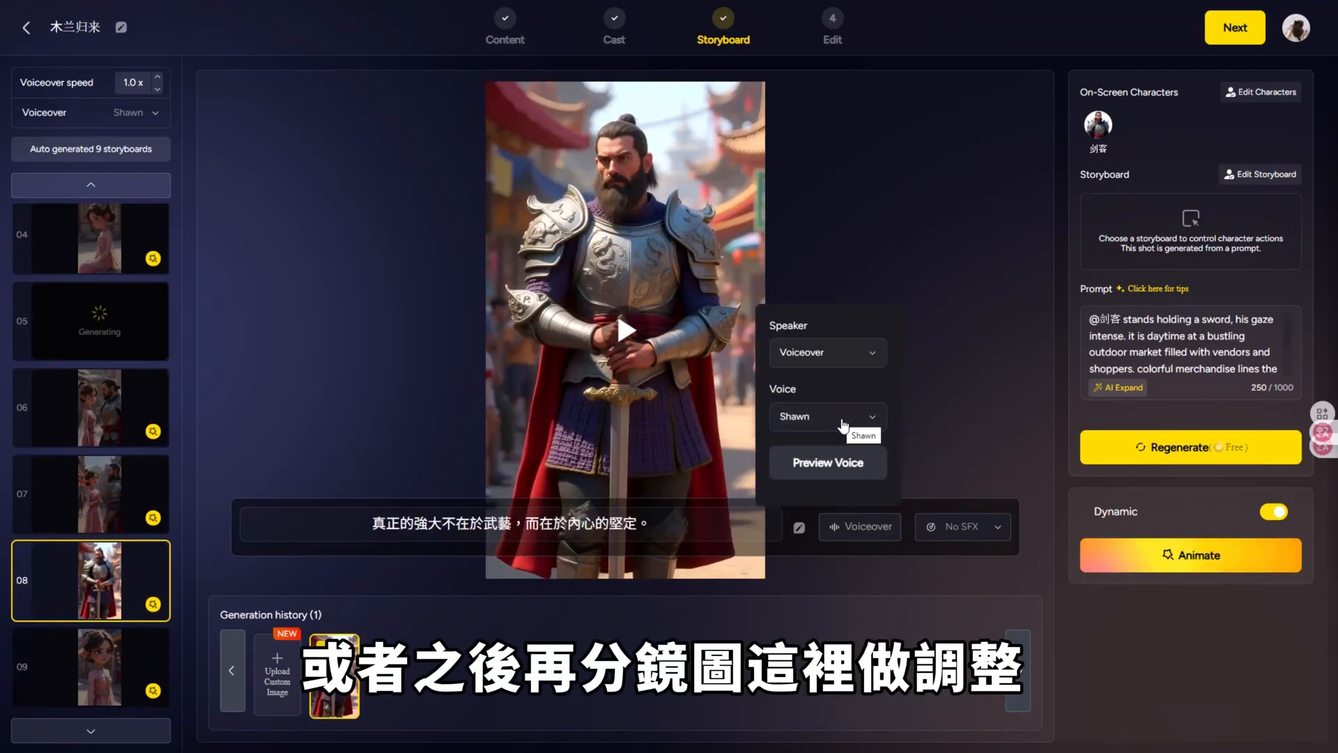
Step: Choose Shawn as the voice for the subtitle line of storyboard shot 08
left_click(837, 417)
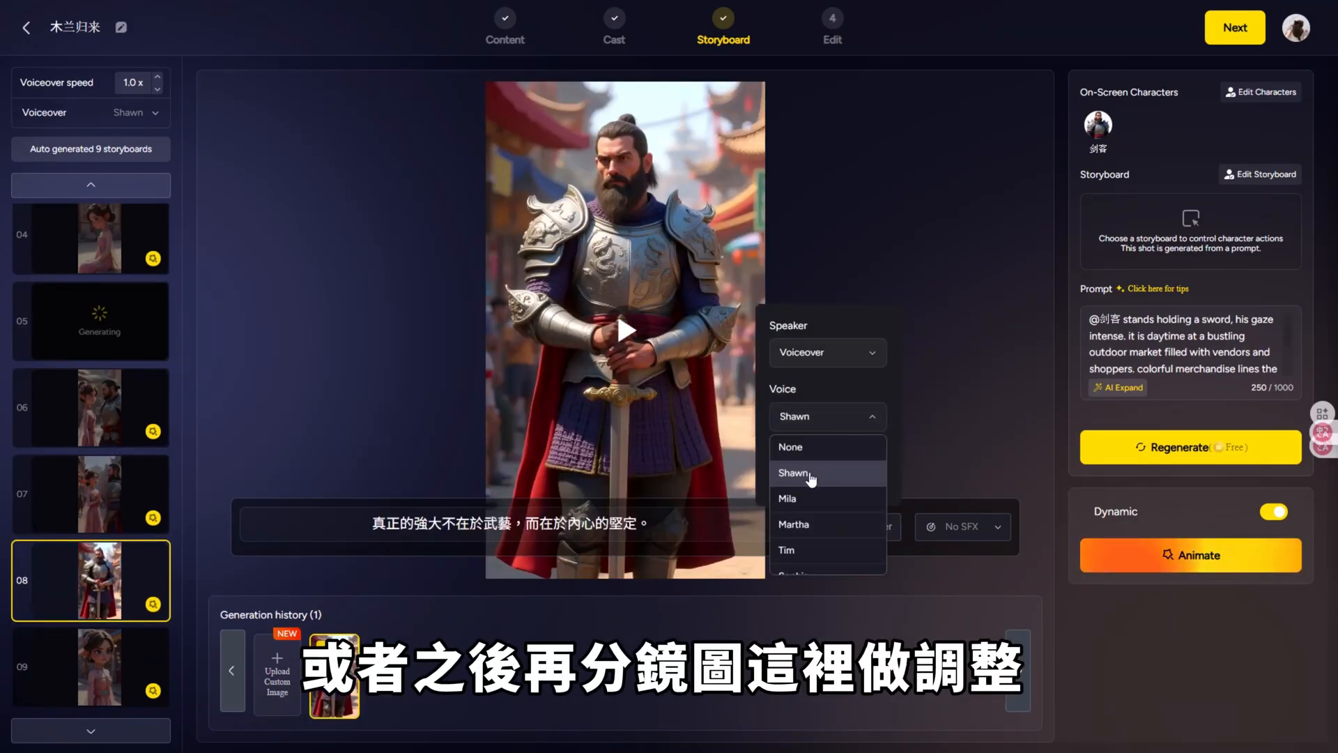
left_click(811, 474)
left_click(839, 463)
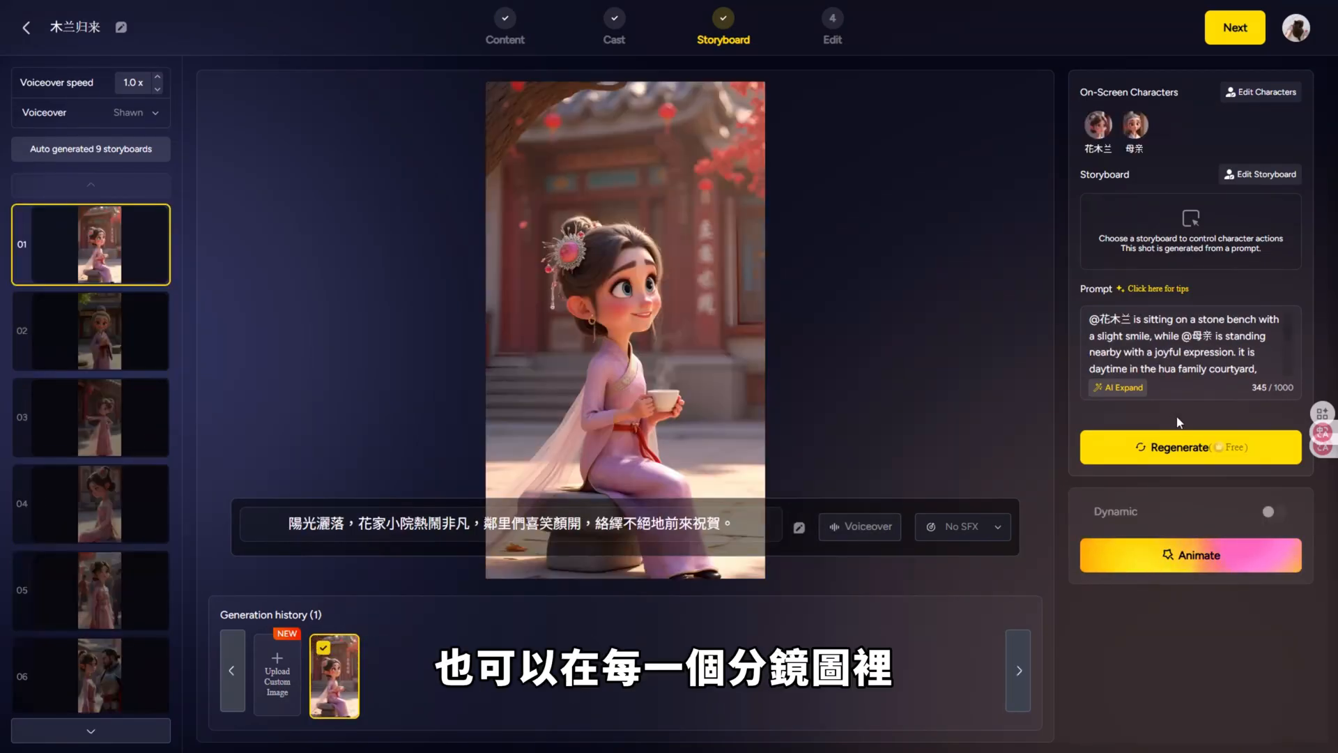
Step: Animate the opening storyboard shots with Animate Pro and open the sound-effect choices for shot 05
left_click(1161, 551)
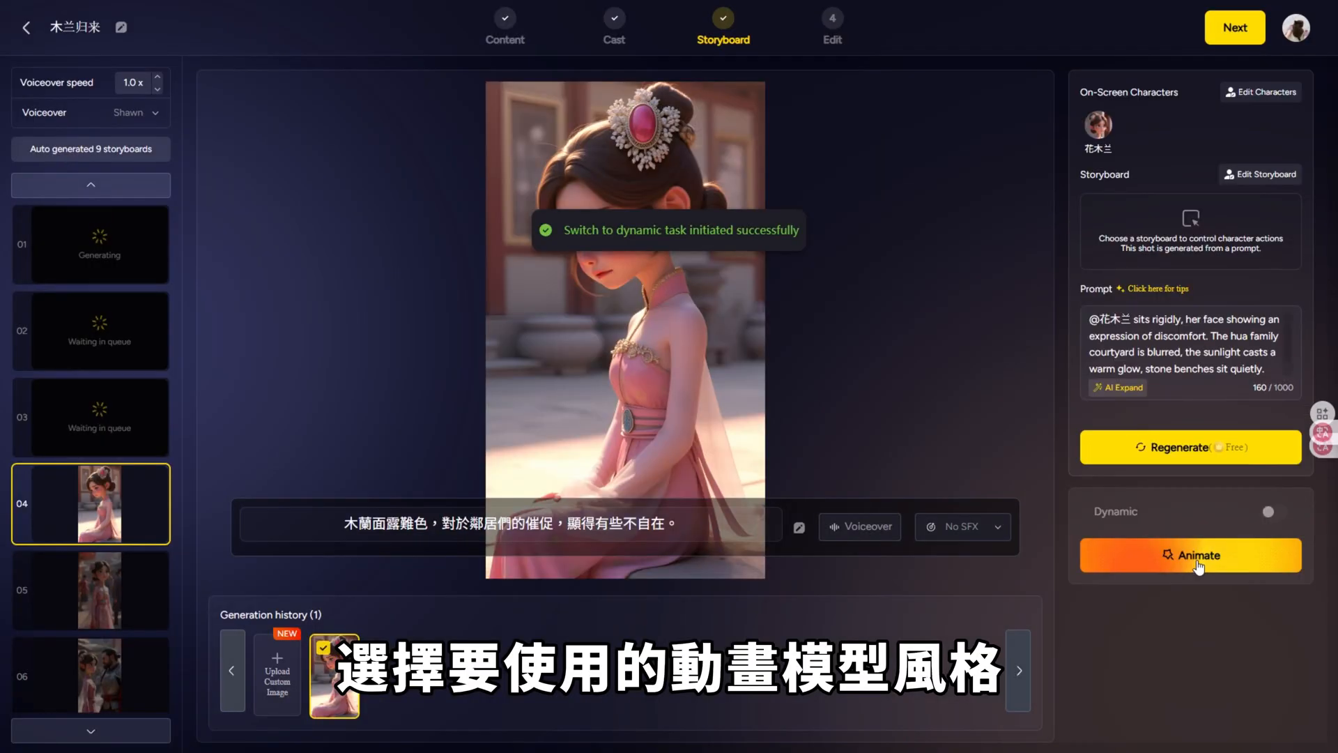
left_click(1116, 558)
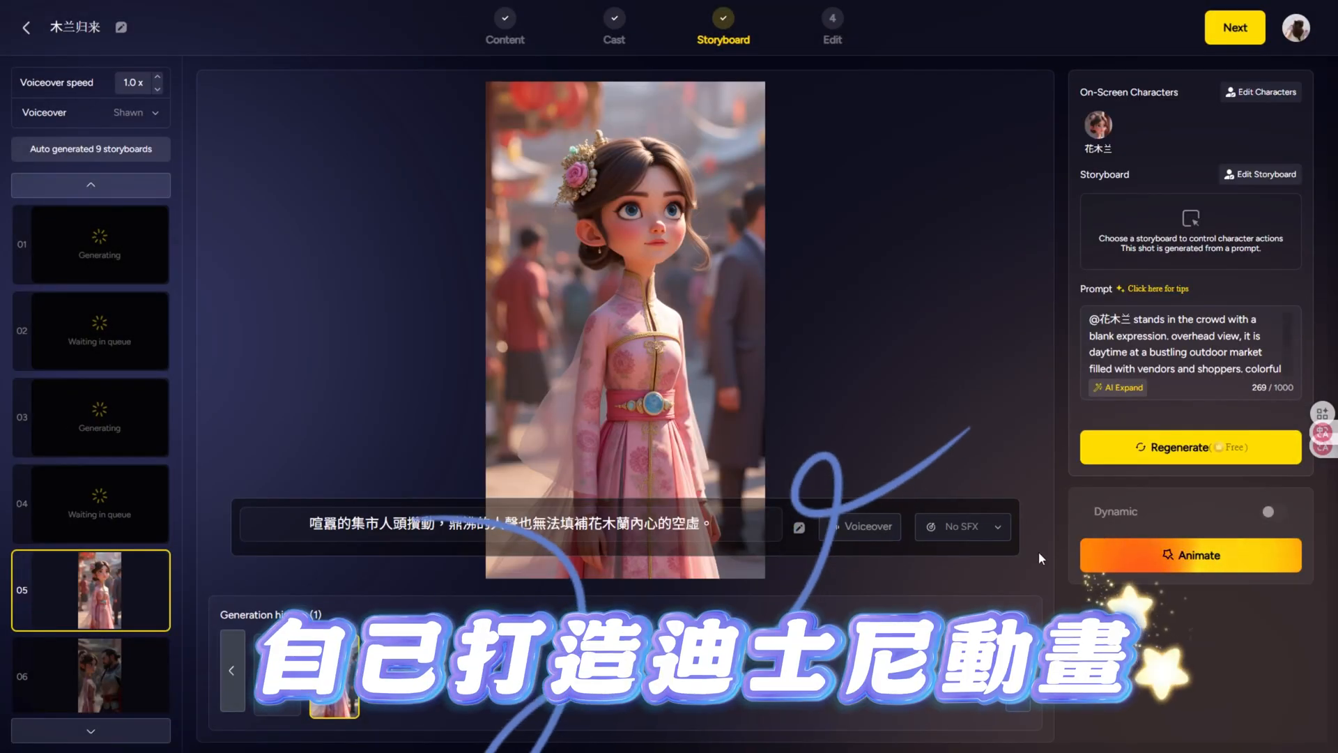
left_click(962, 526)
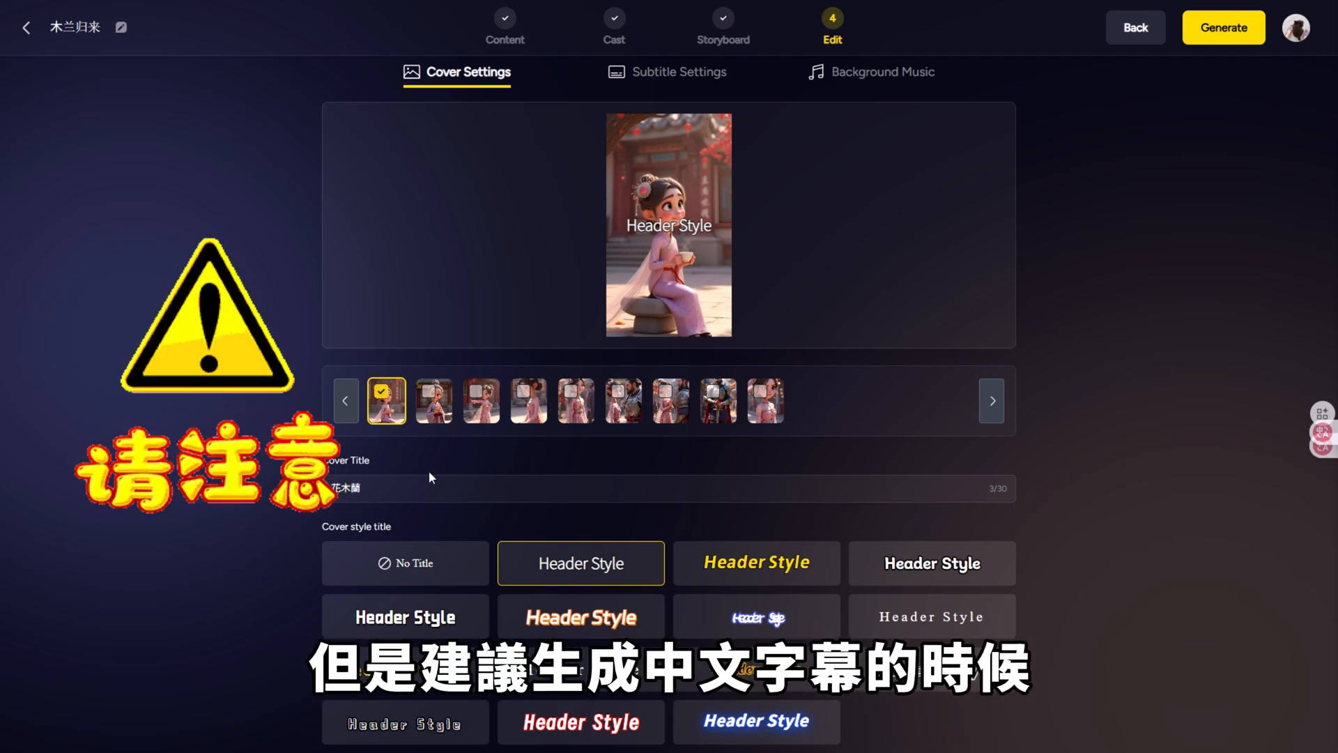
Step: Choose the last storyboard image as the video cover in the Edit stage
left_click(761, 399)
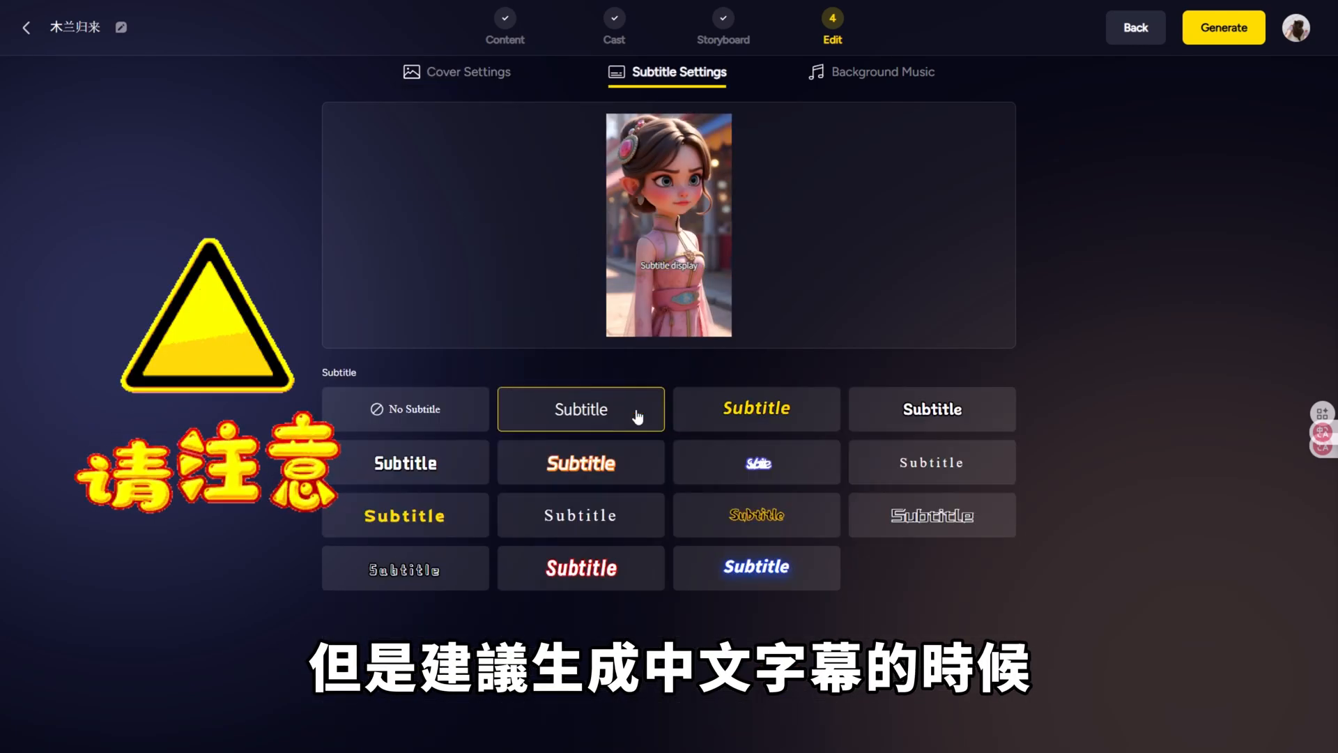
left_click(431, 426)
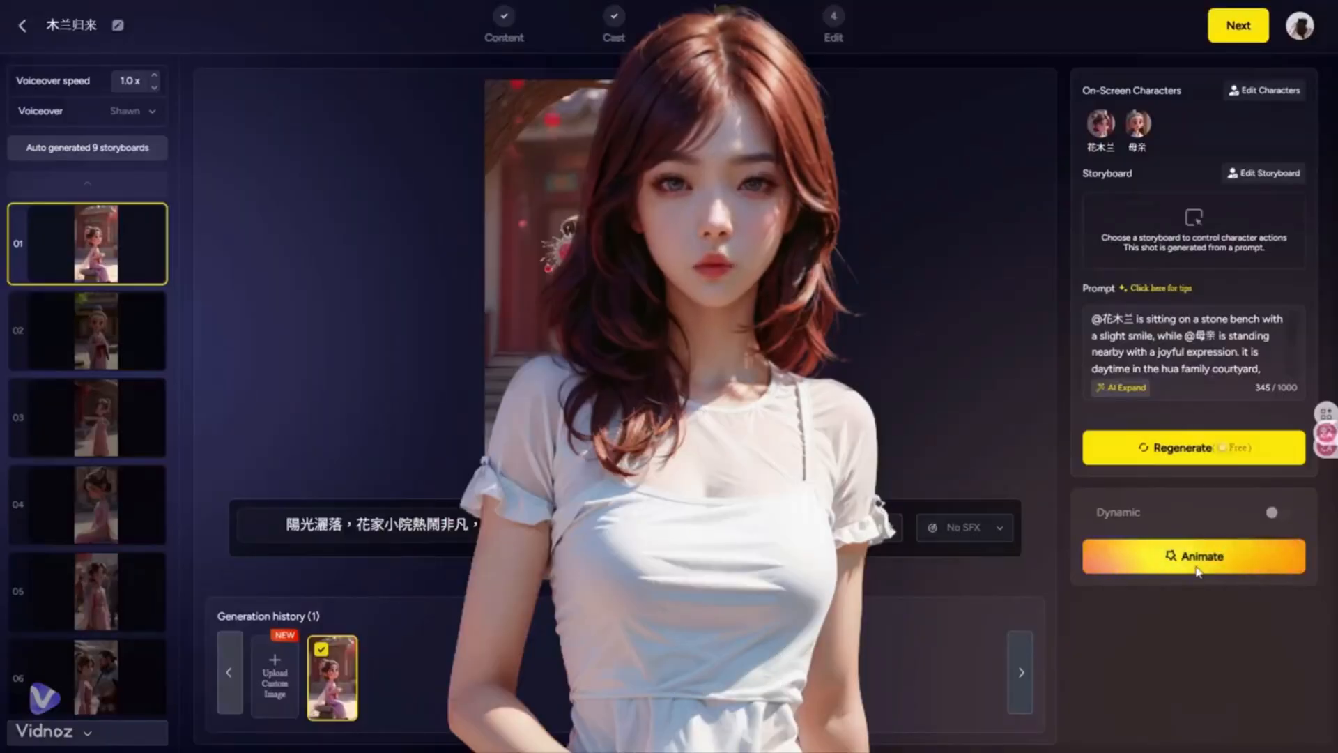
Step: Animate storyboard shots 01 to 04 of the Mulan story one by one
left_click(1198, 569)
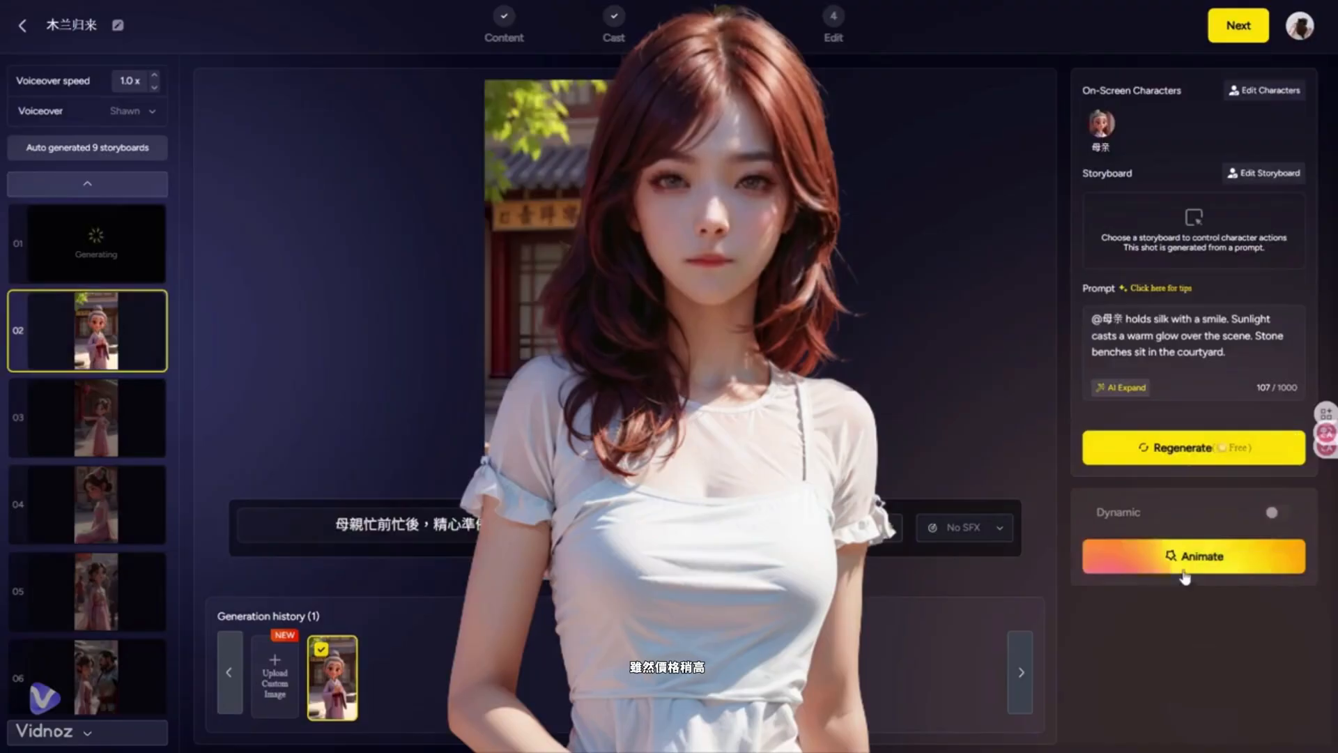
left_click(1184, 571)
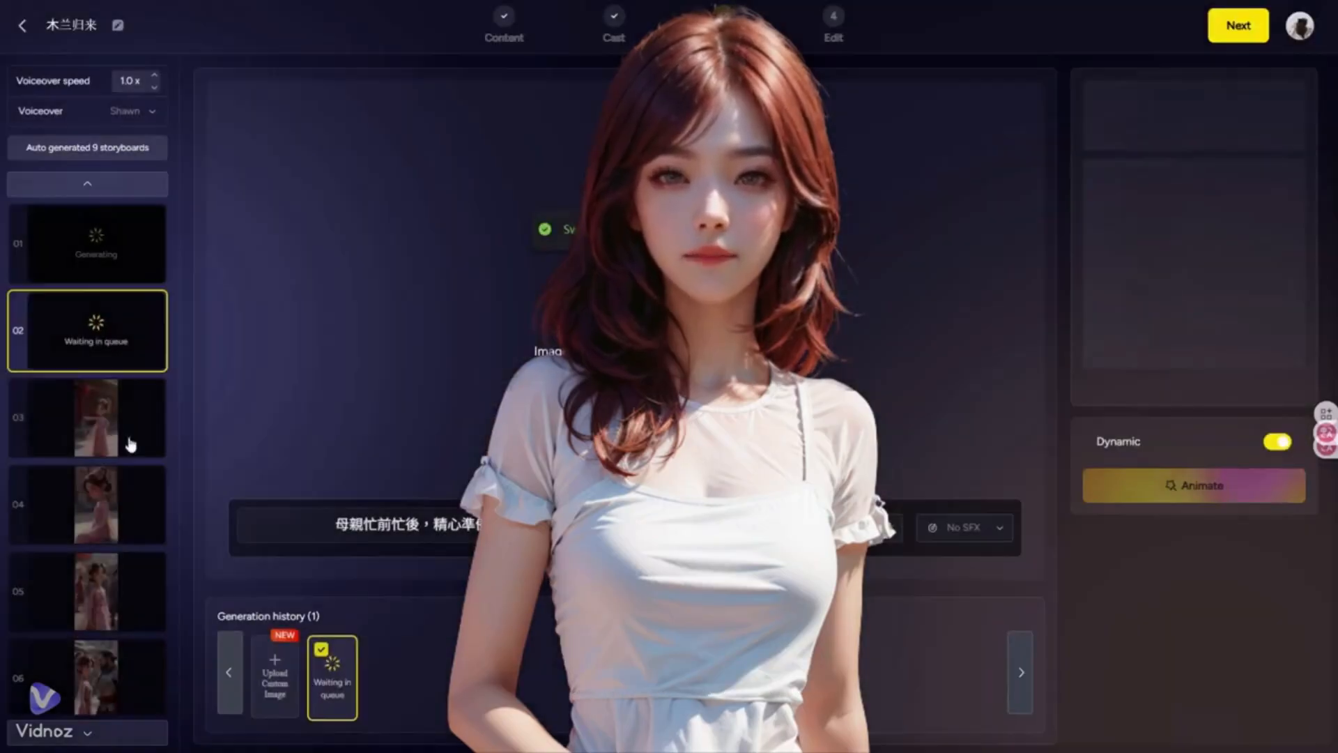
left_click(132, 442)
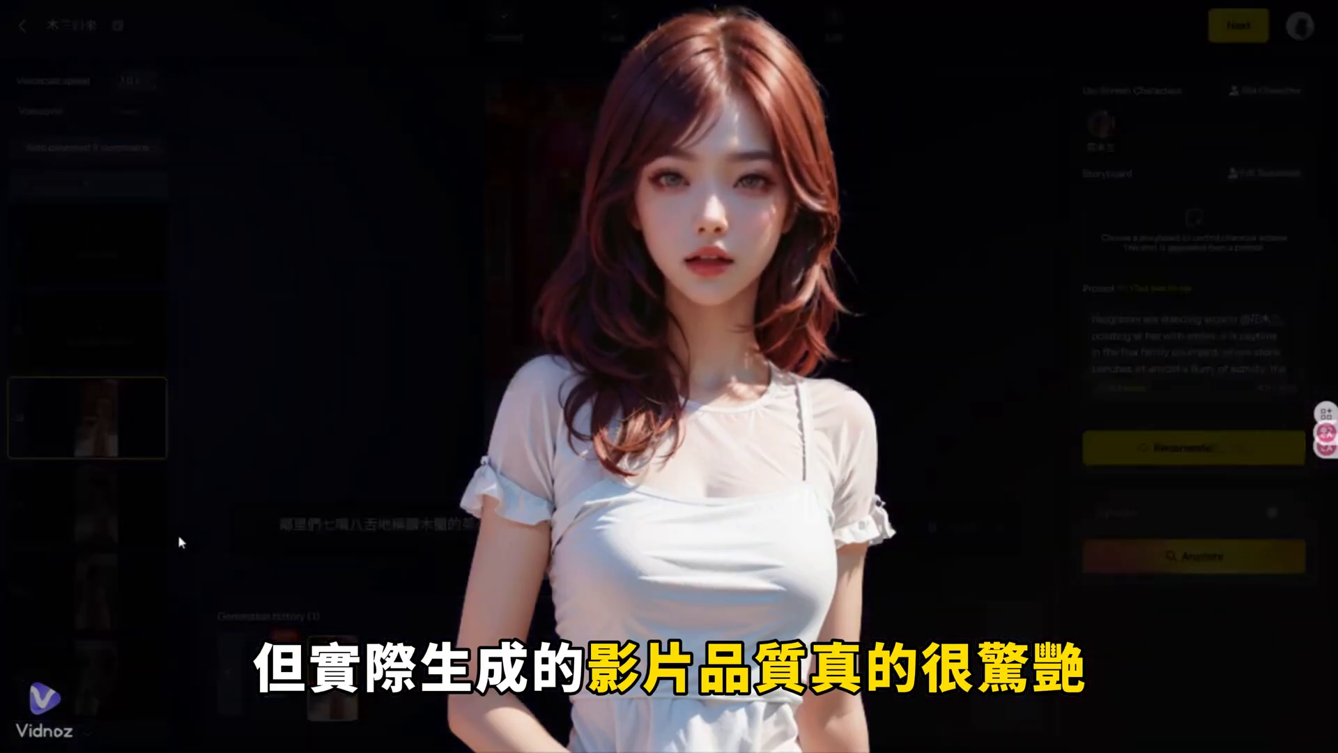
left_click(104, 518)
left_click(1202, 557)
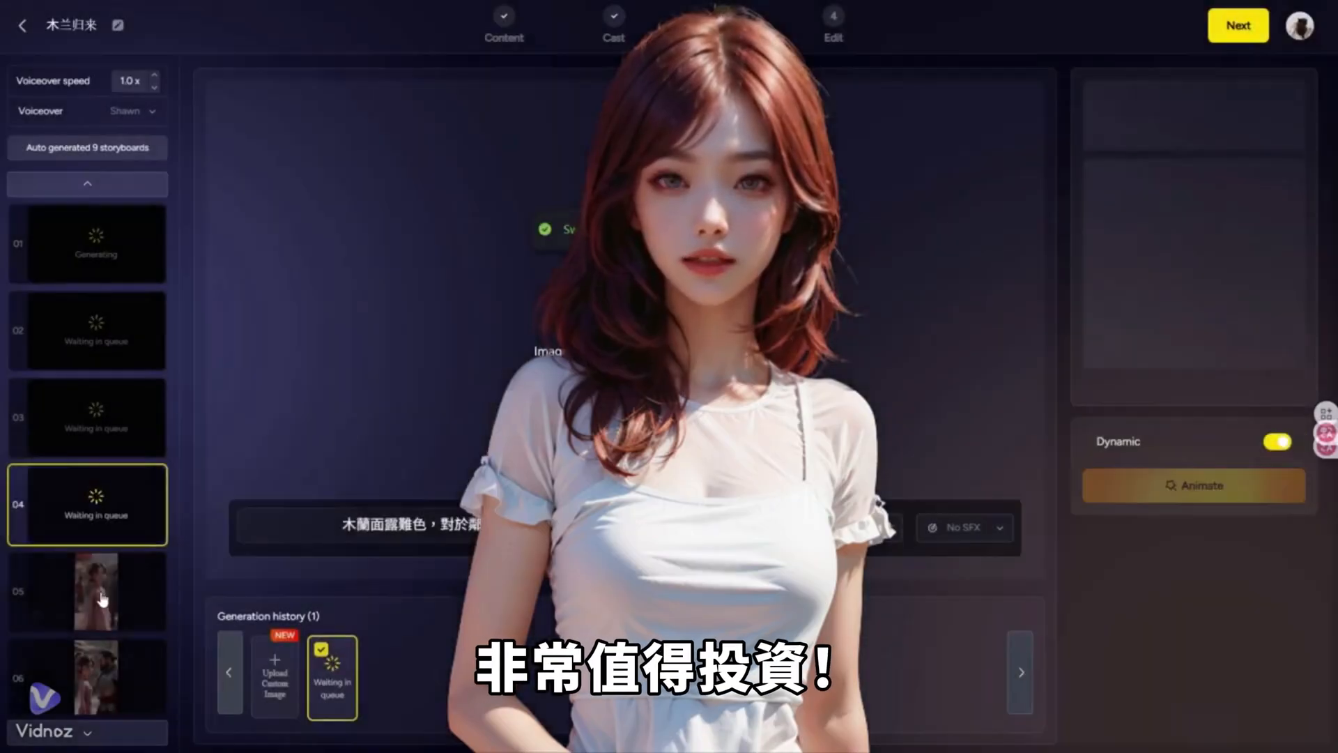
Step: Try 7.Woman Loud Laugh as the sound effect for shot 05 and replace it with 10.Leather Shoes Walking
left_click(96, 592)
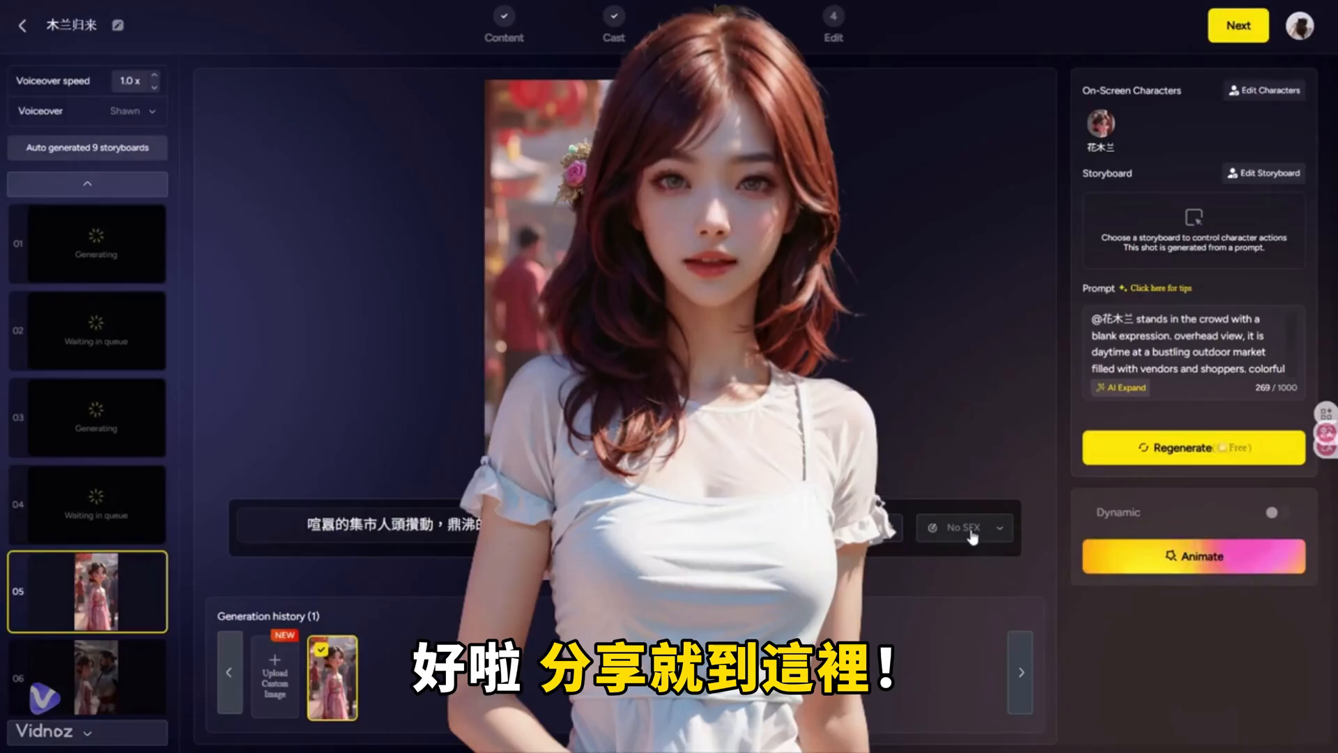
left_click(973, 531)
scroll(966, 474, "down", 3)
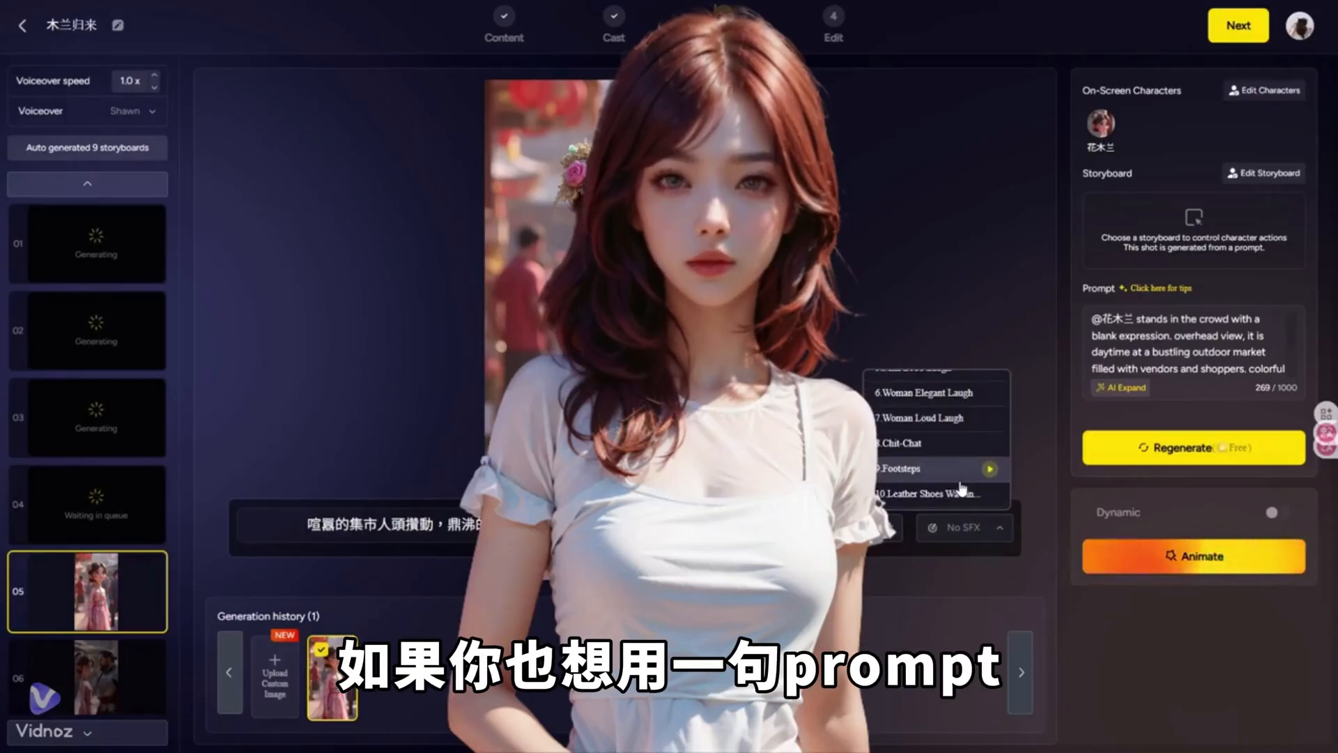
left_click(934, 418)
scroll(132, 572, "down", 1)
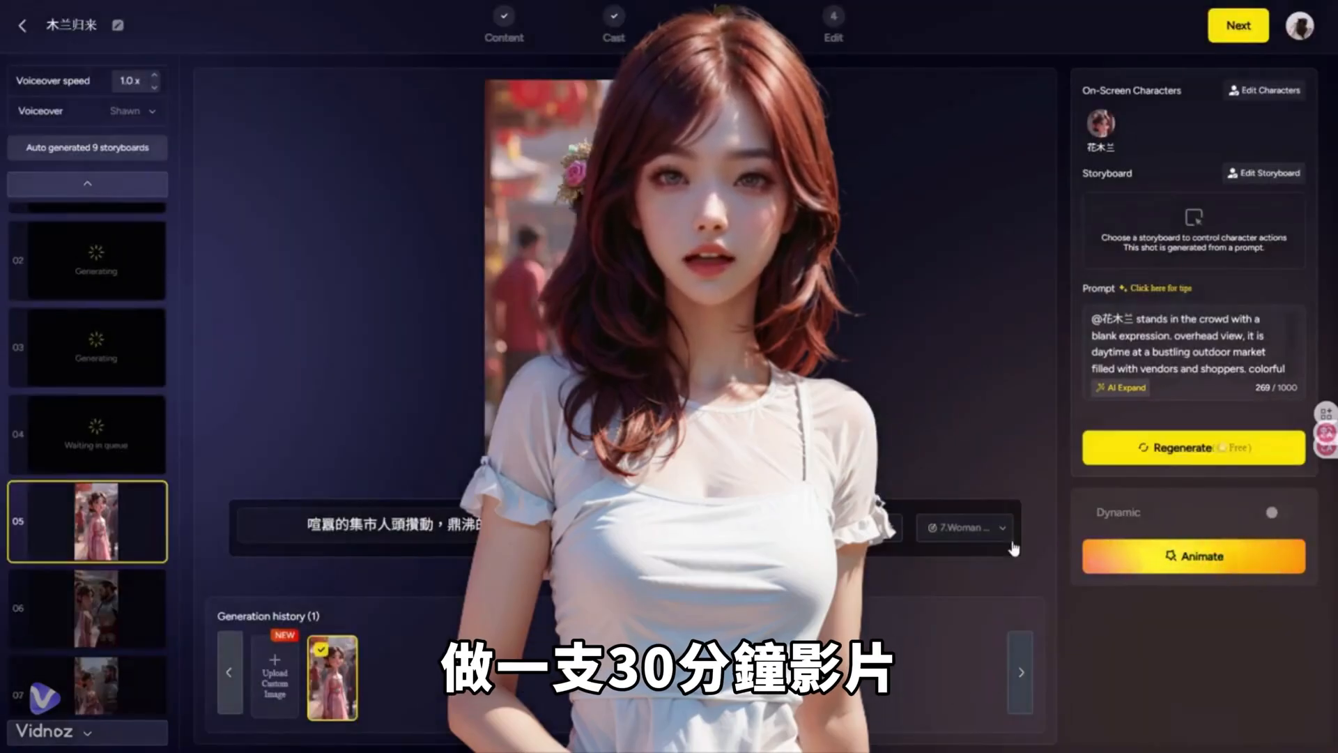
scroll(966, 481, "down", 2)
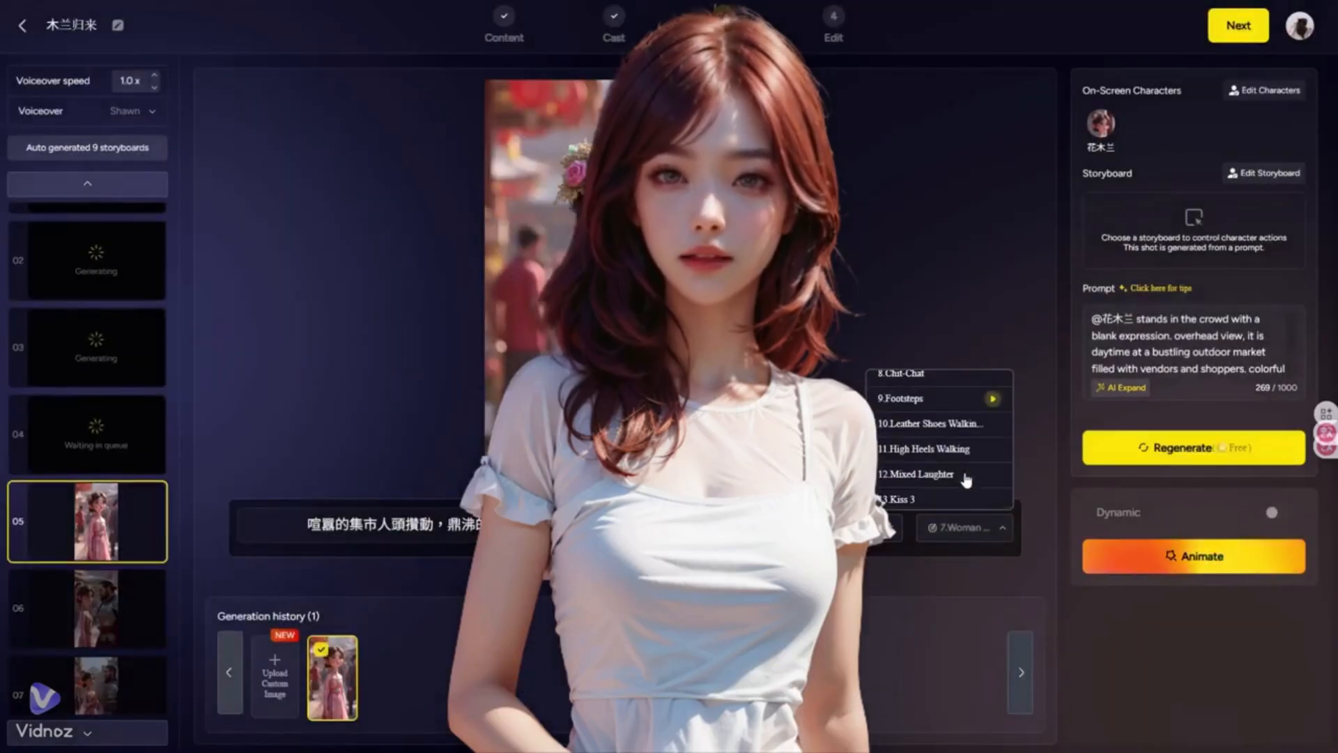
left_click(953, 429)
Step: Animate storyboard shots 06 and 07 and open the animation options for shot 08
left_click(82, 612)
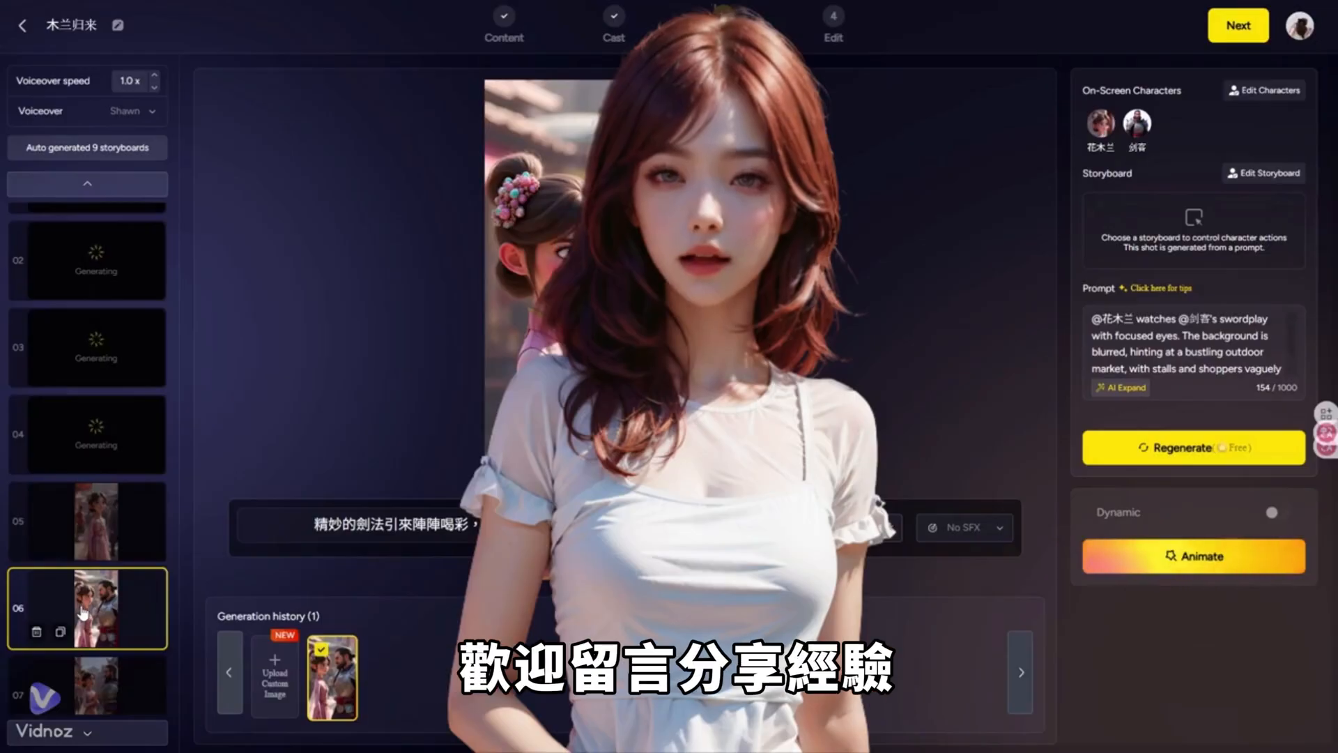
left_click(1115, 556)
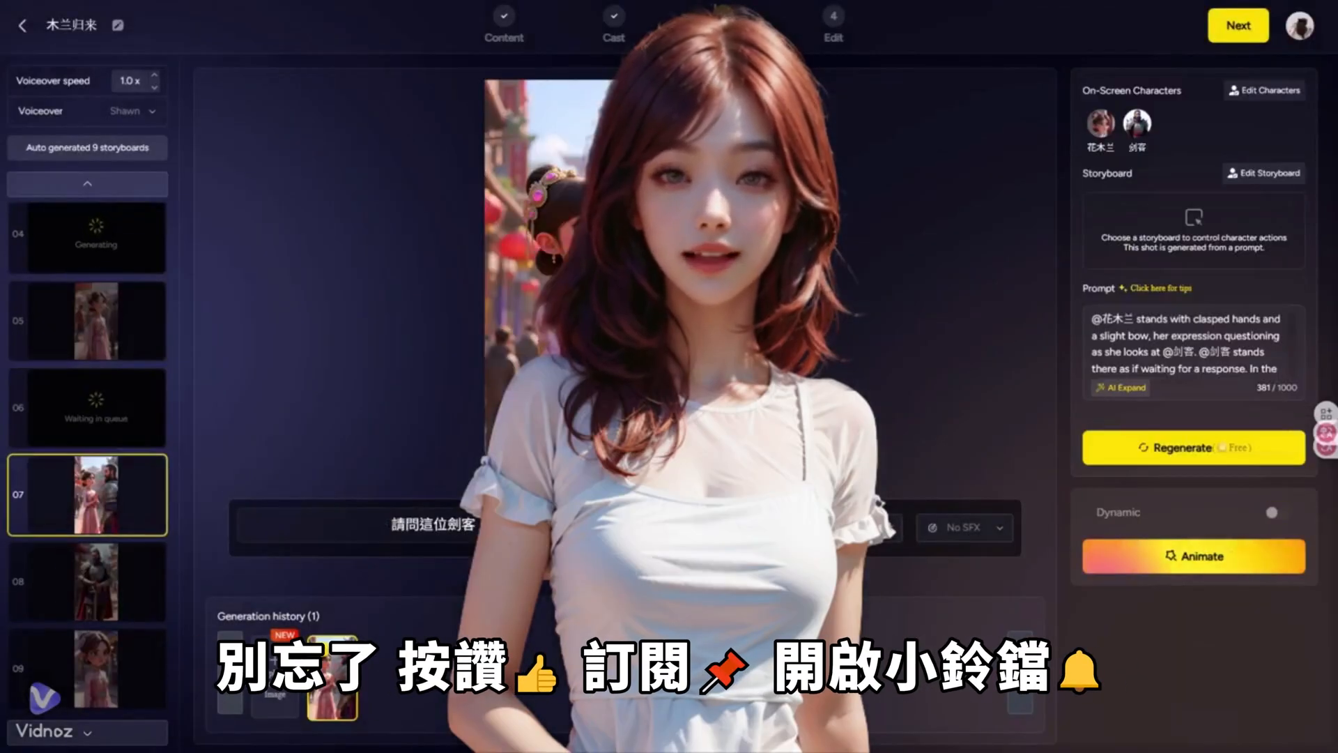
left_click(1105, 556)
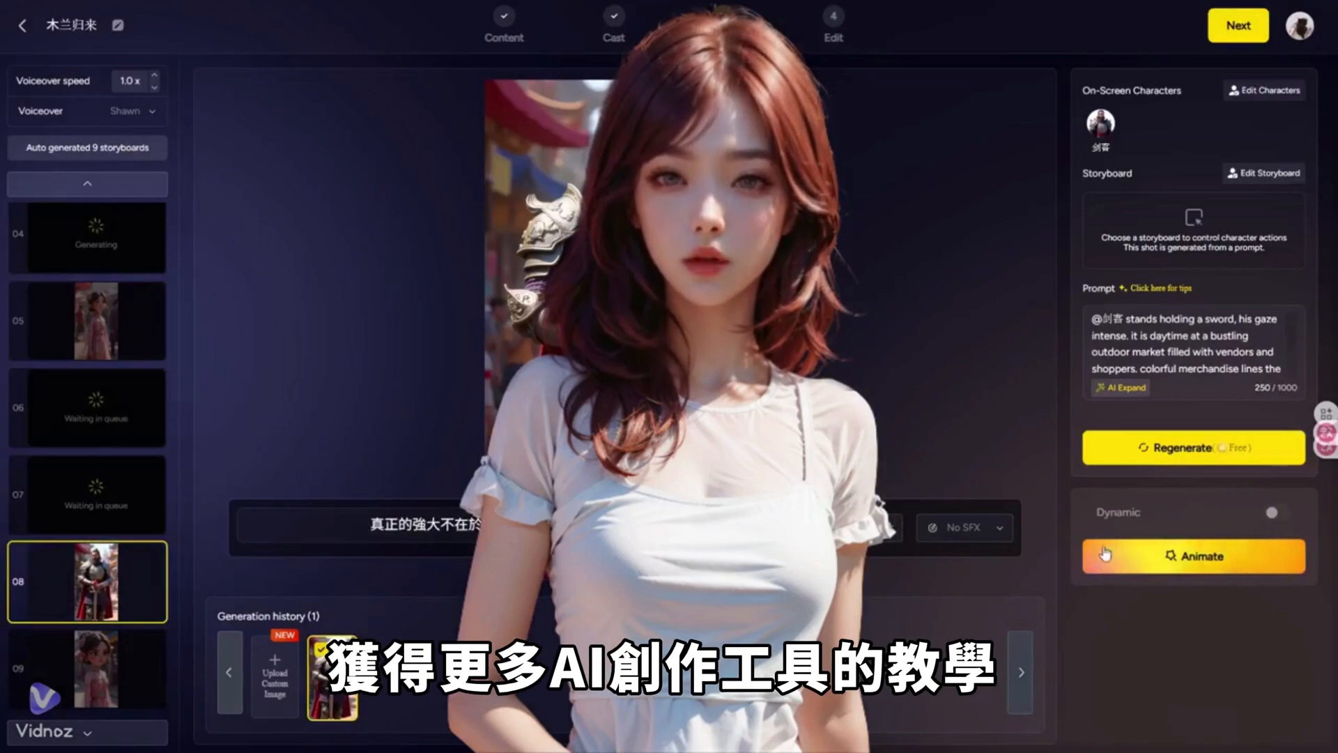
left_click(1105, 556)
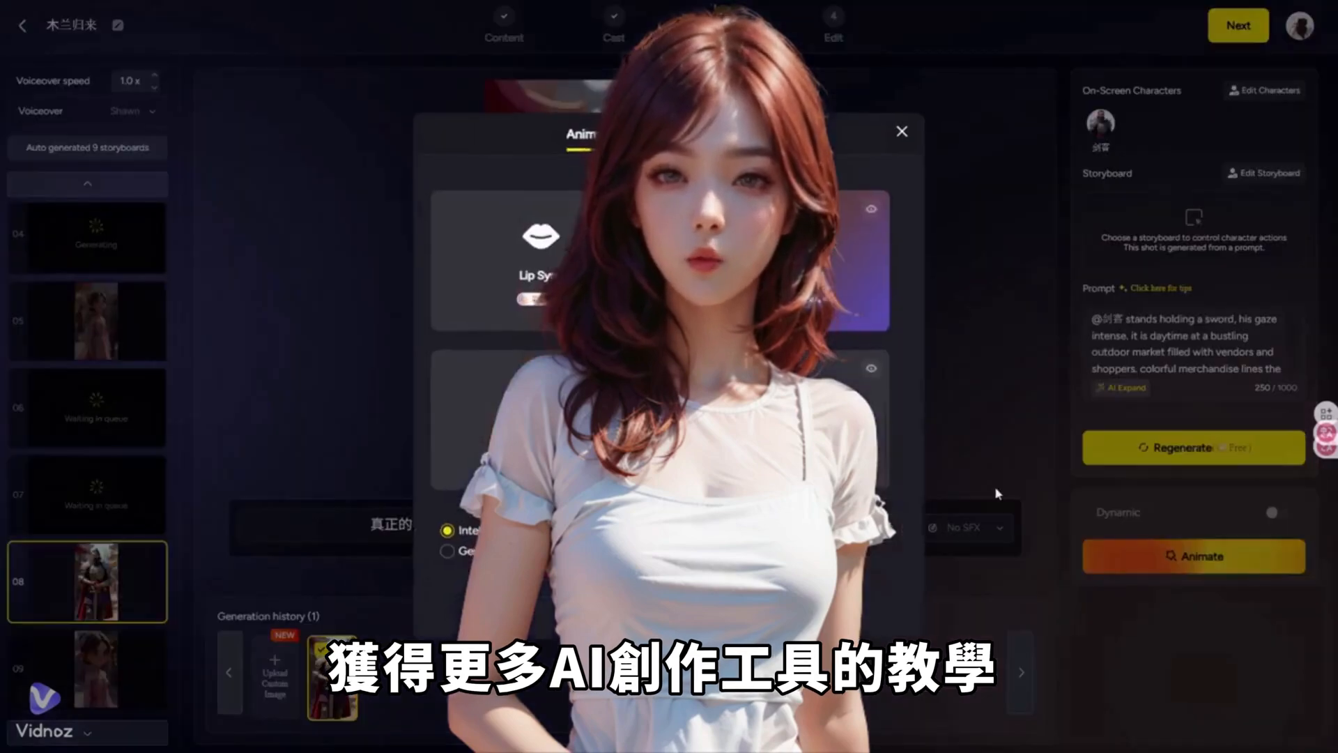